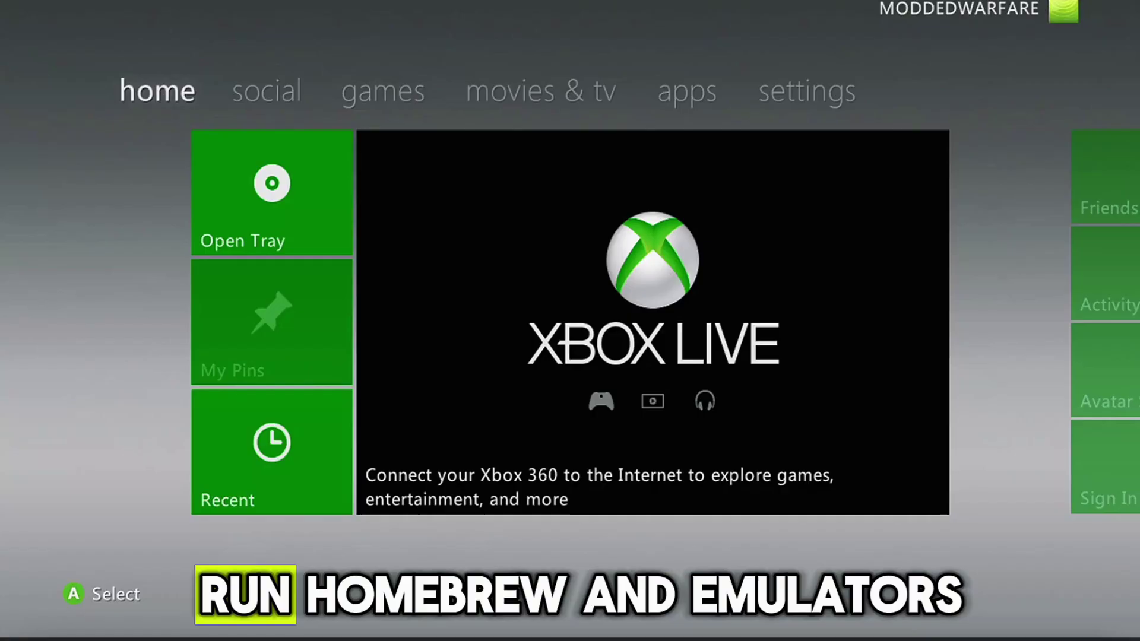
key(Right)
key(Right)
key(Left)
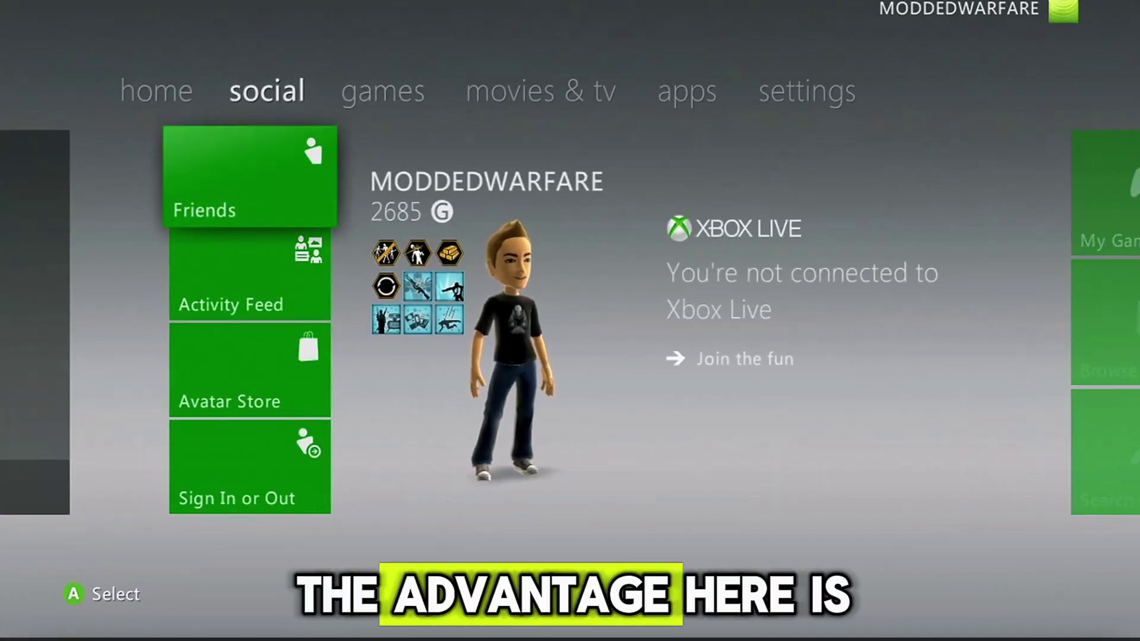
key(Right)
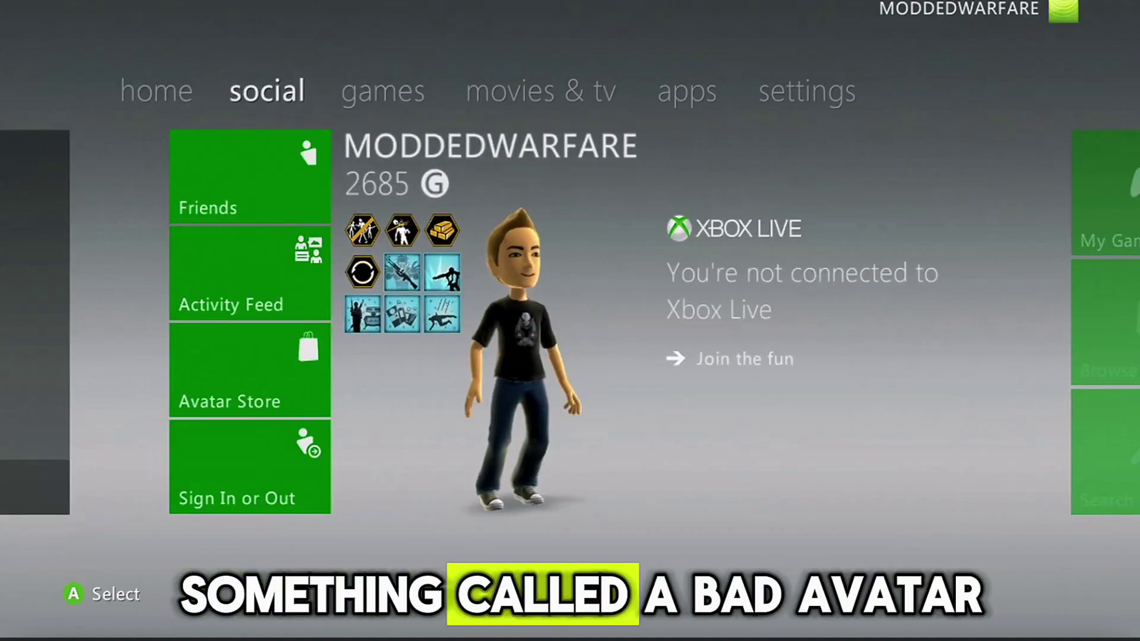
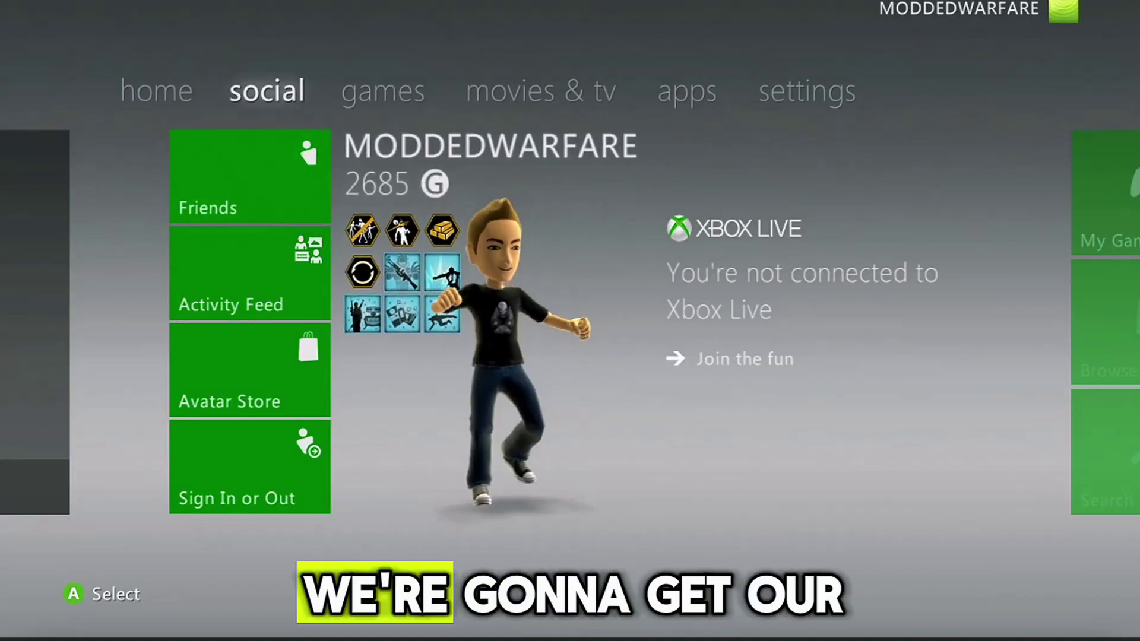
Go to the settings section of the Xbox 360 dashboard
key(Right)
key(Right)
key(Right)
key(Right)
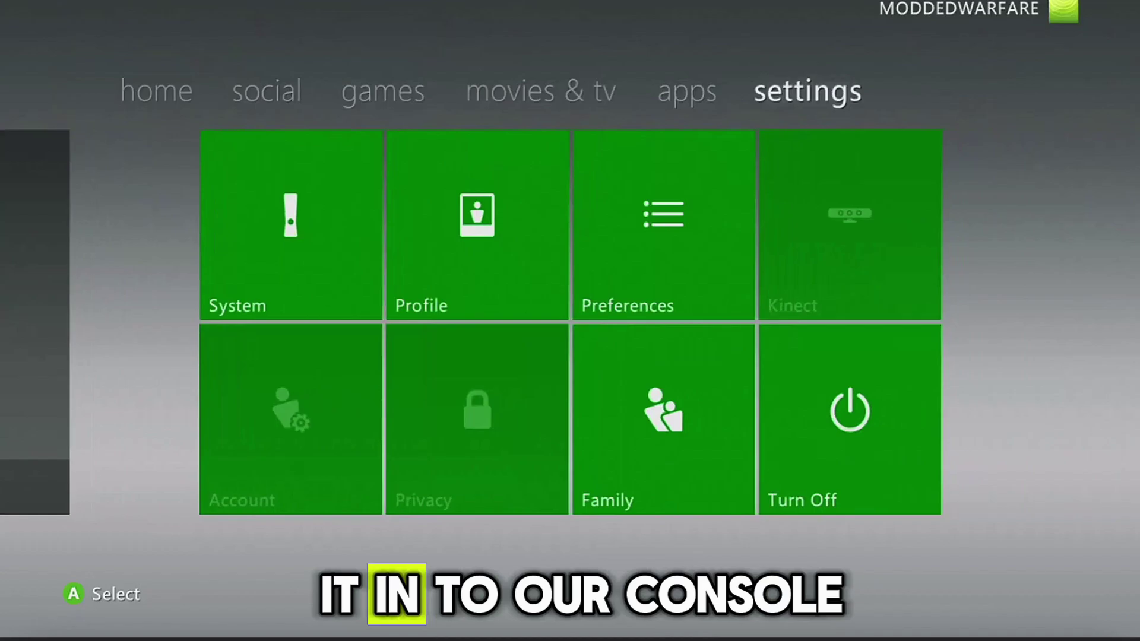
key(Down)
key(Right)
key(Right)
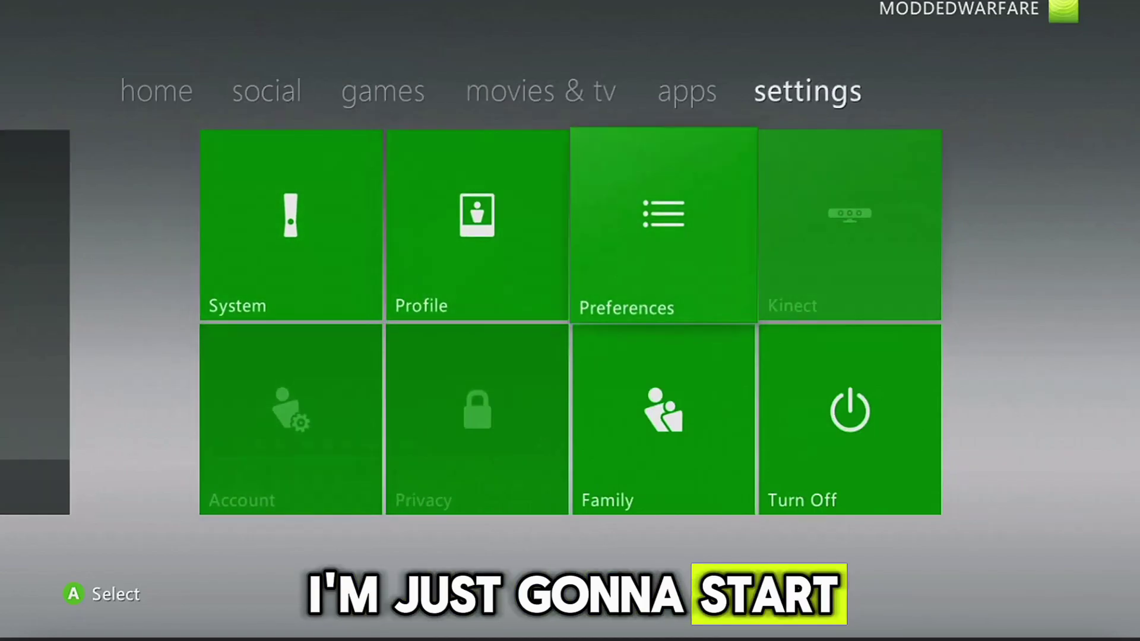
key(Left)
key(Left)
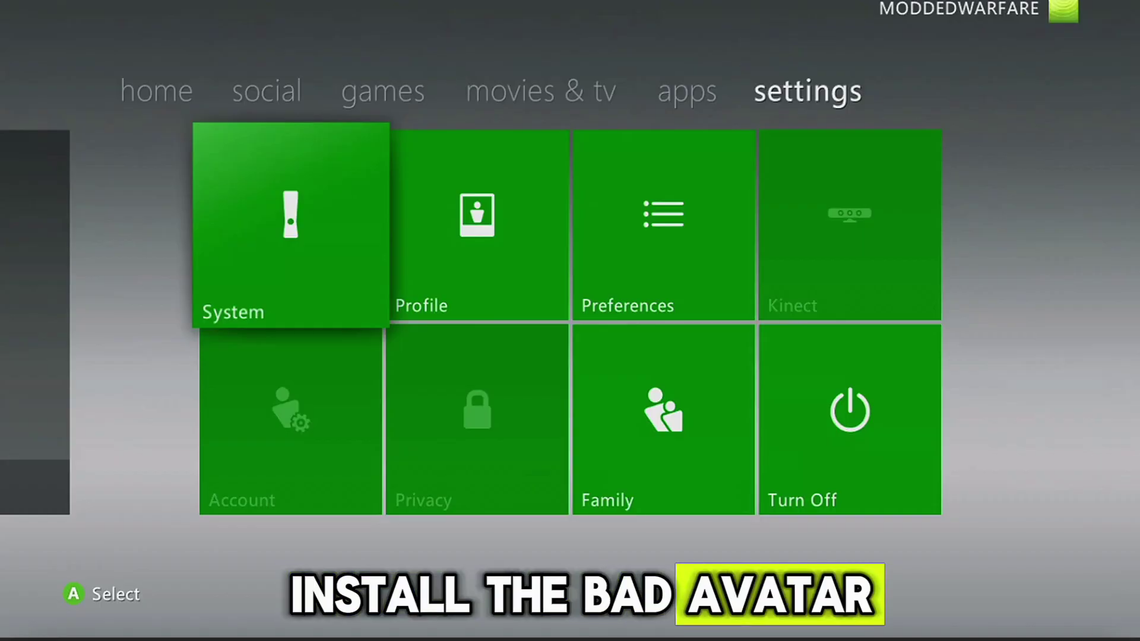
key(Right)
key(Left)
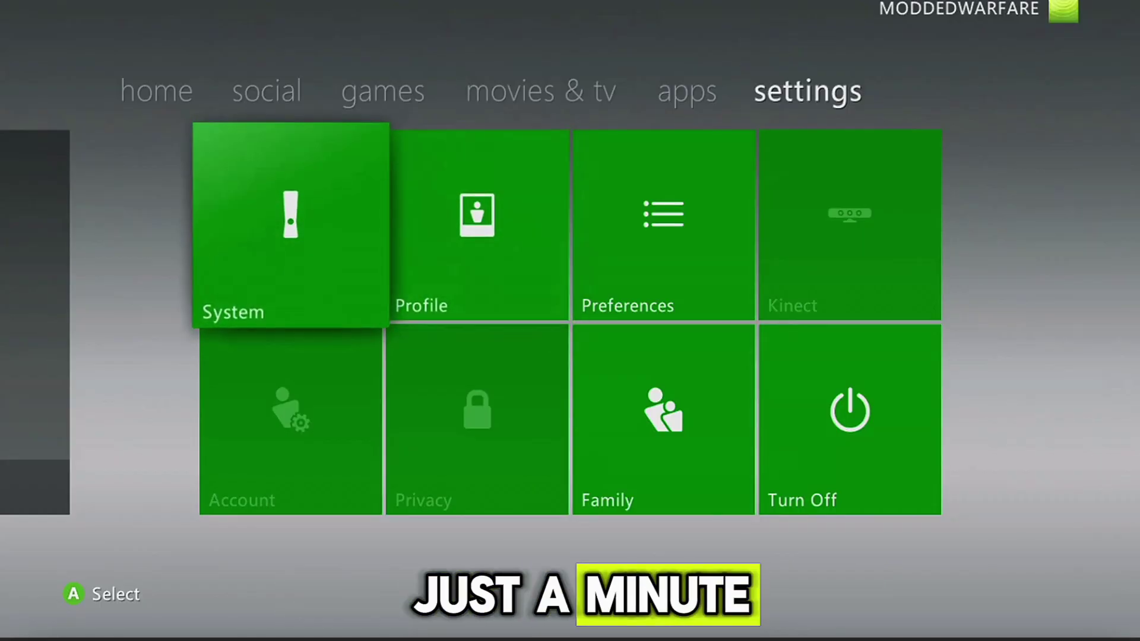
key(Right)
key(Left)
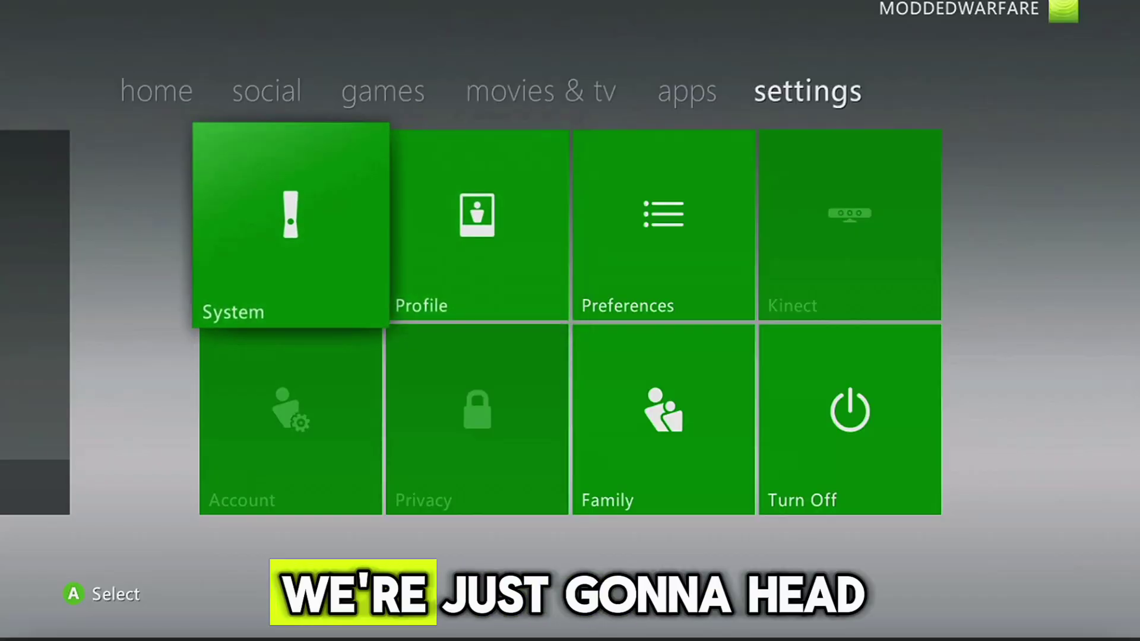
Open the console's list of storage devices from the system settings
key(Return)
key(Down)
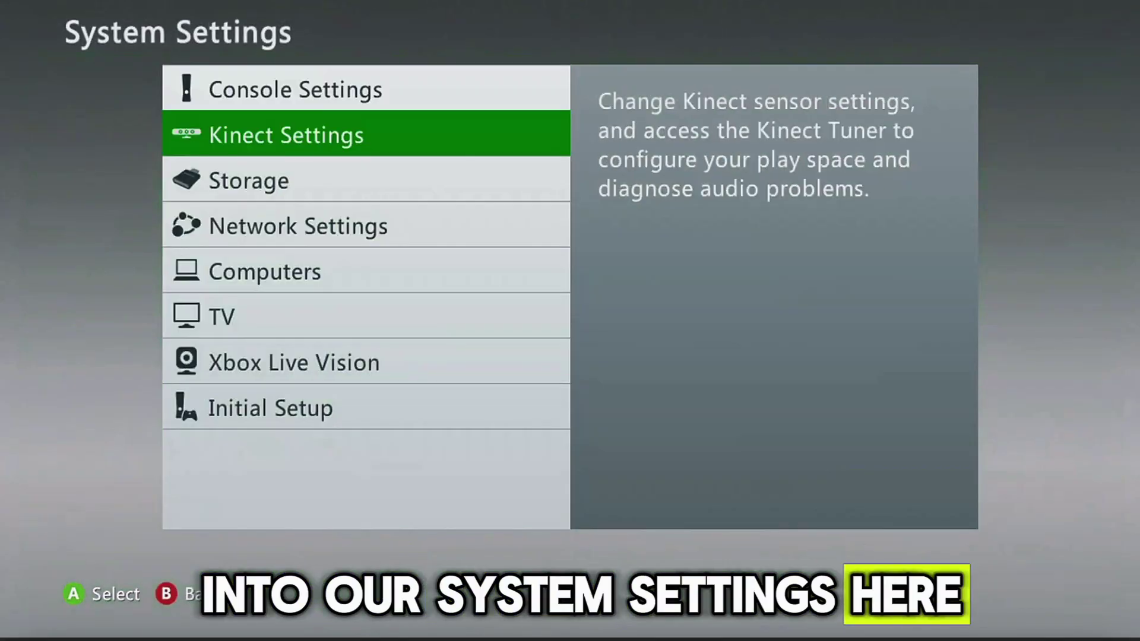
key(Down)
key(Return)
Format the USB Storage Device through its device options and confirm the formatting
key(Down)
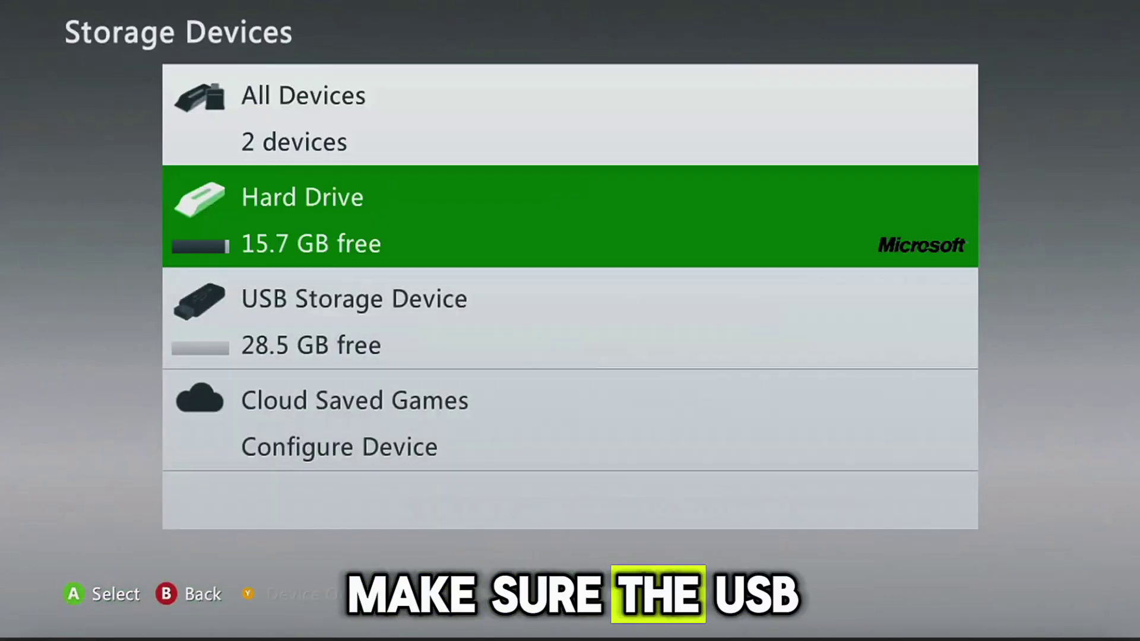
key(Down)
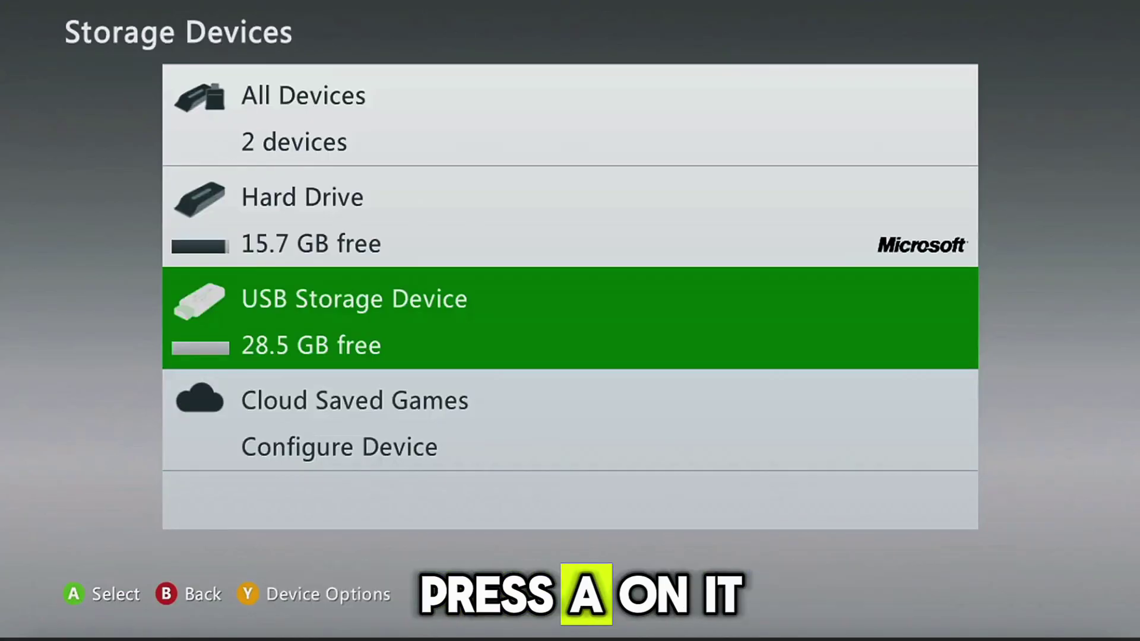
key(y)
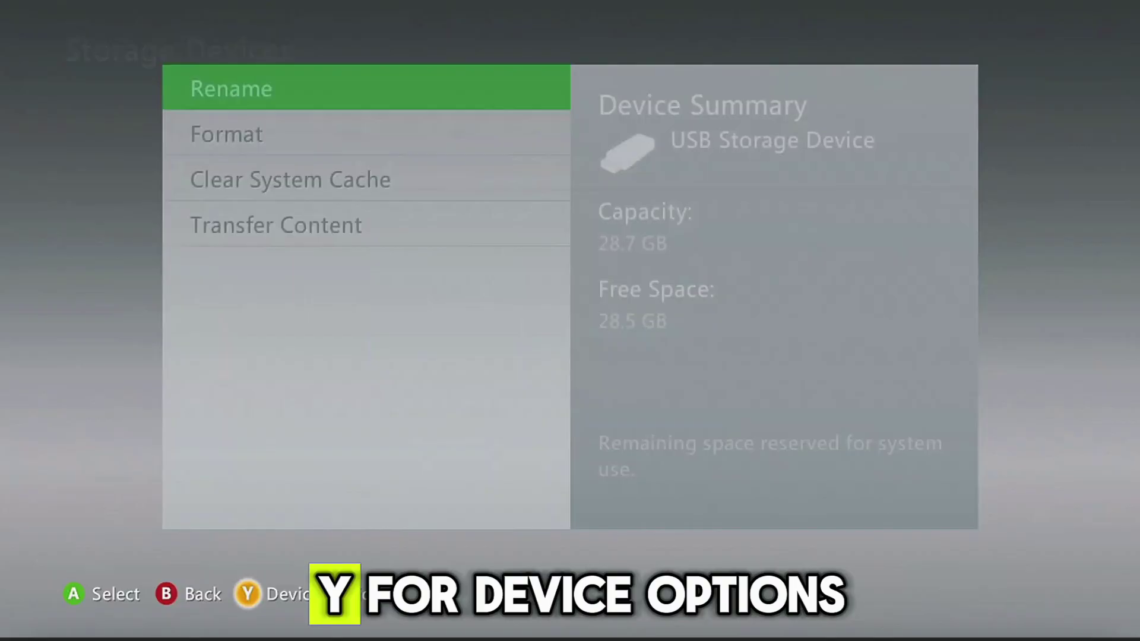
key(Down)
key(Return)
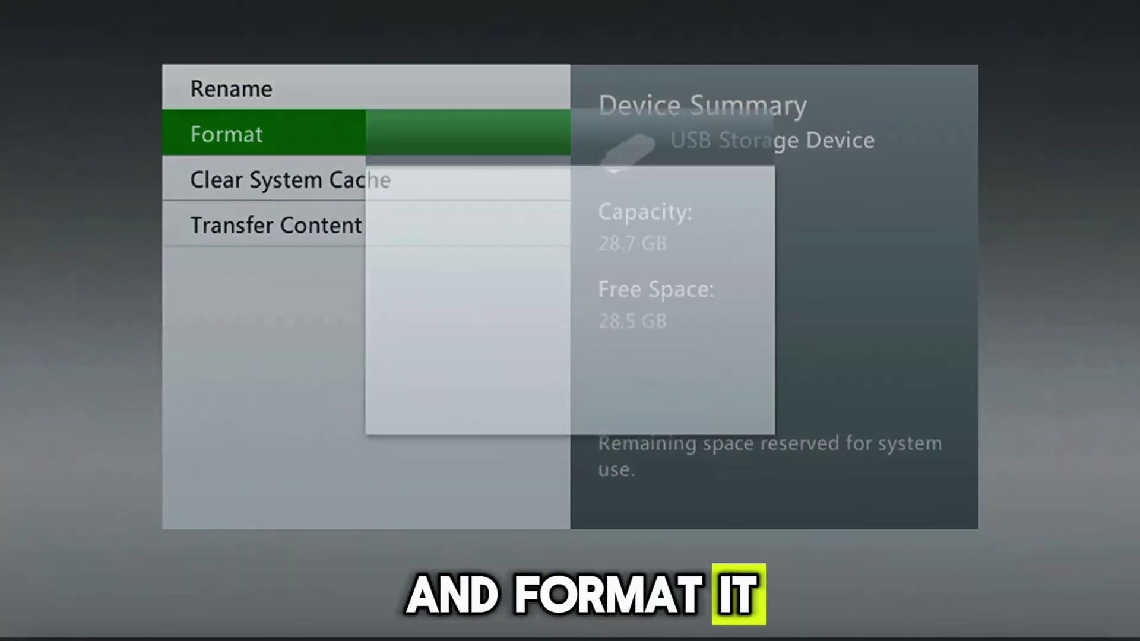
key(Up)
key(Return)
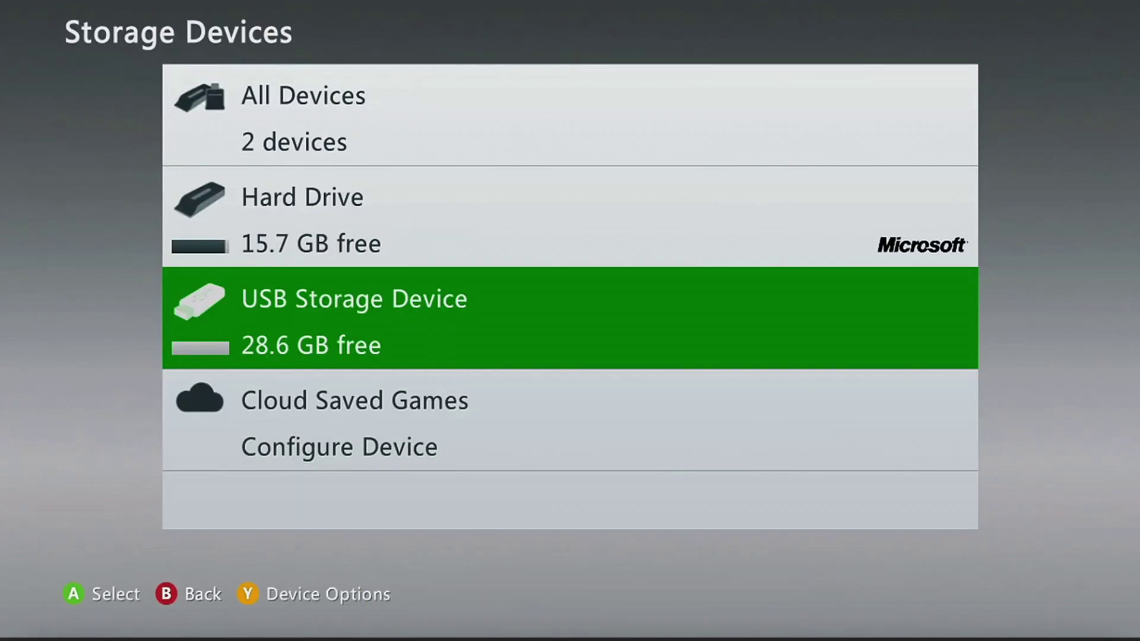
Check the content categories of the formatted USB Storage Device and leave the system settings
key(Return)
key(Down)
key(Down)
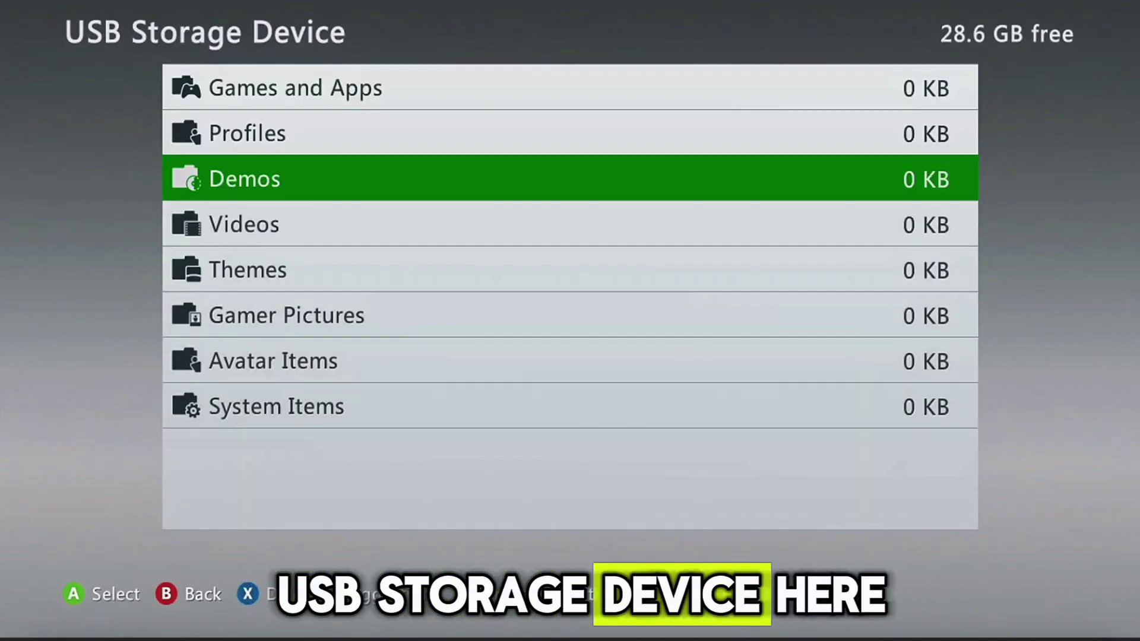
key(Escape)
key(Escape)
key(Down)
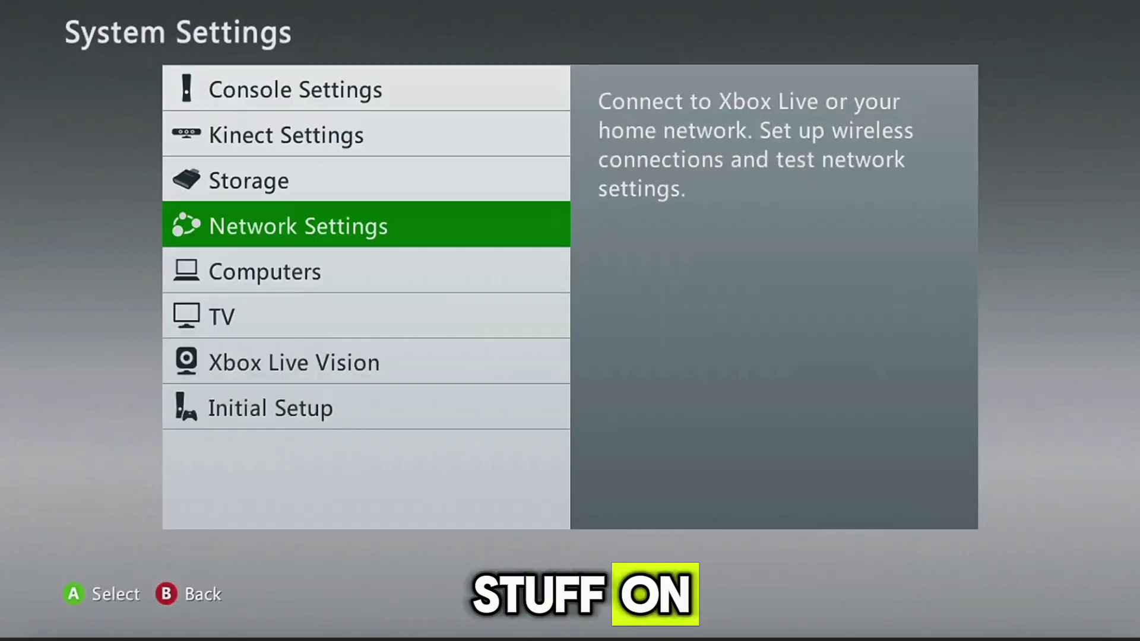
key(Up)
key(Escape)
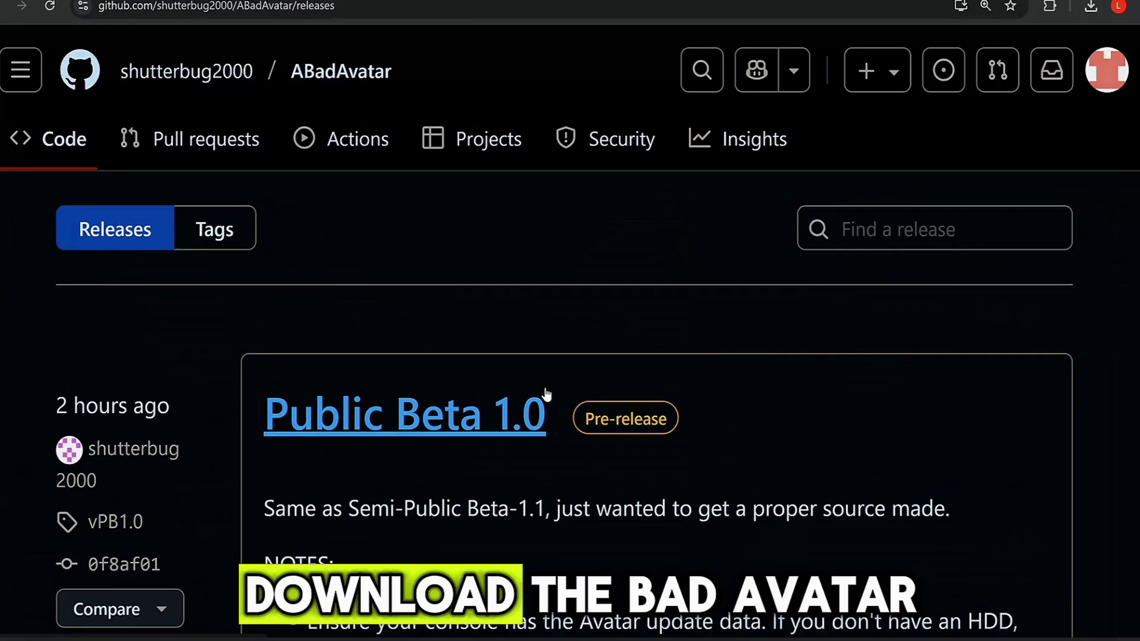
Switch to the browser and read the ABadAvatar Public Beta 1.0 release notes on GitHub
scroll(463, 264, down, 3)
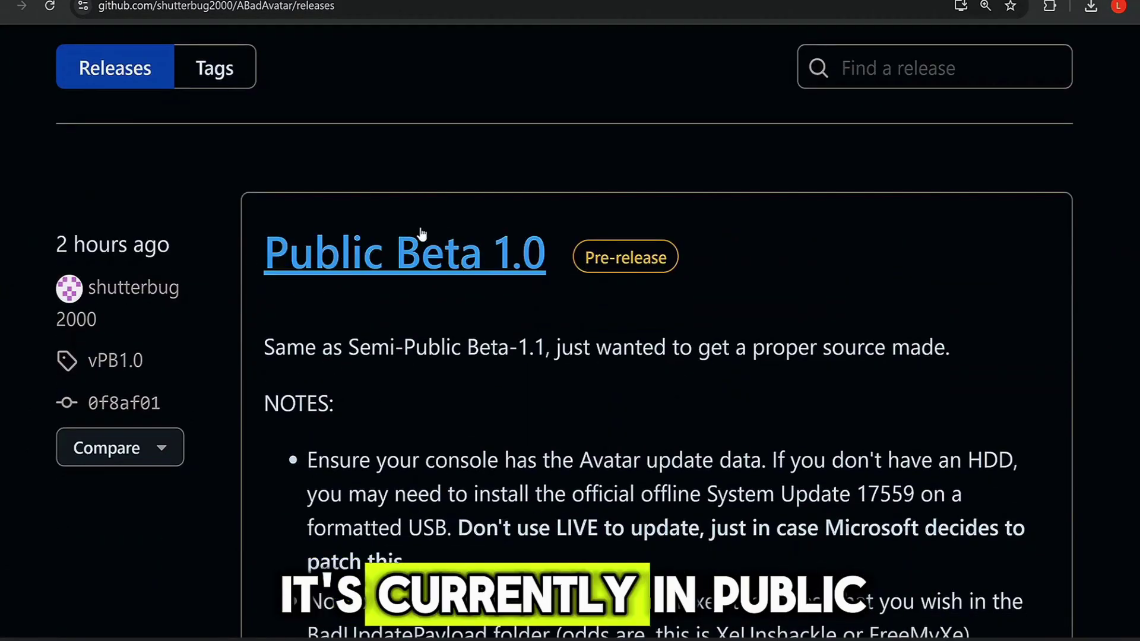
scroll(653, 305, down, 3)
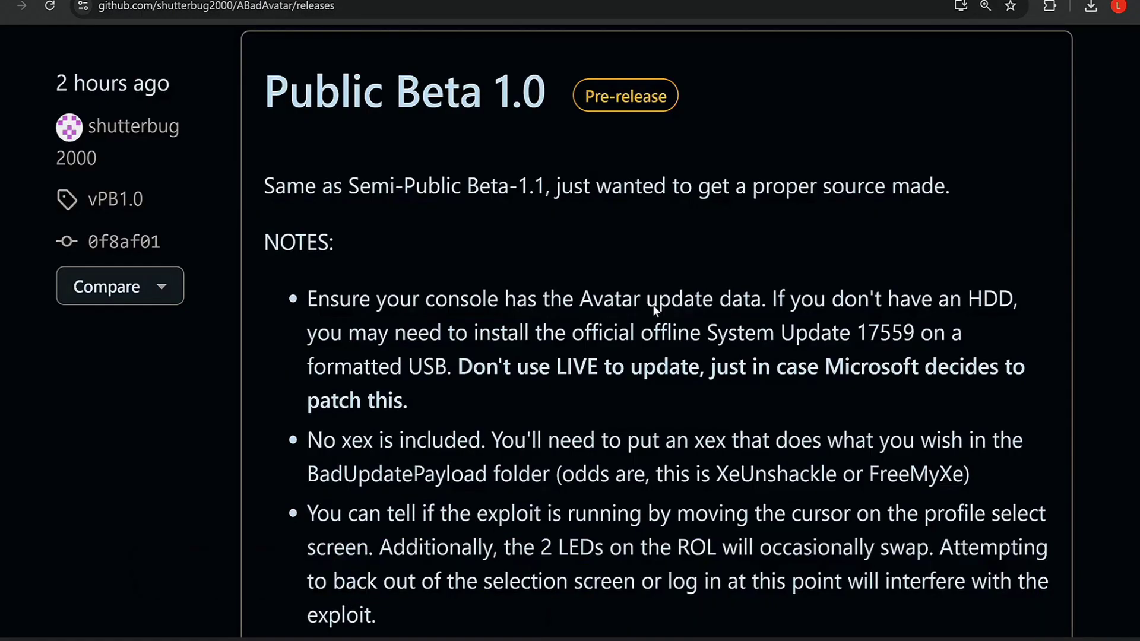
scroll(371, 125, down, 2)
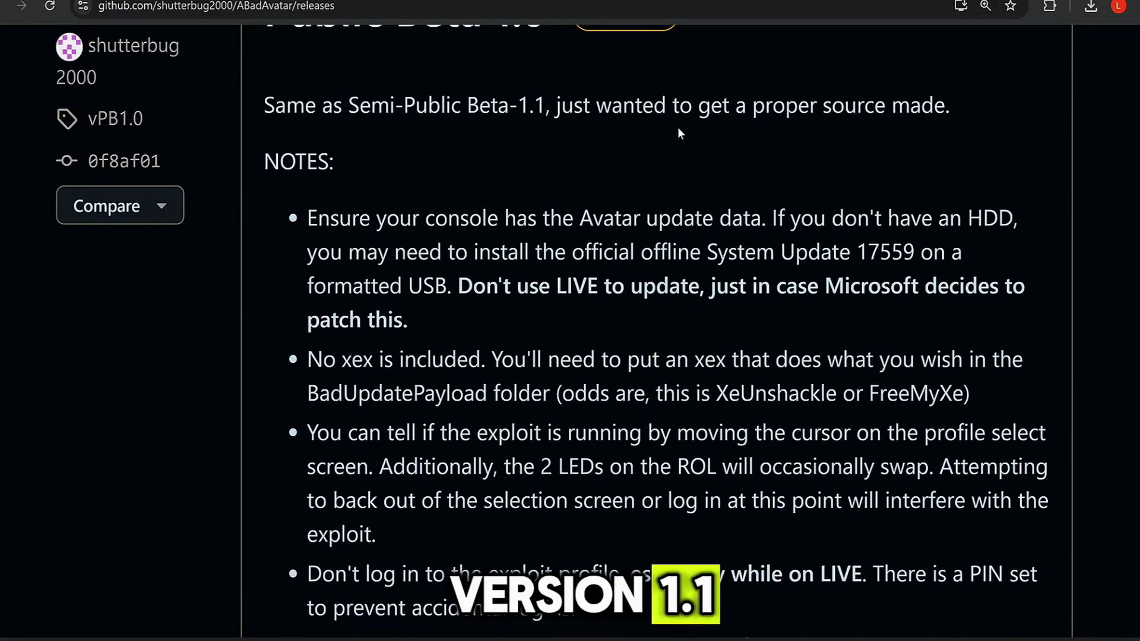
scroll(857, 132, down, 5)
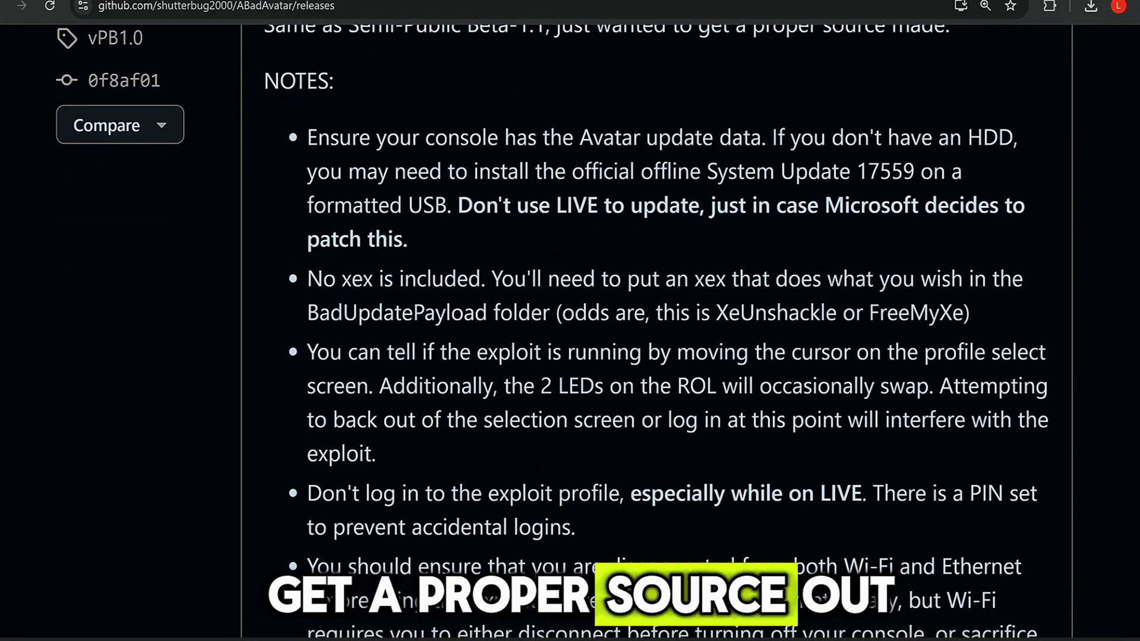
scroll(654, 254, down, 2)
scroll(847, 192, up, 7)
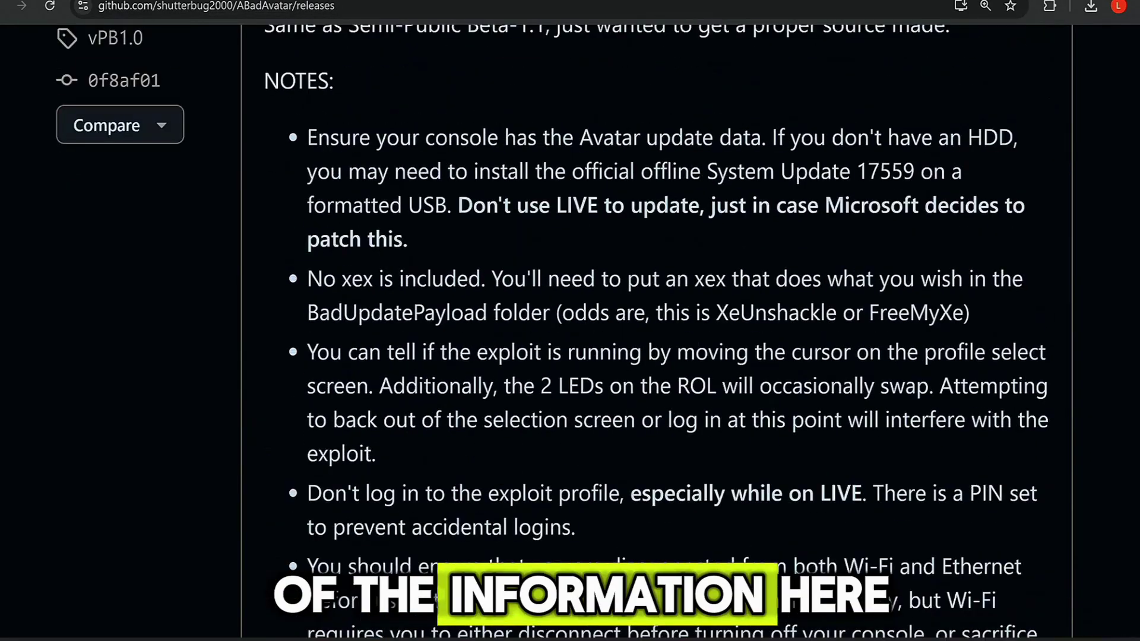
Highlight the System Update 17559 requirement in the notes and locate ABadAvatar-publicbeta1.0.zip among the release assets
drag(706, 255, 921, 256)
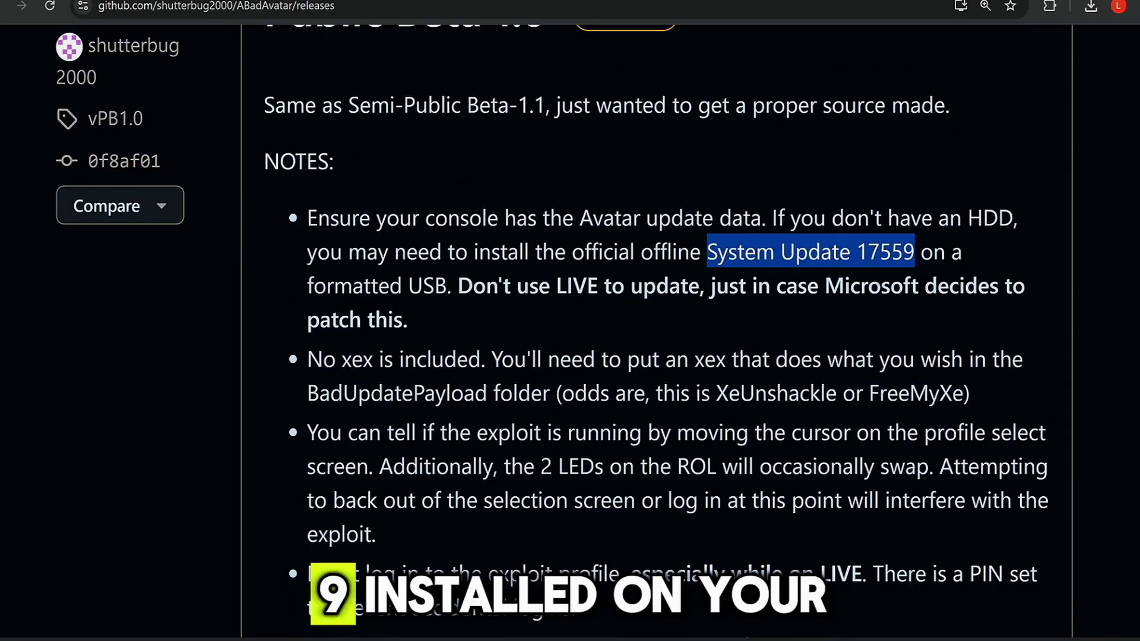
click(810, 252)
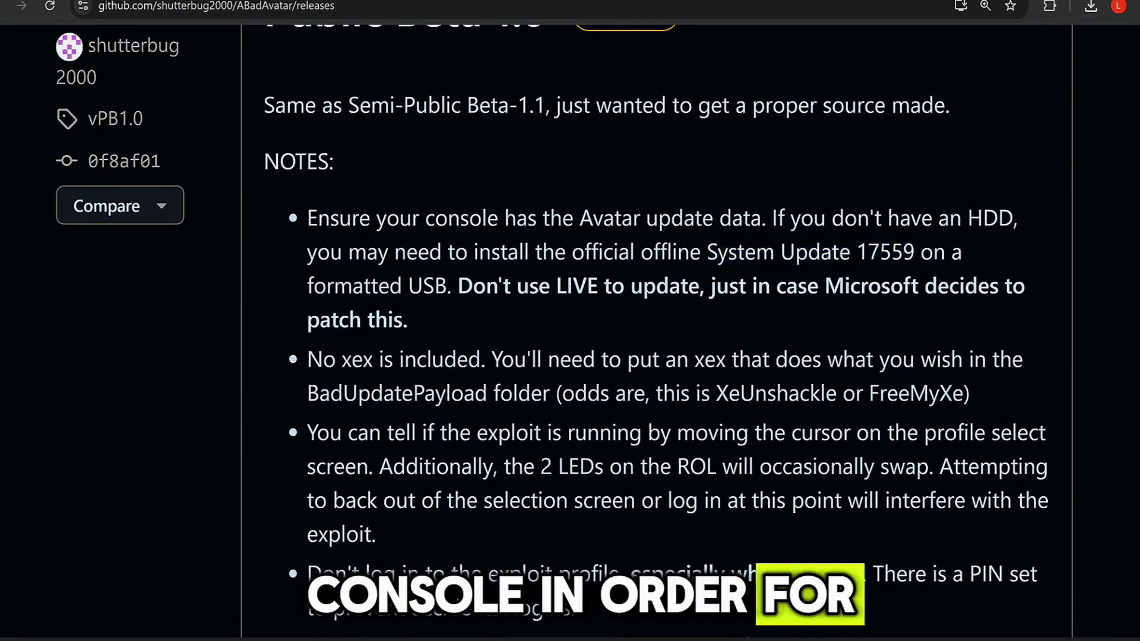
drag(701, 252, 914, 253)
scroll(806, 289, down, 10)
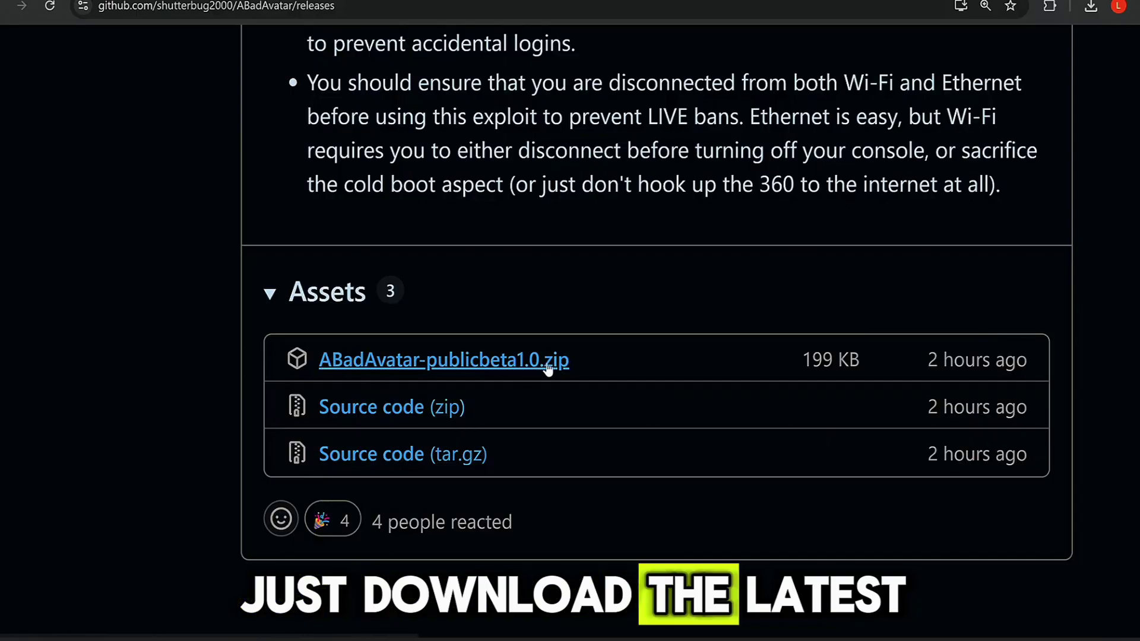
scroll(570, 320, up, 15)
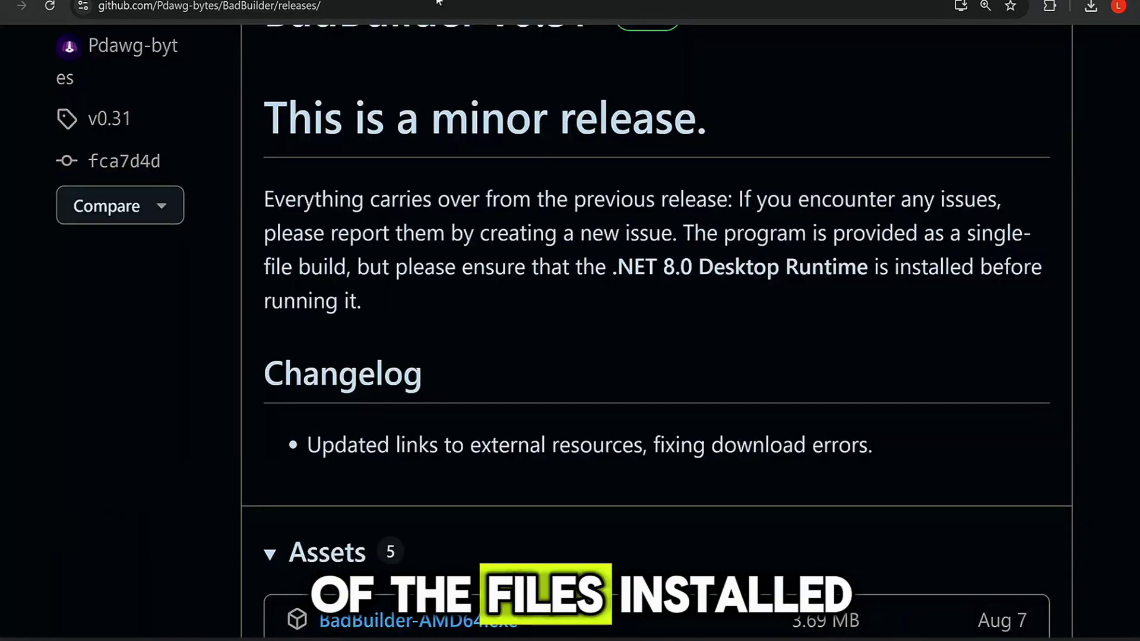
Review the BadBuilder v0.31 release page and highlight BadBuilder-AMD64.exe among its assets
scroll(596, 212, up, 6)
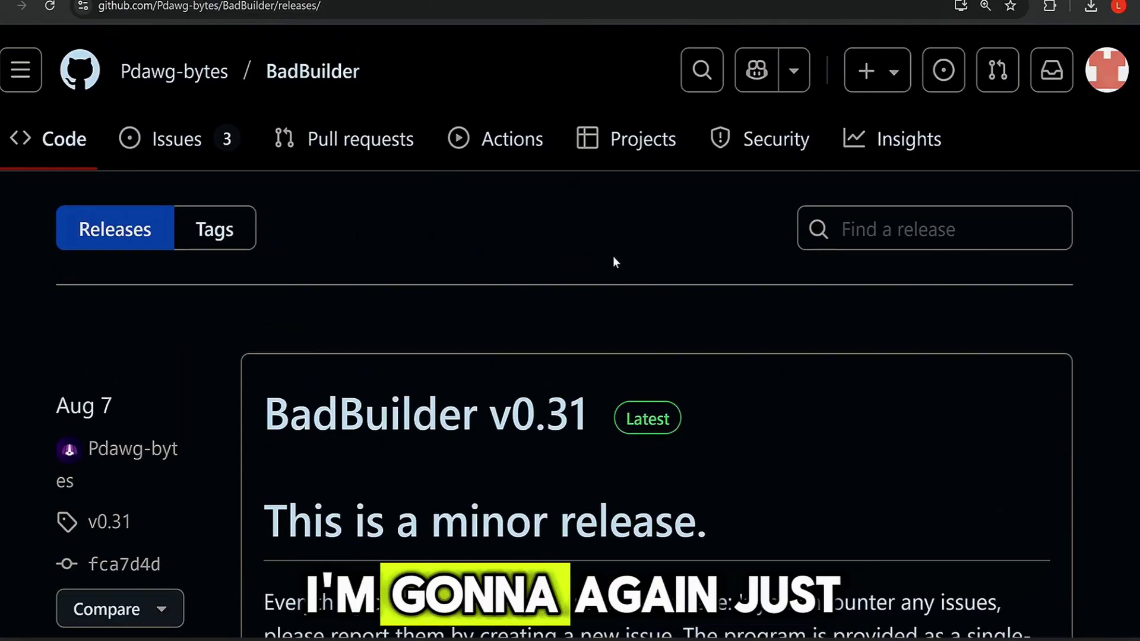
scroll(613, 255, down, 4)
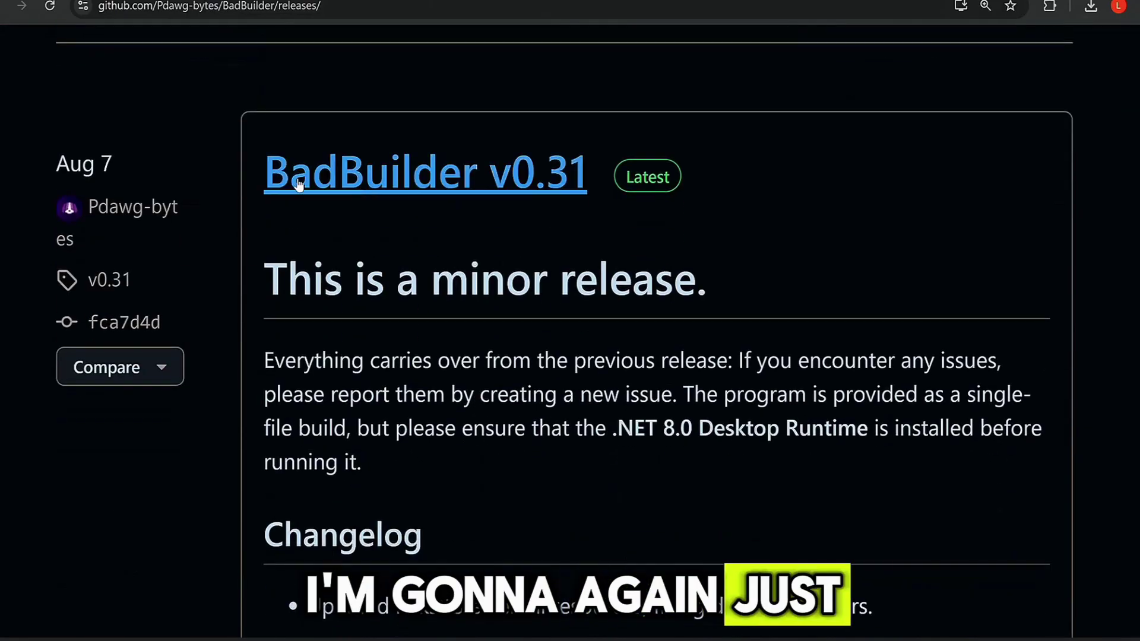
drag(262, 172, 586, 178)
click(786, 277)
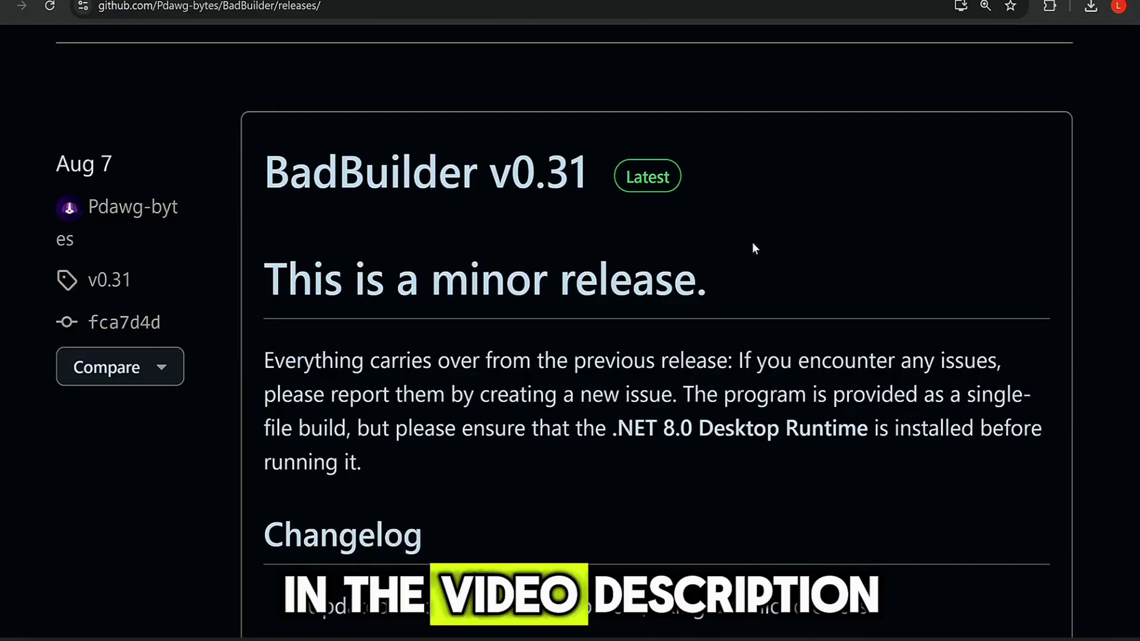
scroll(752, 248, down, 7)
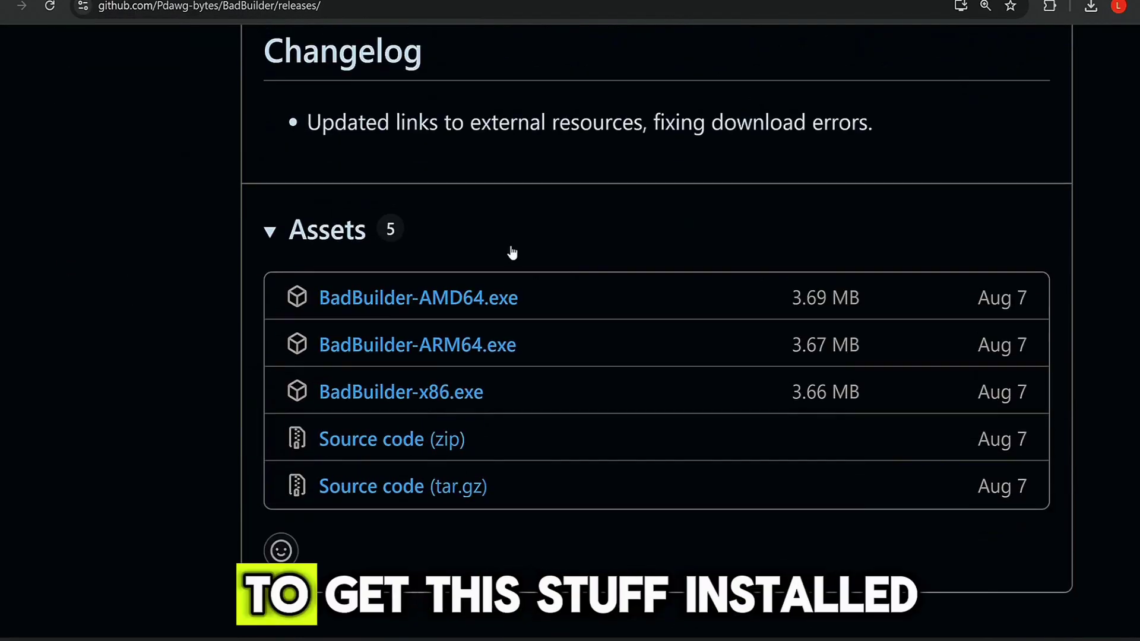
drag(523, 305, 296, 307)
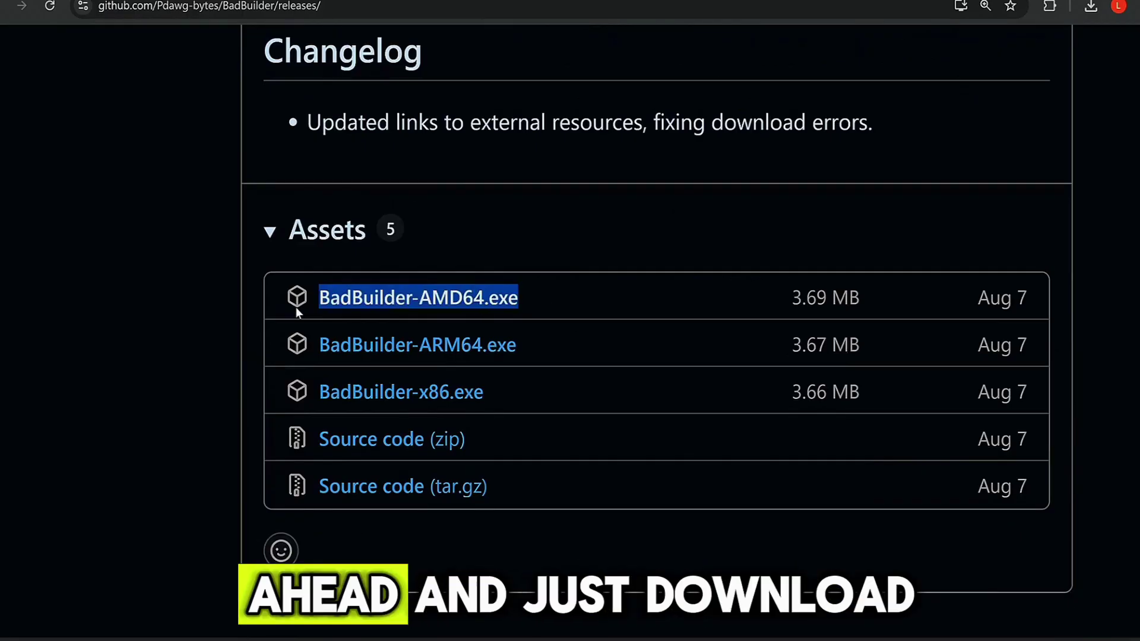
scroll(463, 303, up, 7)
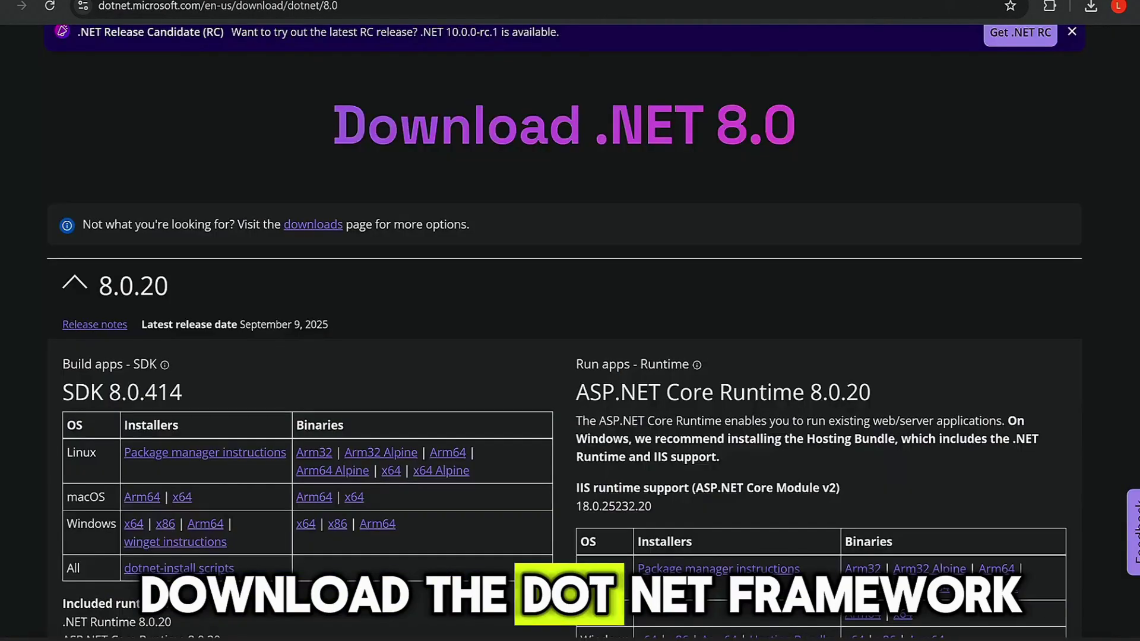
Find the .NET Runtime 8.0.20 installers on Microsoft's .NET 8.0 download page and highlight that heading
scroll(691, 386, down, 10)
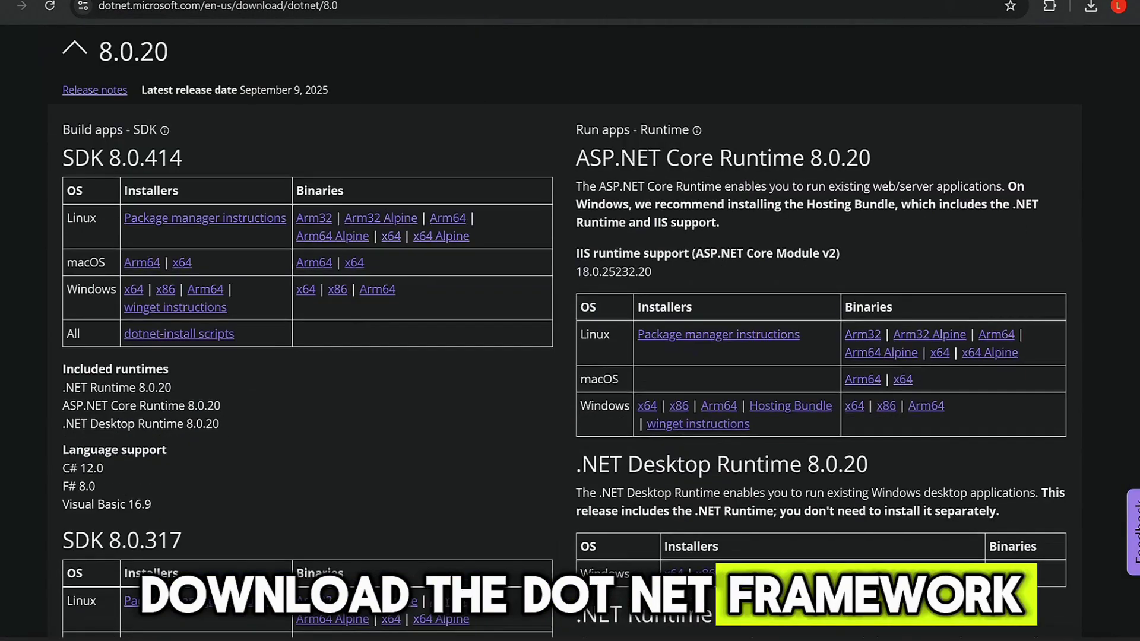
scroll(691, 386, down, 3)
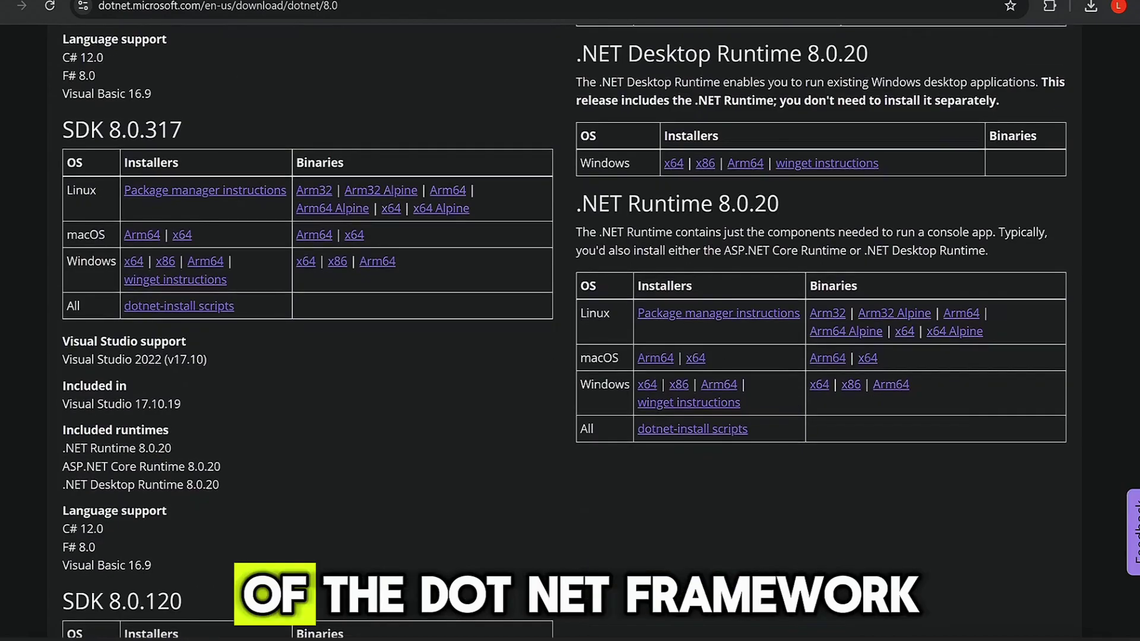
drag(599, 204, 778, 204)
scroll(704, 297, down, 2)
scroll(704, 297, up, 2)
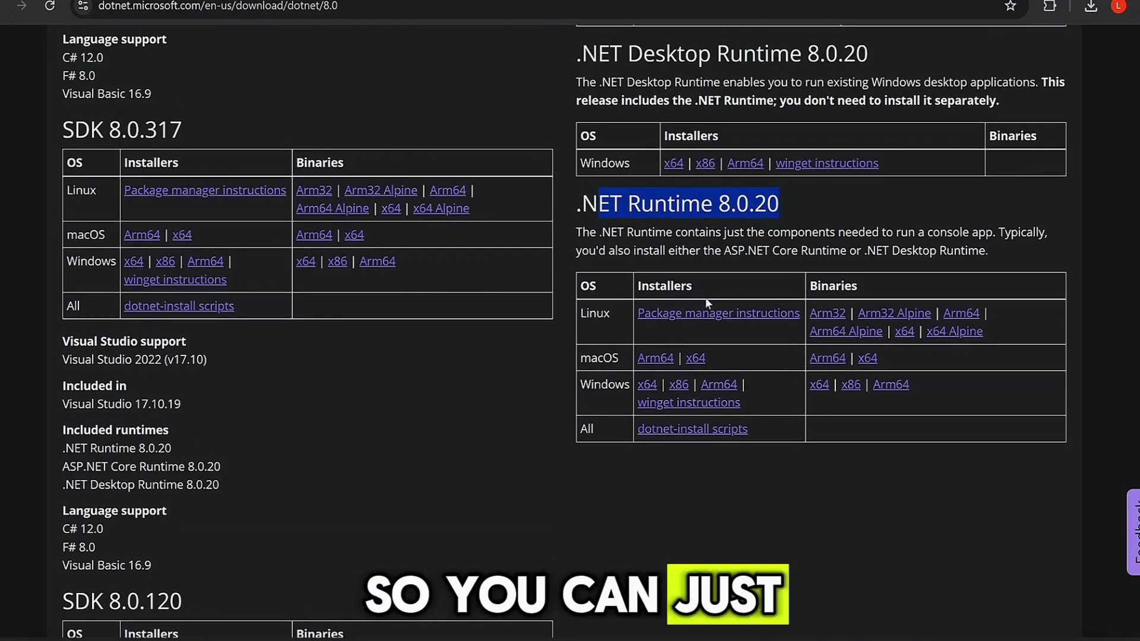
Check the BadBuilder v0.31 release notes for the .NET 8.0 Desktop Runtime requirement and view the contents of USB Drive (E:)
scroll(511, 346, up, 15)
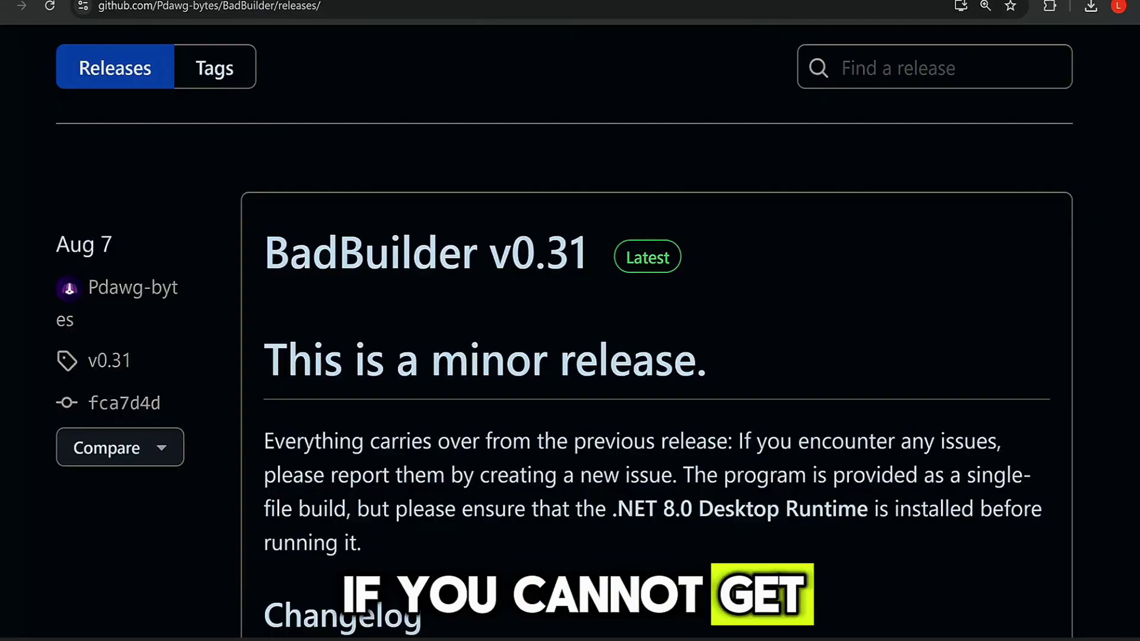
scroll(631, 376, down, 4)
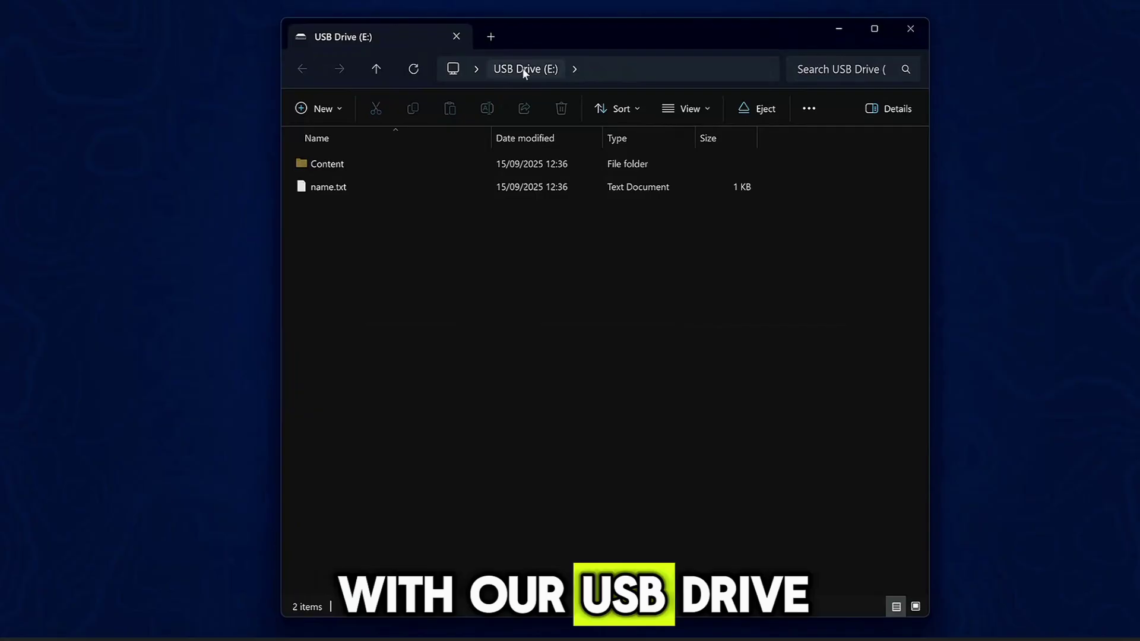
drag(292, 252, 614, 151)
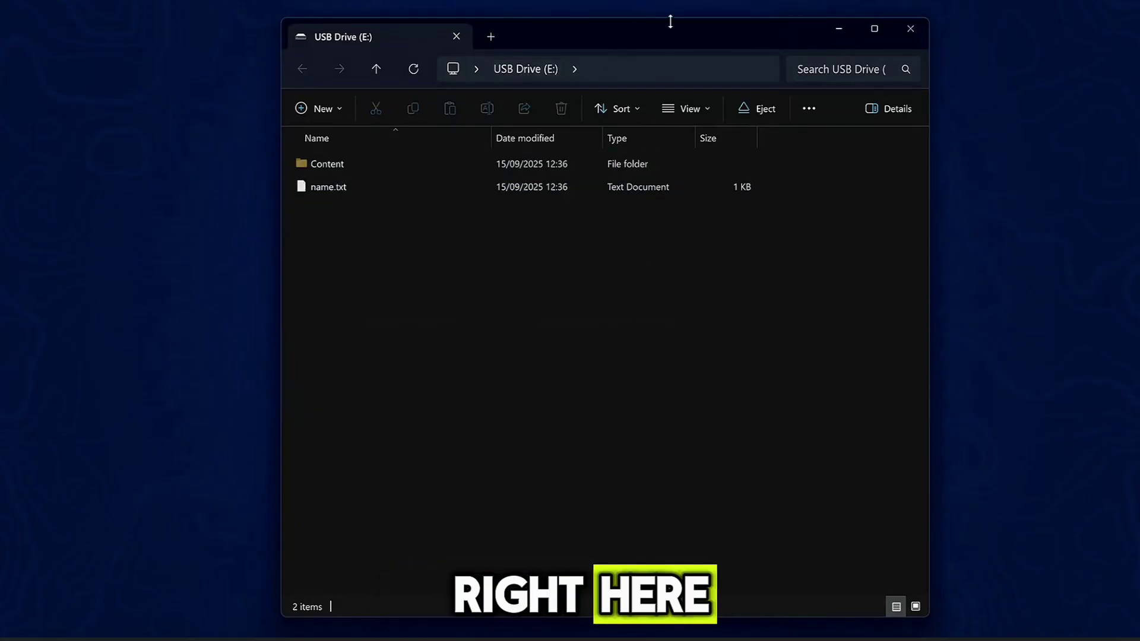
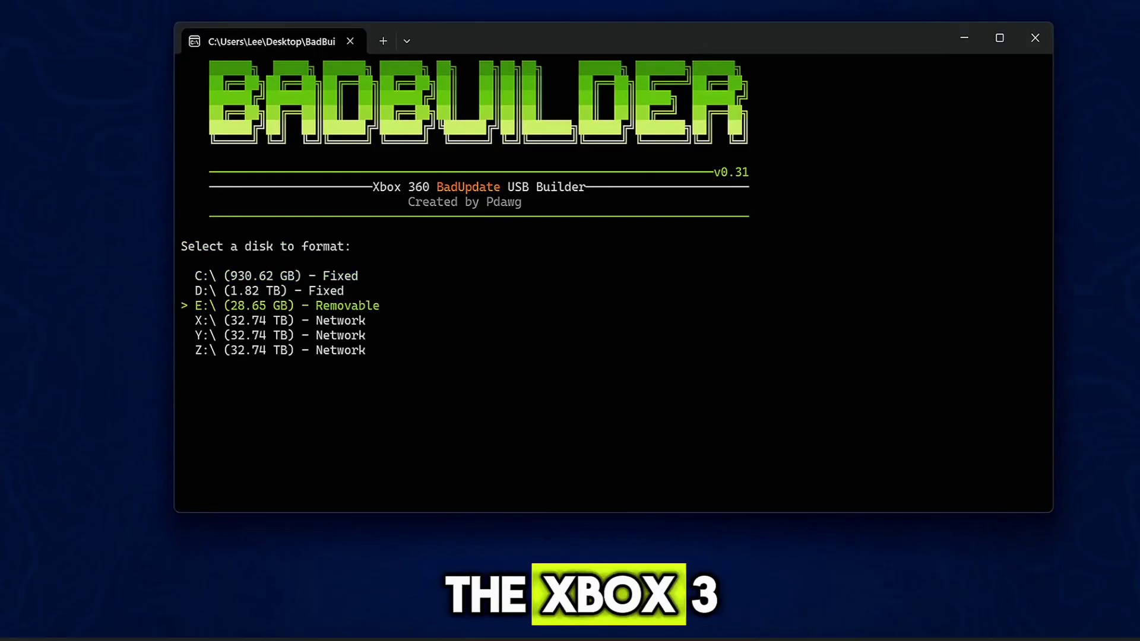
Choose the removable E:\ drive as the disk to format in BadBuilder and confirm erasing its data
key(Return)
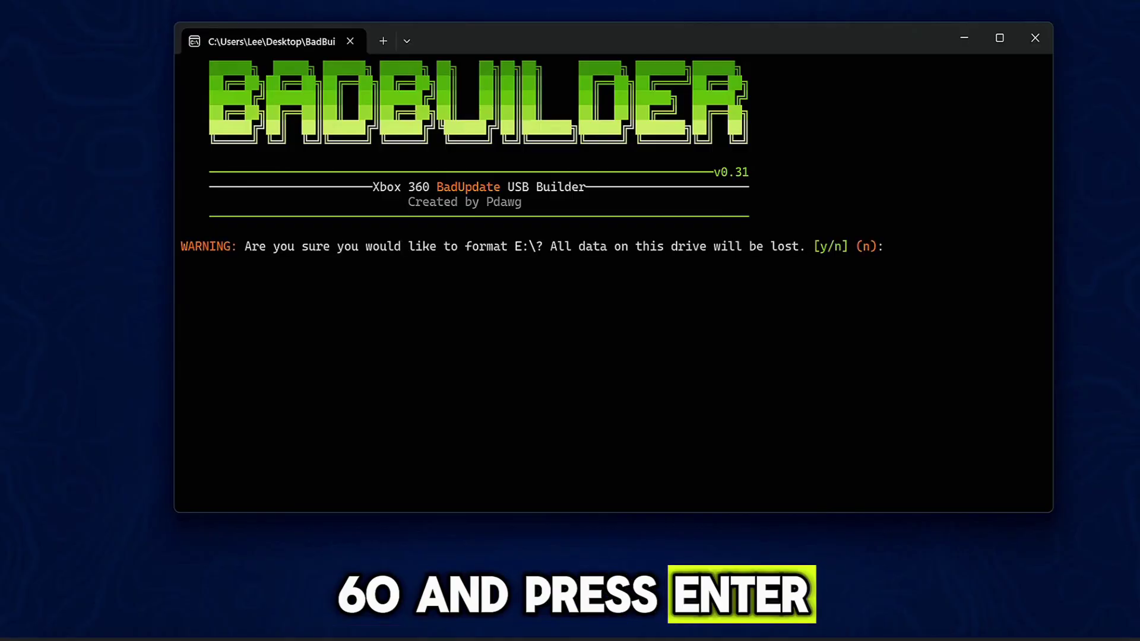
text(y)
key(Return)
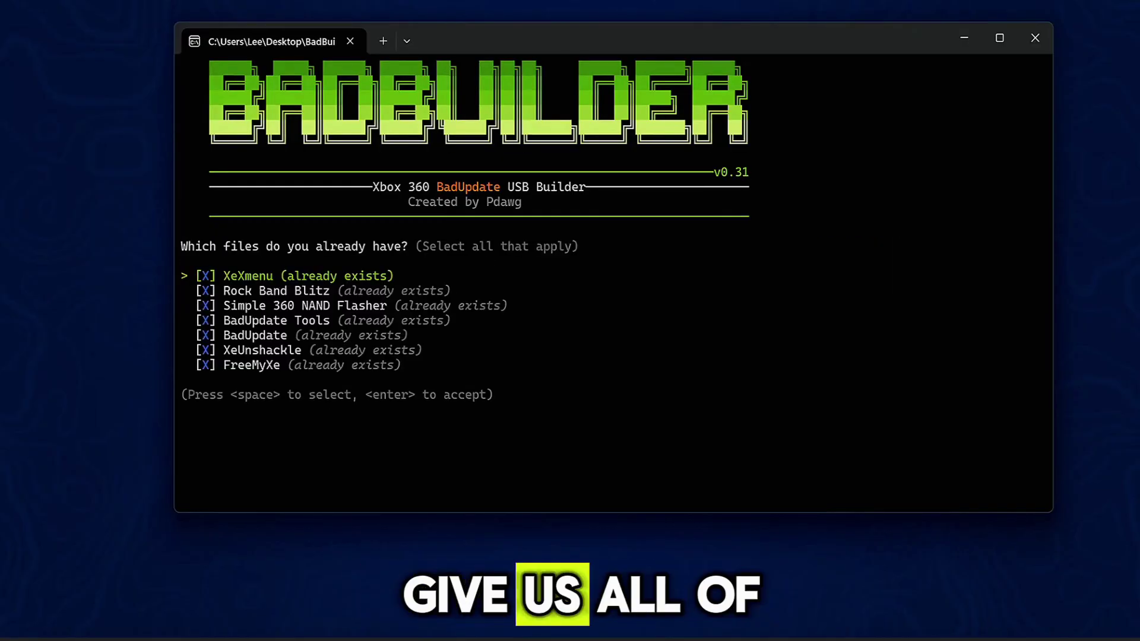
Deselect Rock Band Blitz in BadBuilder's list of files that are already available
key(Down)
key(Down)
key(Up)
key(Up)
key(Down)
key(Down)
key(Up)
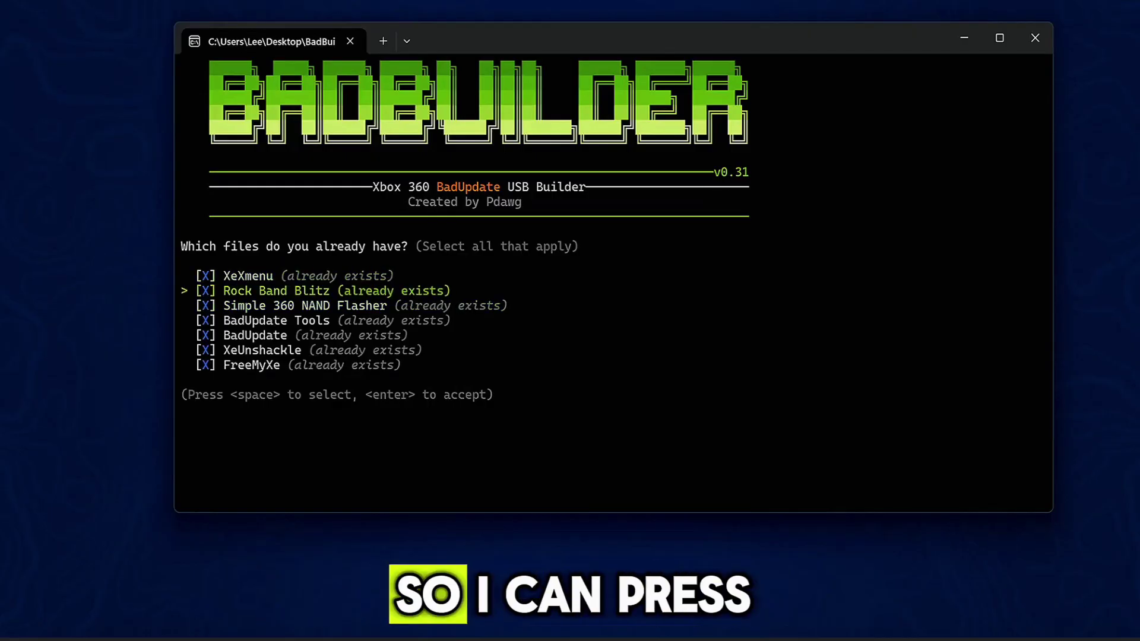
key(space)
key(Down)
key(Down)
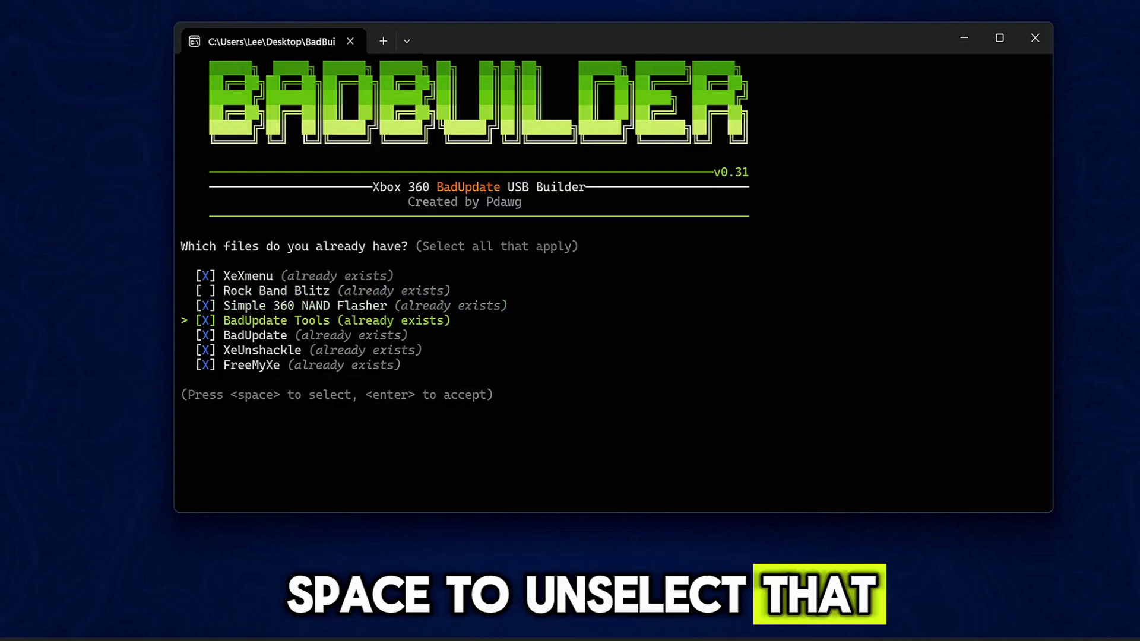
key(Up)
key(Down)
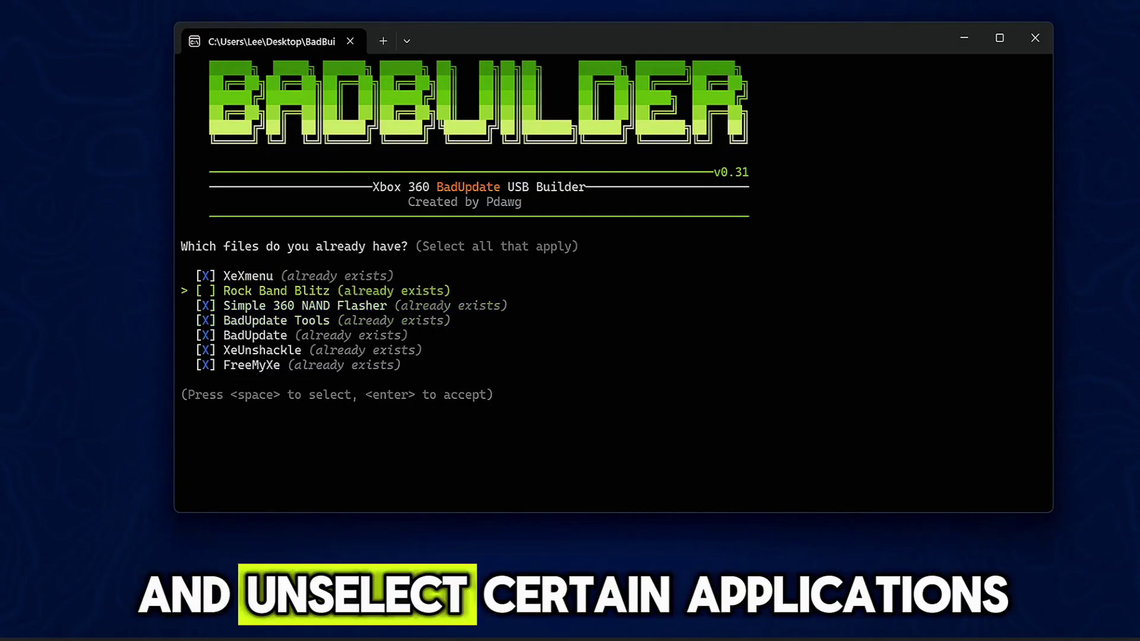
Look through the other entries in BadBuilder's file list, from XeXmenu down to FreeMyXe
key(Up)
key(Down)
key(Down)
key(Down)
key(Down)
key(Down)
key(Down)
key(Up)
key(Up)
key(Up)
key(Up)
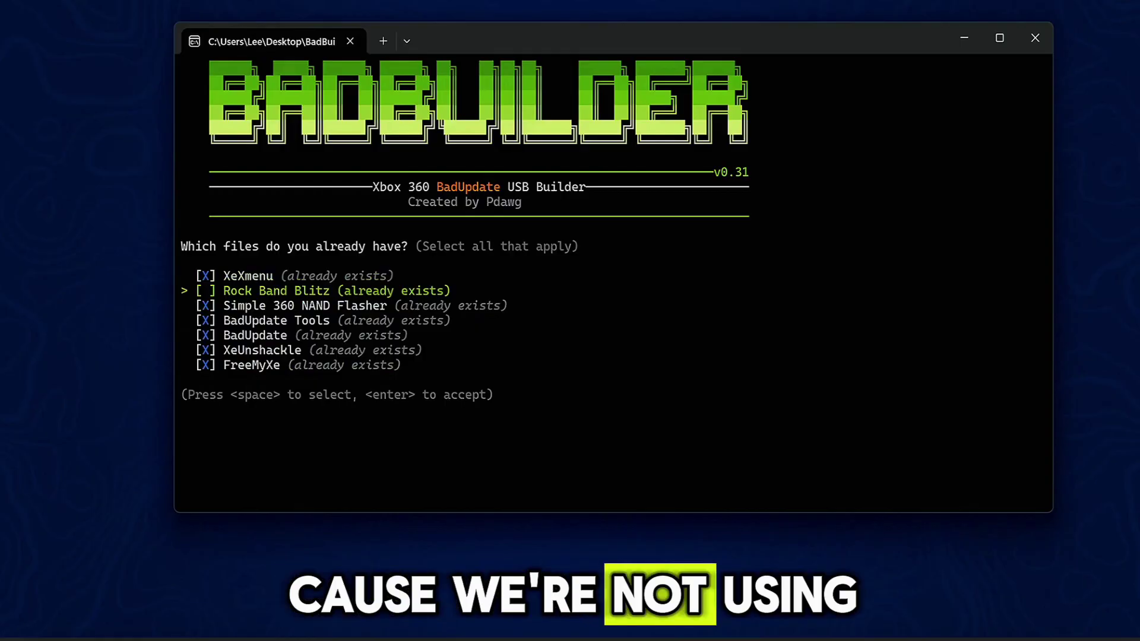
key(Down)
key(Down)
key(Down)
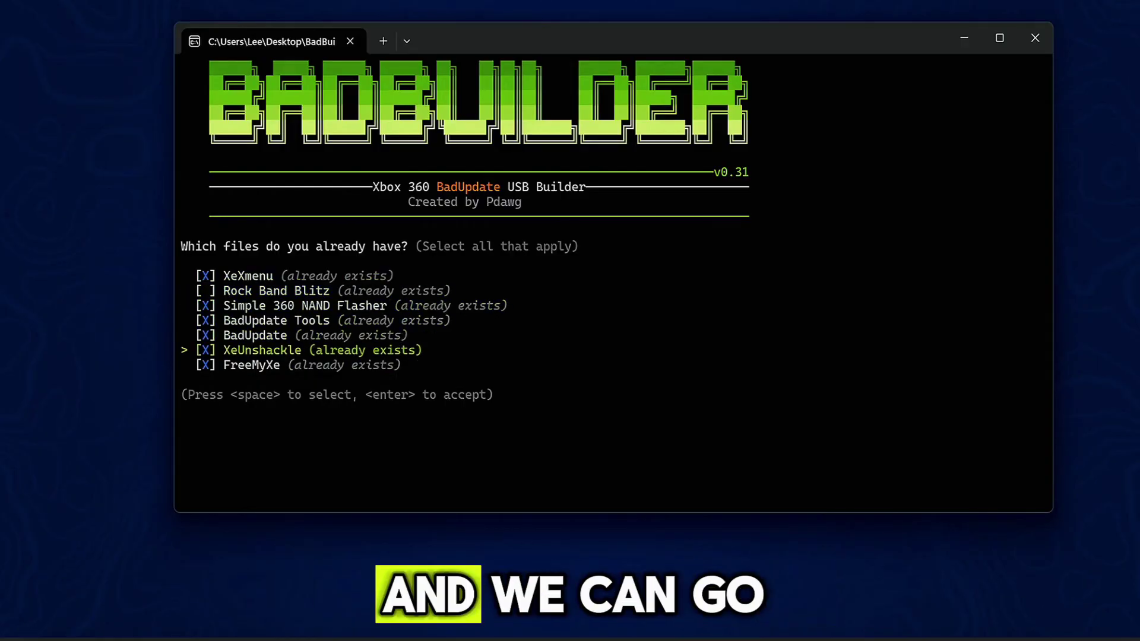
key(Up)
key(Up)
key(Up)
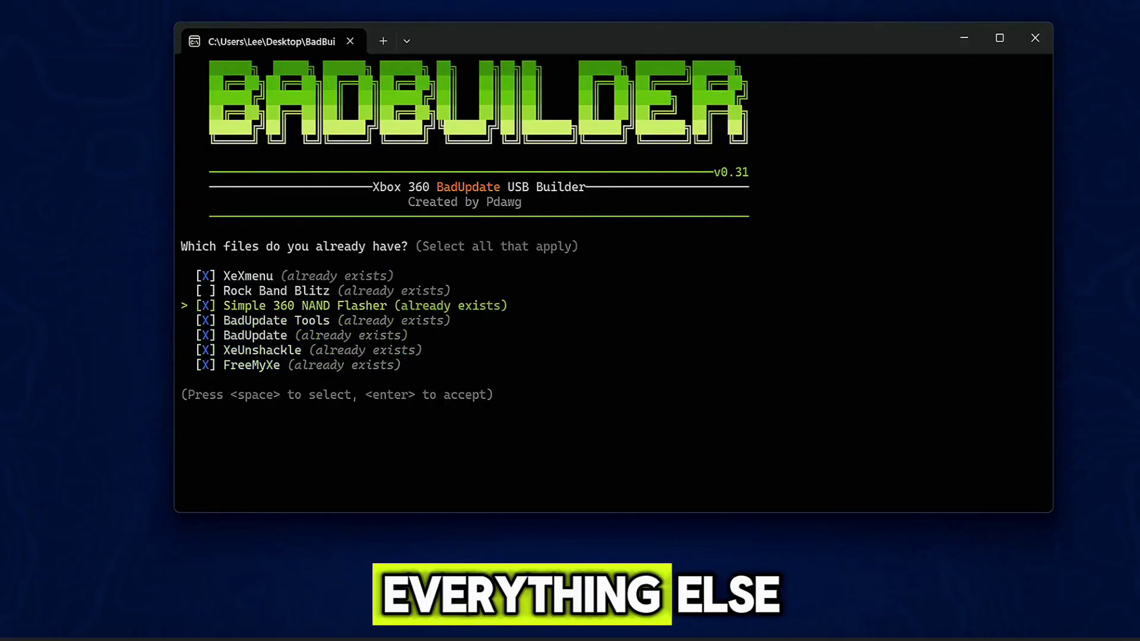
Accept the file selection and choose XeUnshackle as the program launched by BadUpdate
key(Down)
key(Down)
key(Down)
key(Return)
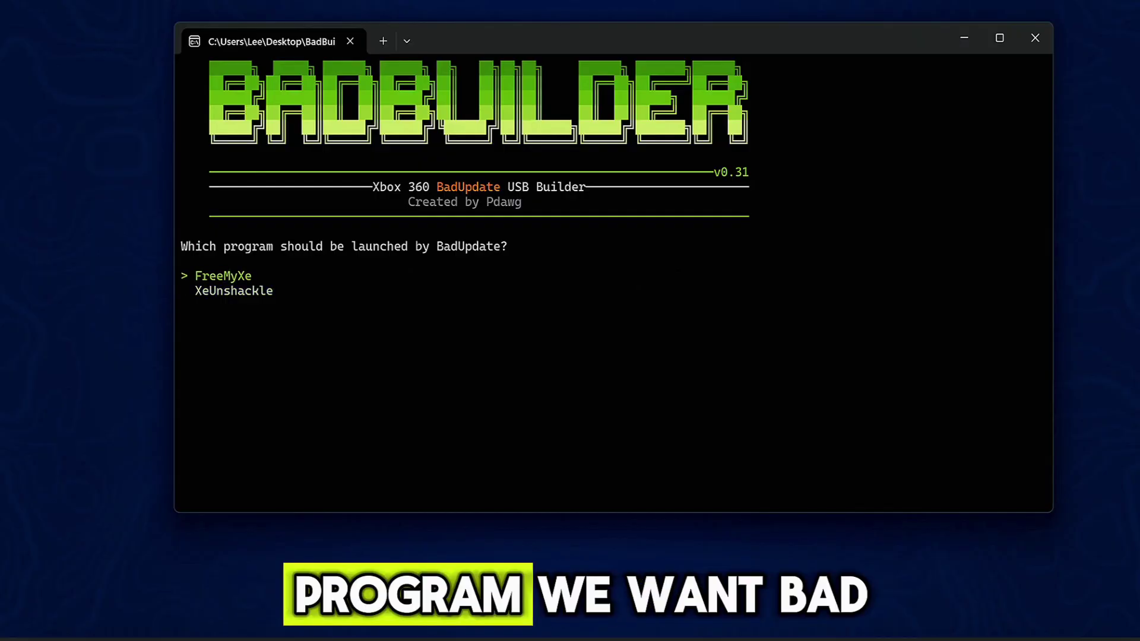
key(Down)
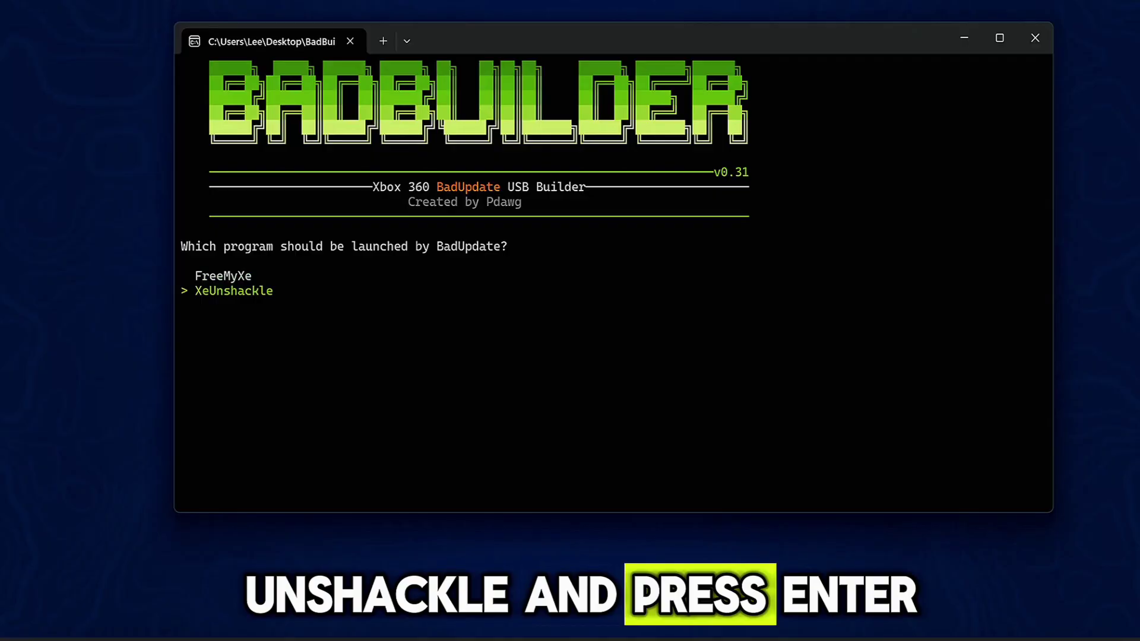
key(Return)
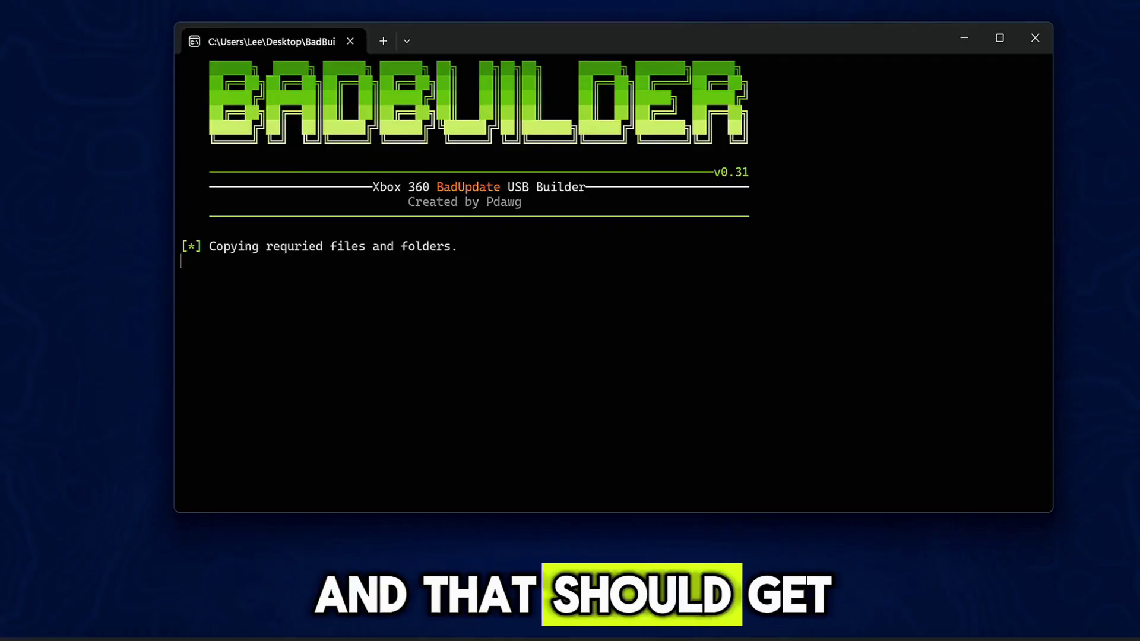
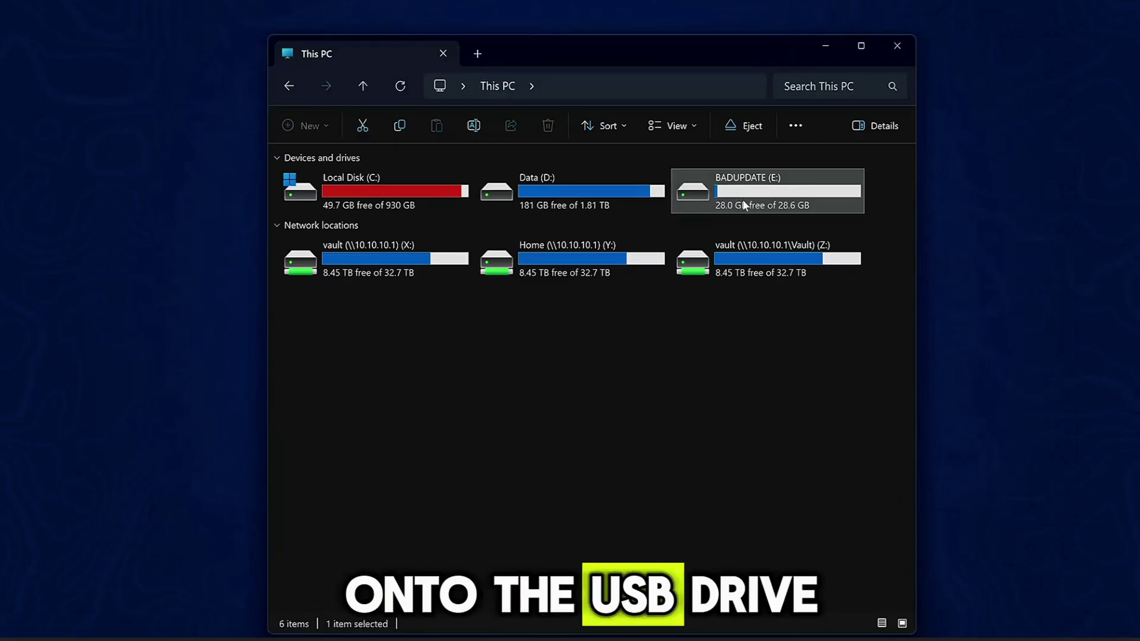
Open the BADUPDATE (E:) drive and check the files and folders that BadBuilder copied onto it
double_click(752, 189)
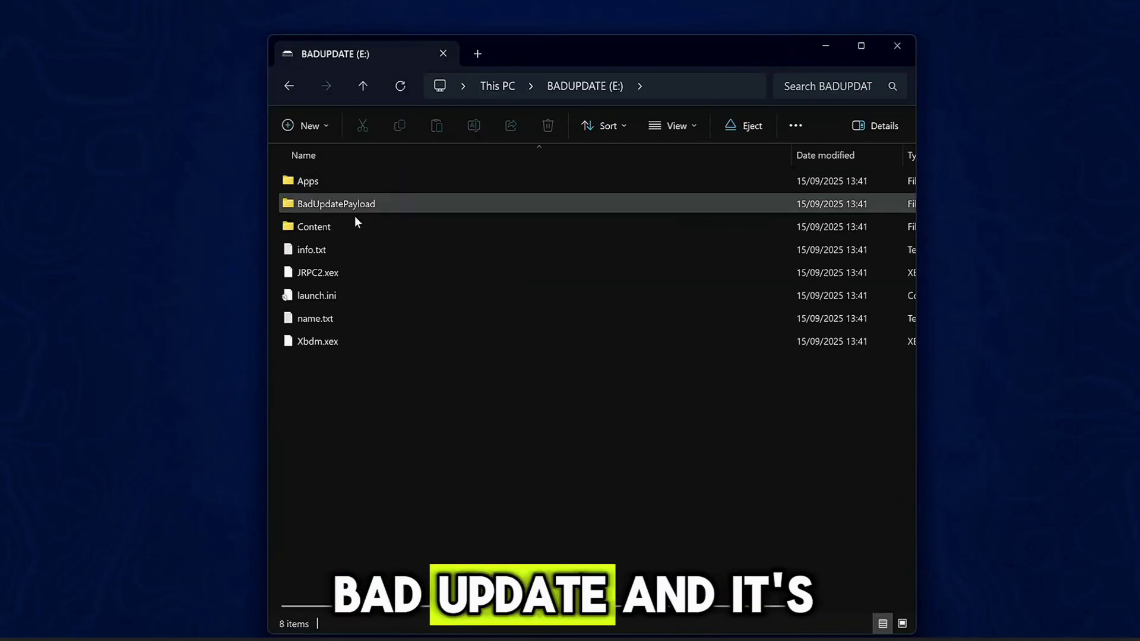
drag(310, 171, 557, 404)
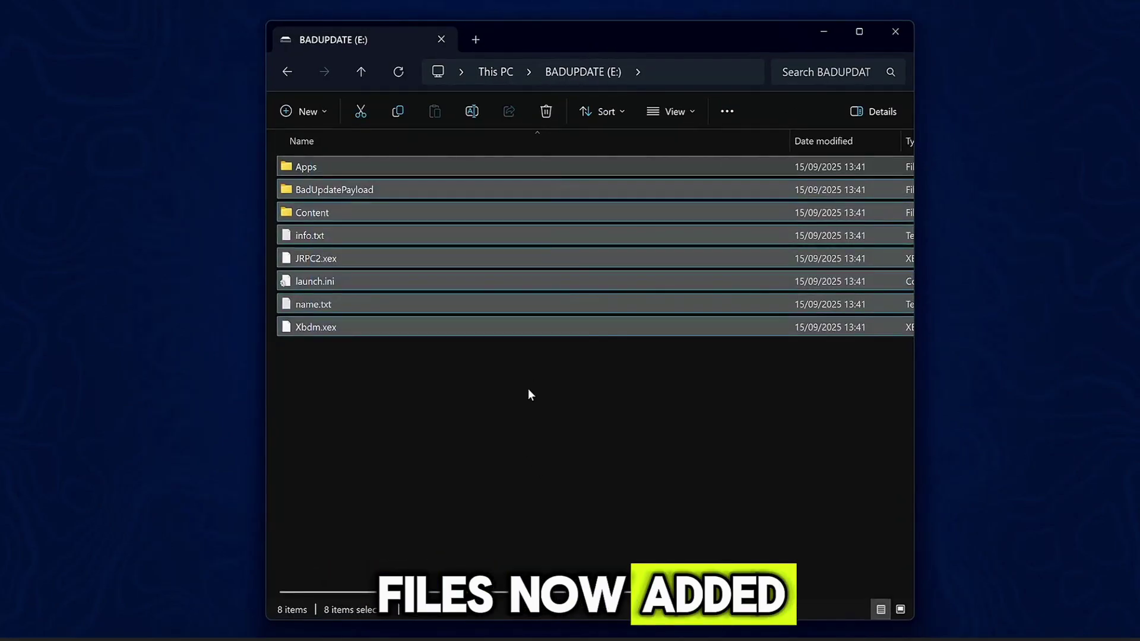
click(529, 409)
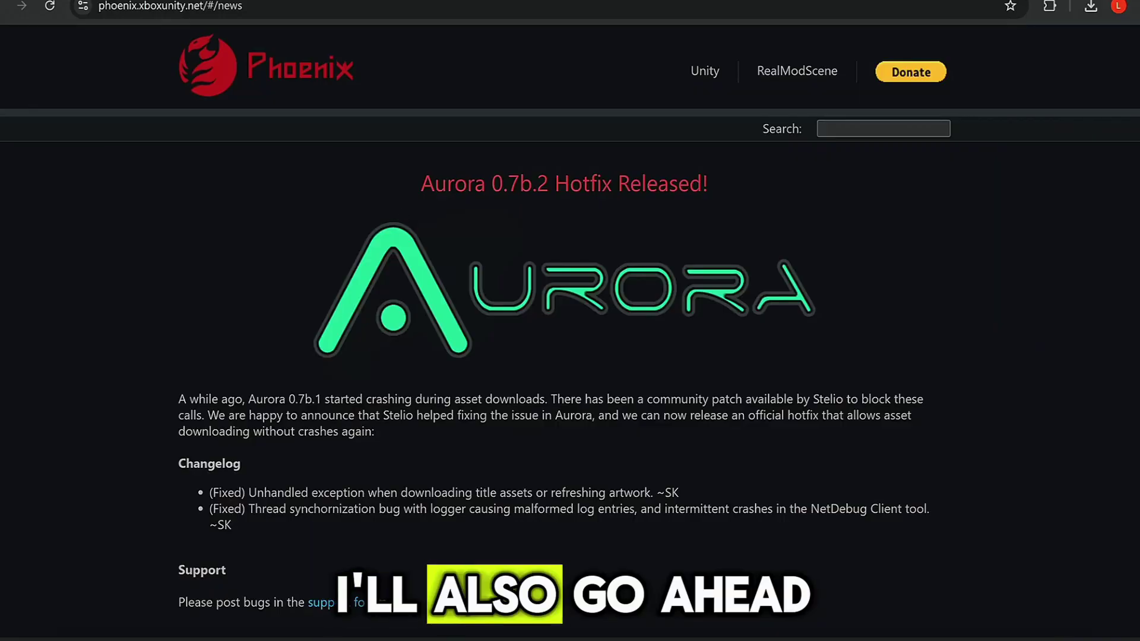
Review the Aurora 0.7b.2 release page and arrange its opened release package archive beside the BADUPDATE (E:) window
scroll(150, 347, down, 8)
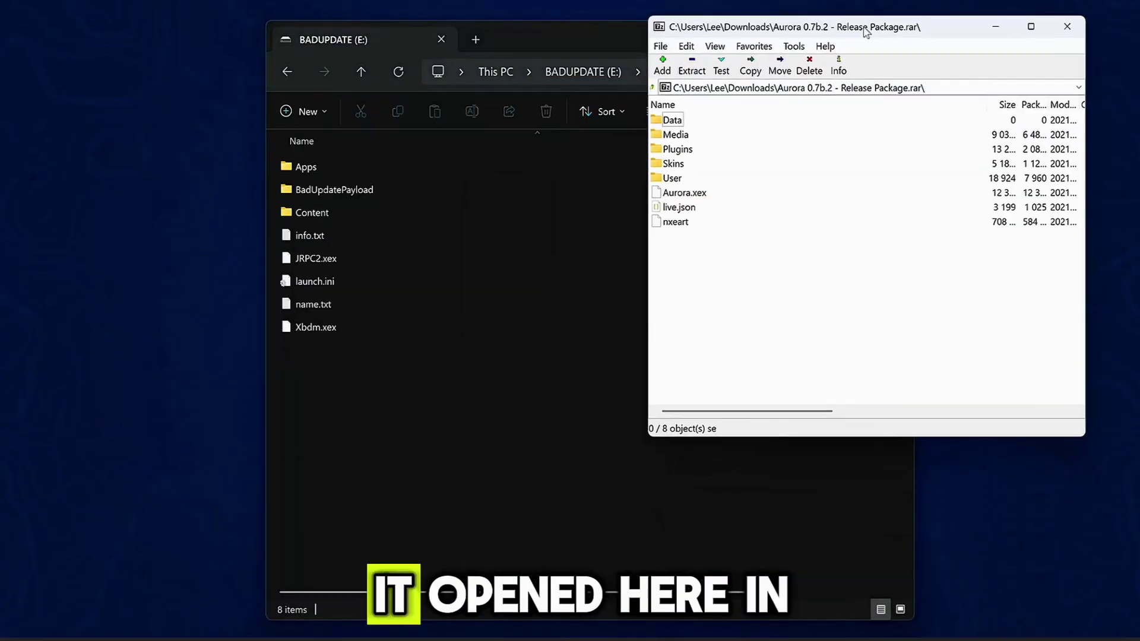
drag(865, 33, 866, 40)
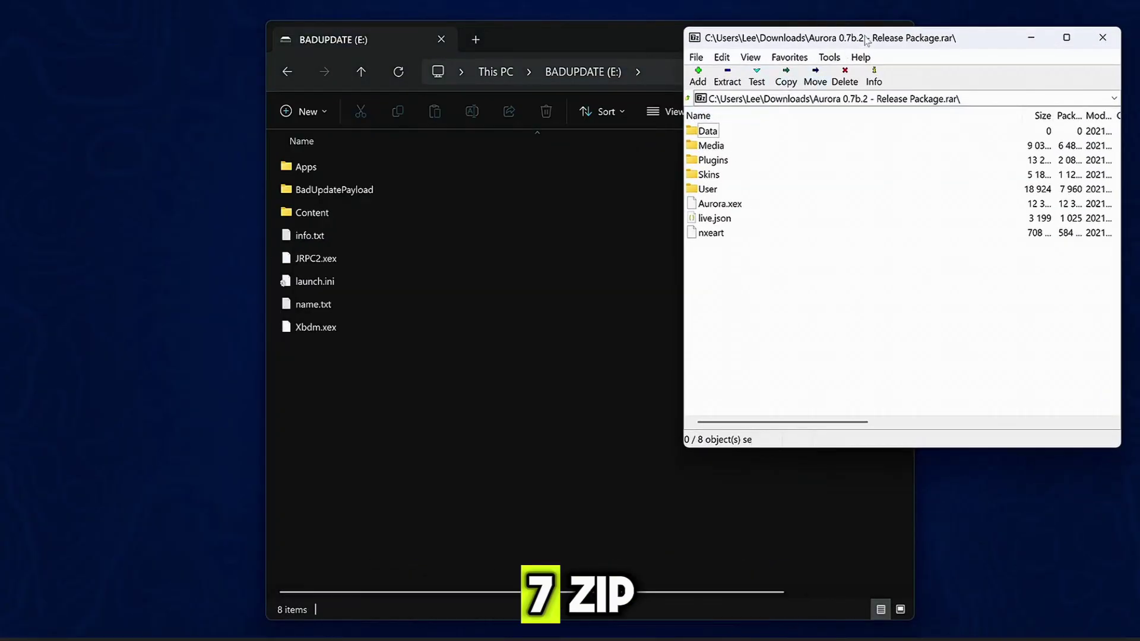
drag(527, 31, 522, 29)
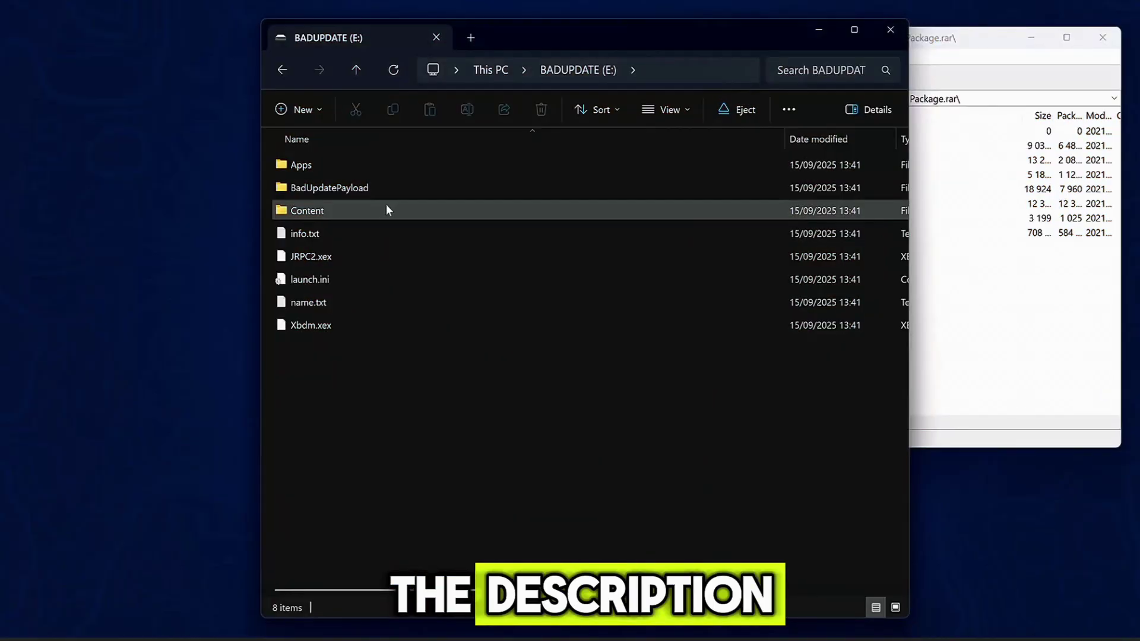
Create a folder named Homebrew in the root of the BADUPDATE (E:) drive
right_click(340, 380)
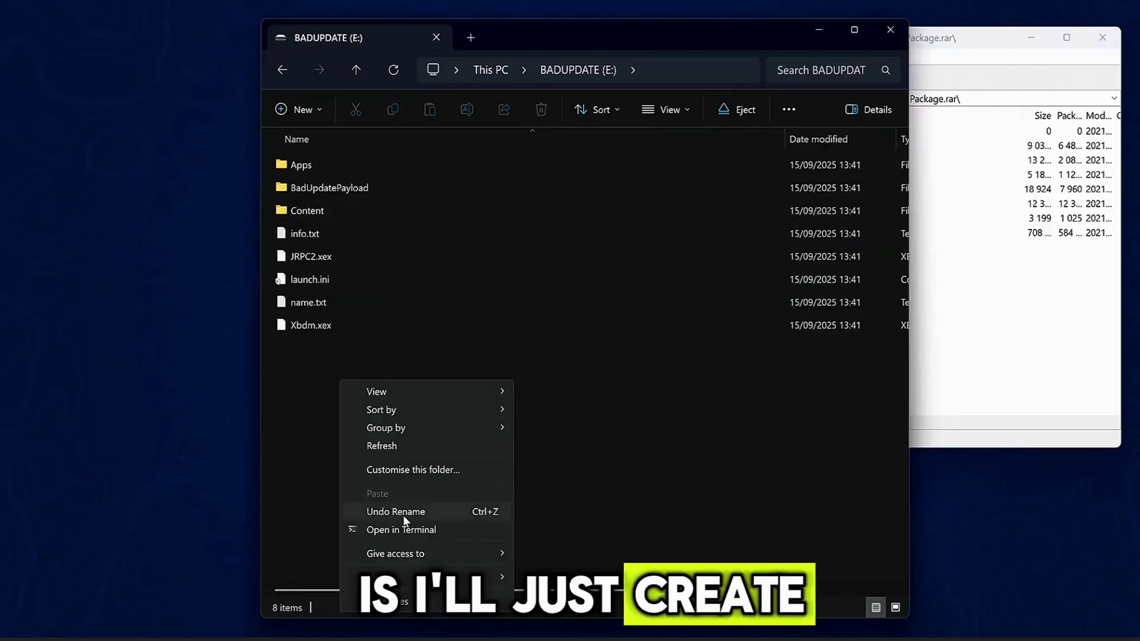
mouse_move(392, 577)
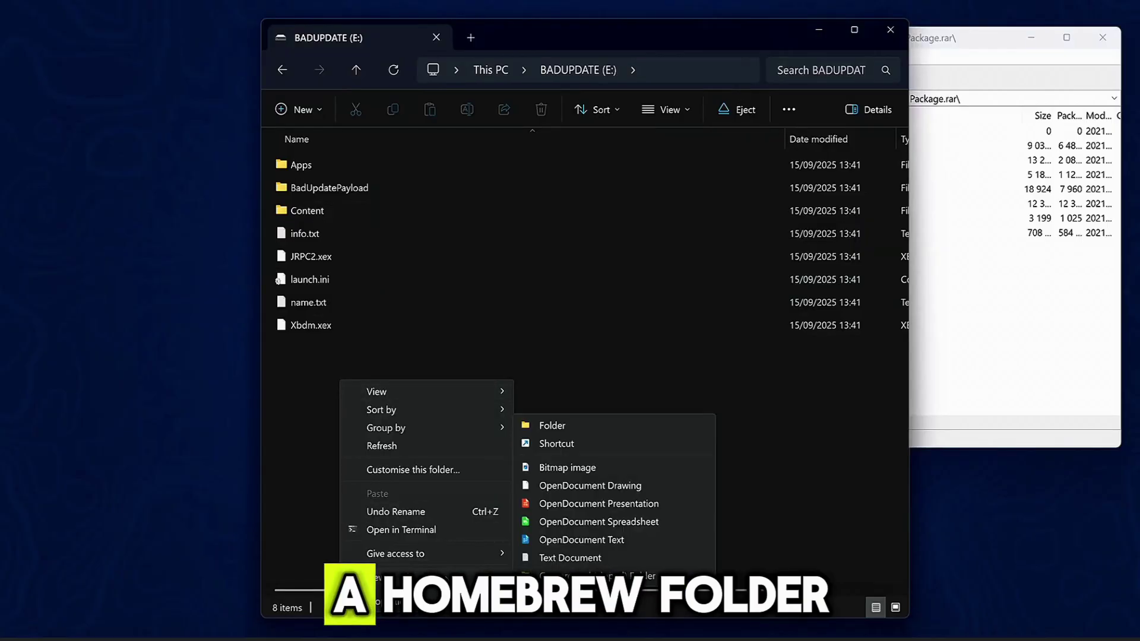
click(573, 424)
text(H)
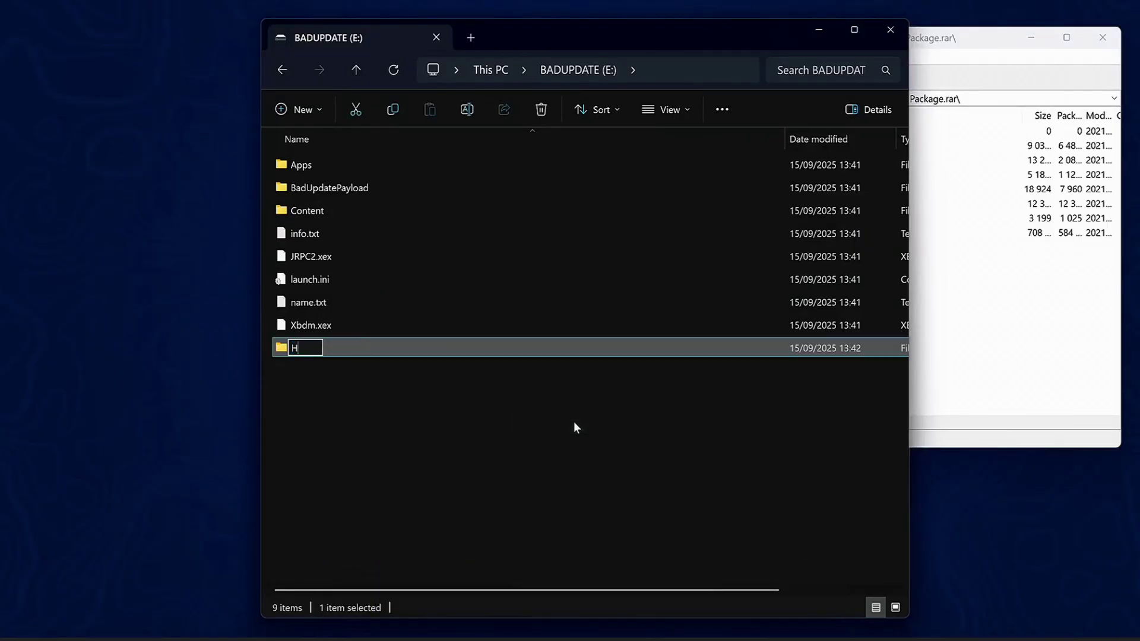
text(omebrew)
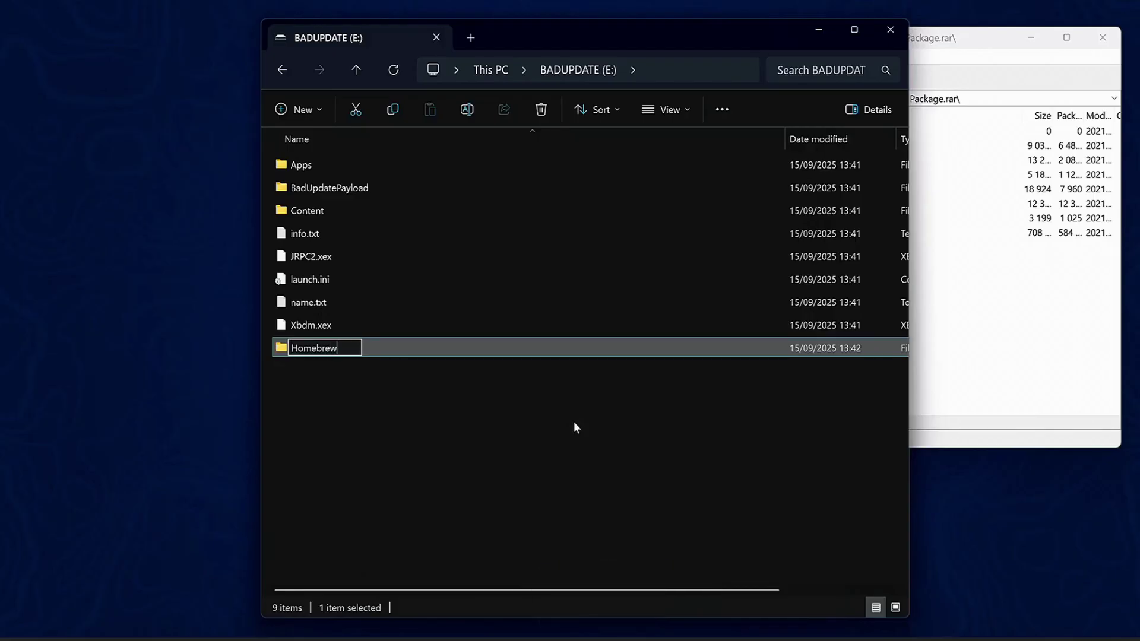
key(Return)
Copy all files and folders from the Aurora 0.7b.2 release package archive into the Homebrew folder
double_click(494, 347)
click(873, 277)
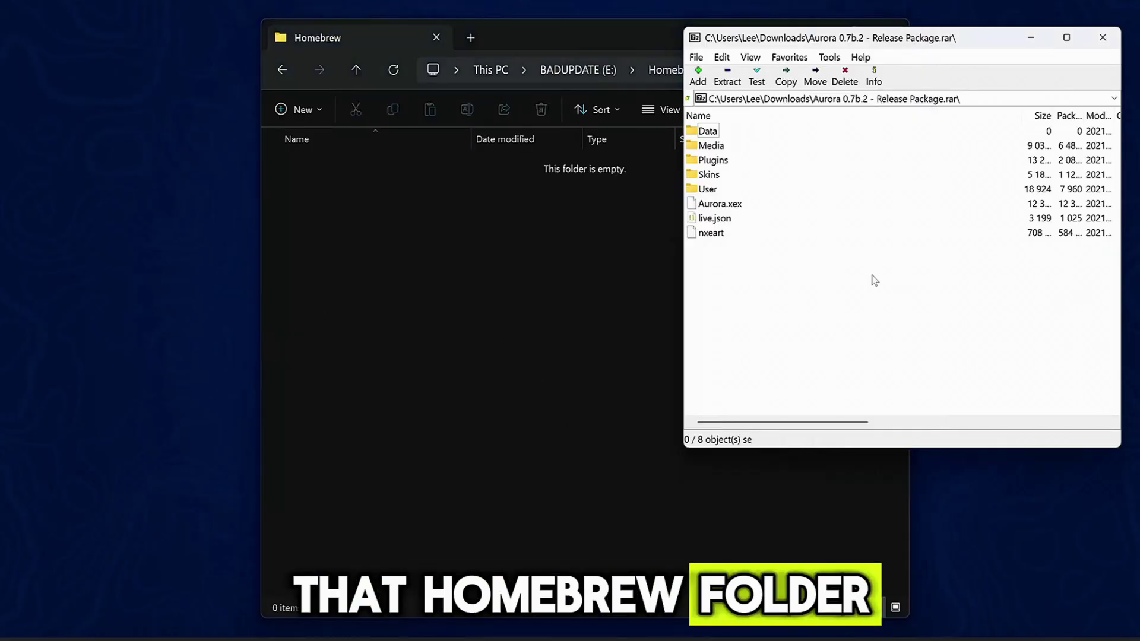
click(720, 203)
key(ctrl+a)
click(544, 187)
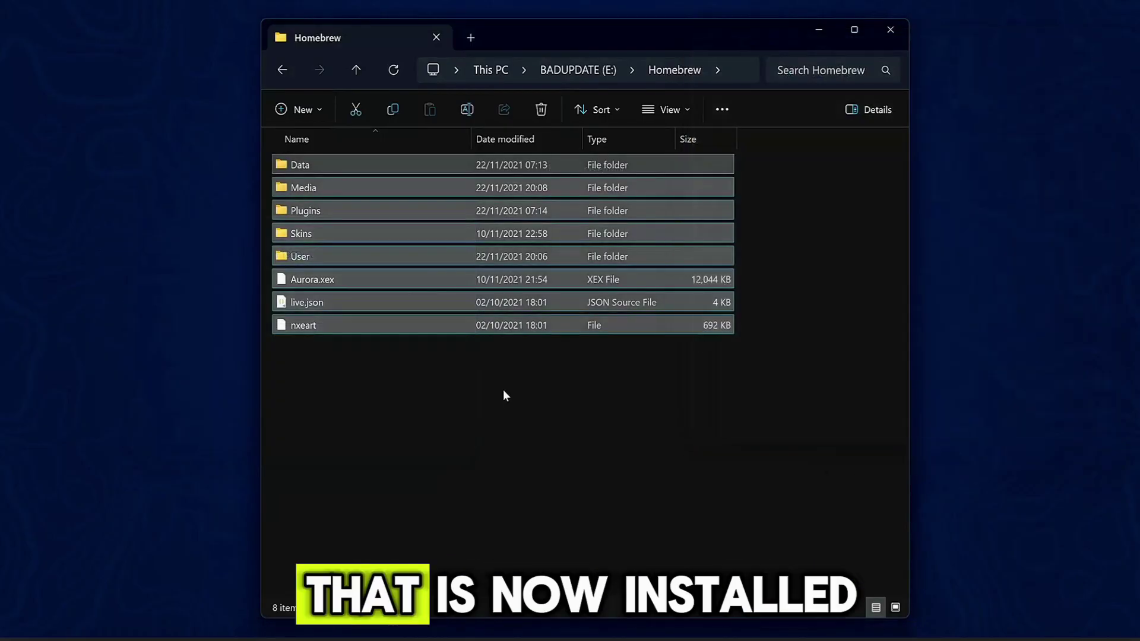
click(504, 395)
Copy the full file path of Aurora.xex in the Homebrew folder
click(398, 279)
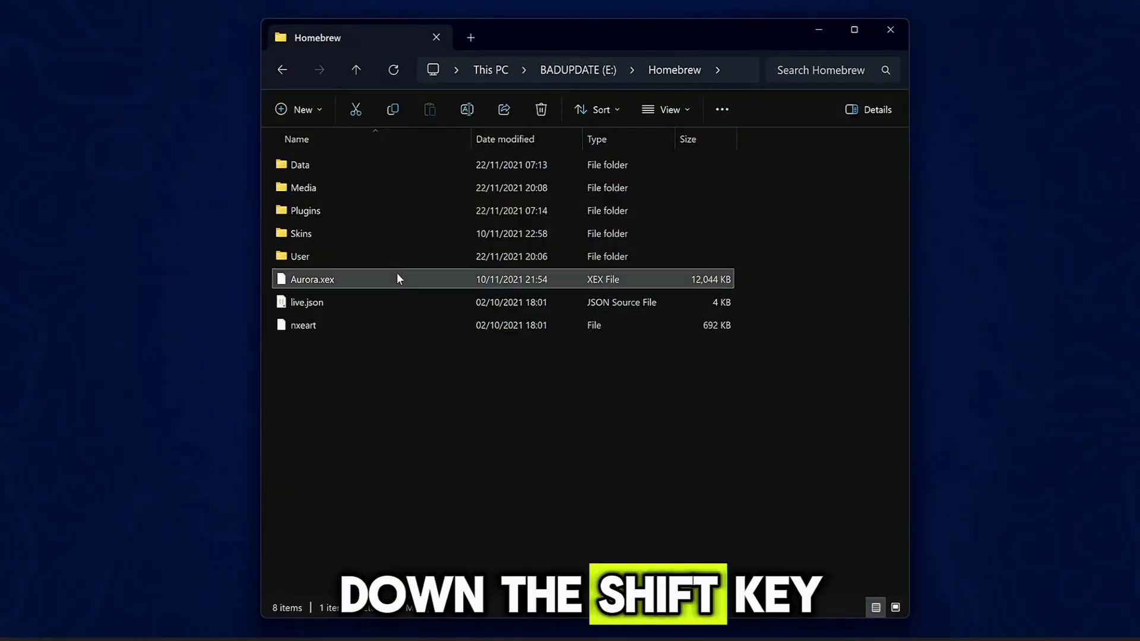
shift+right_click(392, 273)
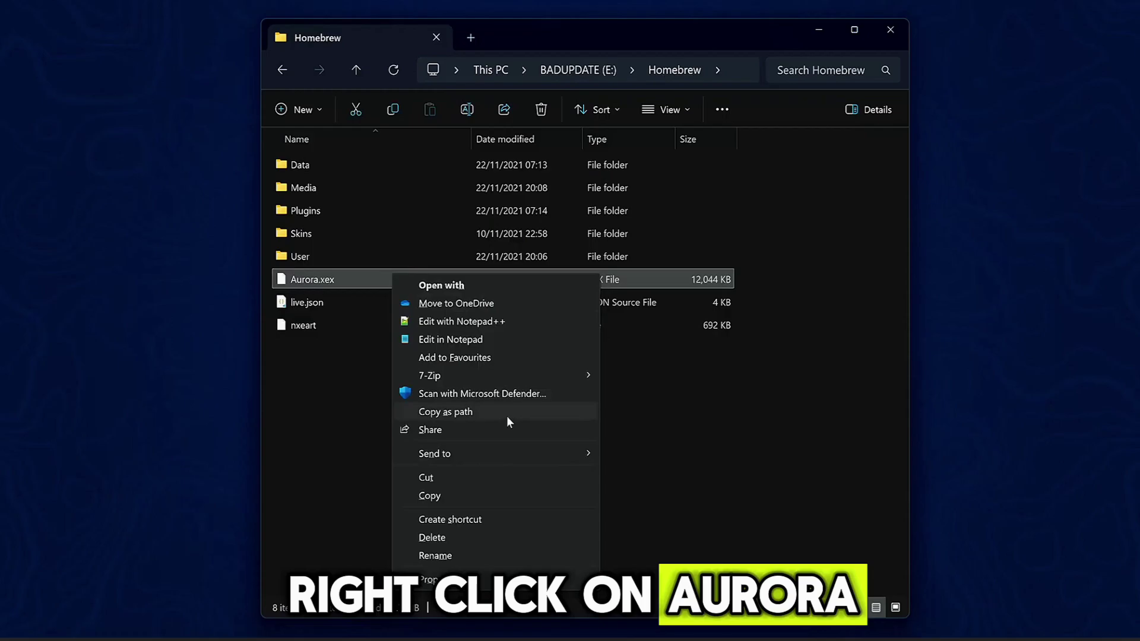
click(483, 412)
Return to the root of the BADUPDATE (E:) drive and open launch.ini for editing
key(alt+Left)
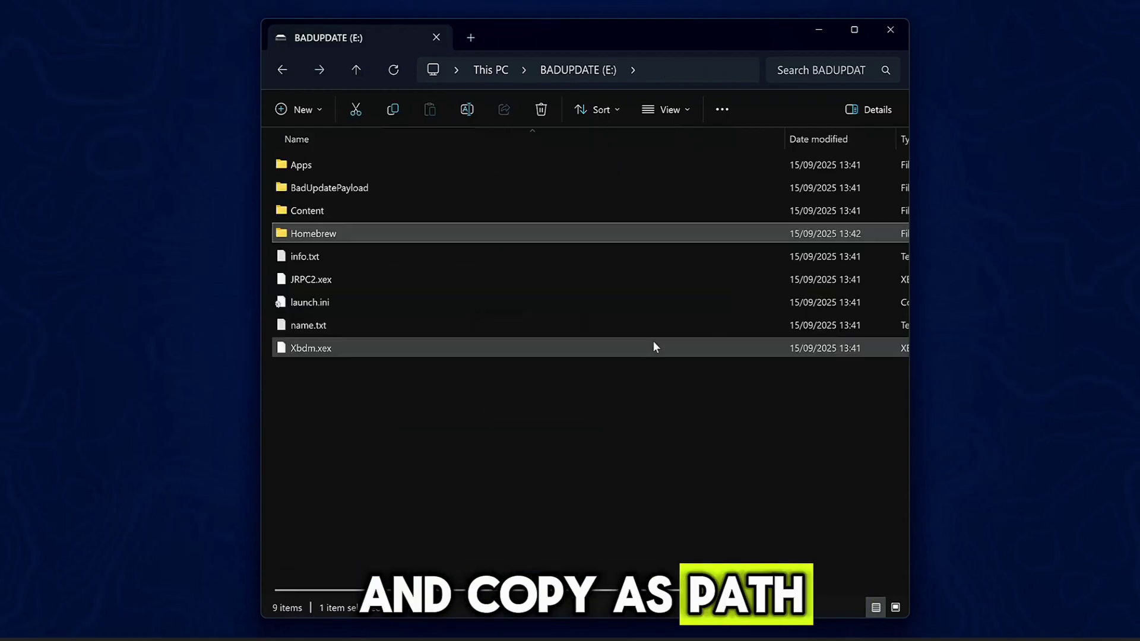
click(329, 301)
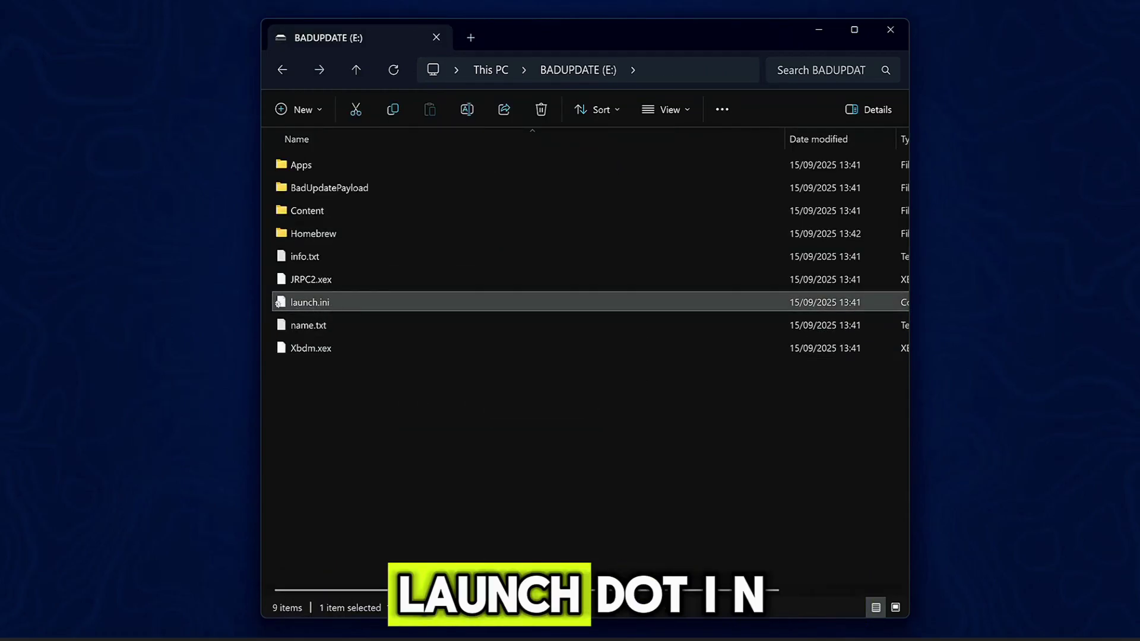
double_click(278, 303)
drag(799, 18, 672, 6)
Set the Default entry in launch.ini to the copied path "E:\Homebrew\Aurora.xex"
scroll(635, 333, down, 2)
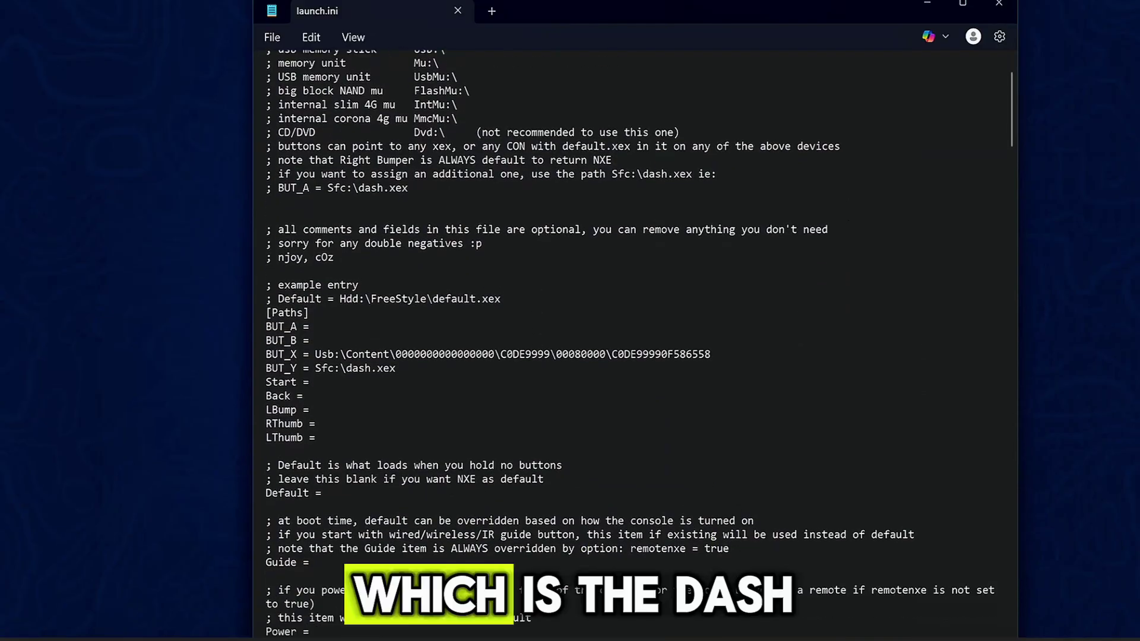
scroll(635, 332, down, 4)
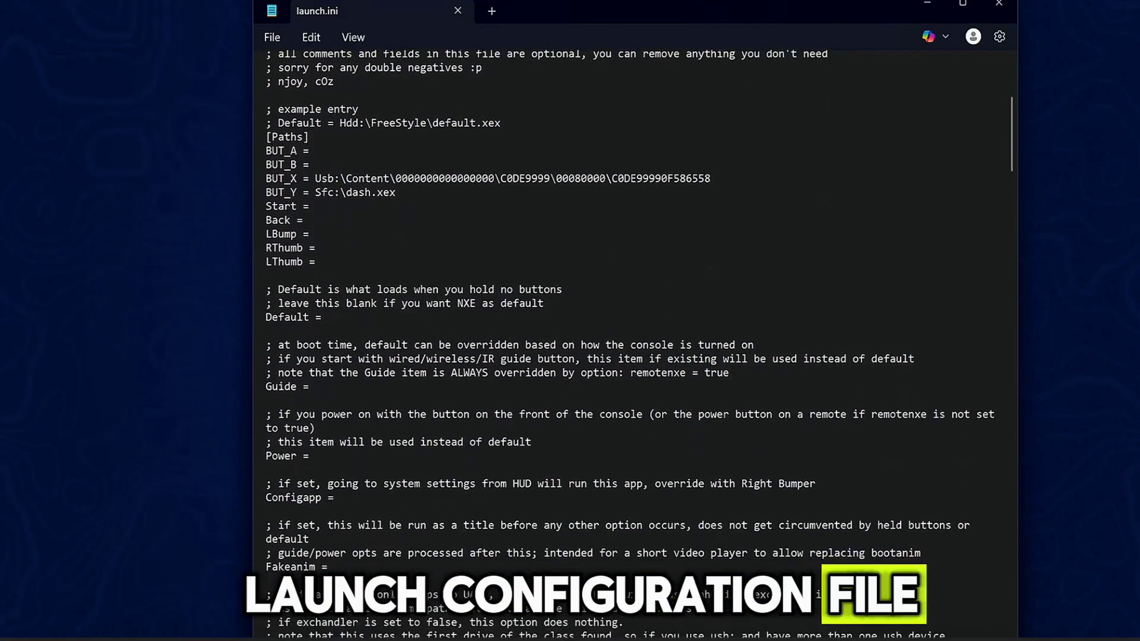
scroll(635, 333, down, 4)
scroll(635, 333, up, 4)
click(327, 350)
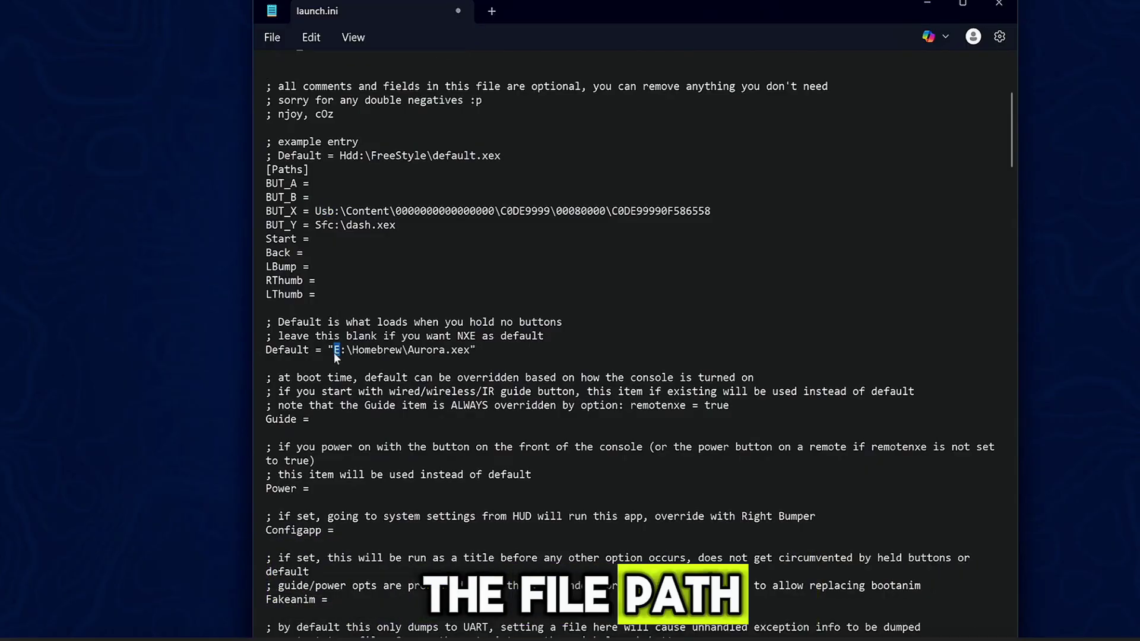
Change the Default entry in launch.ini to Usb:\Homebrew\Aurora.xex without double quotes, then save and close the file
text(Usb)
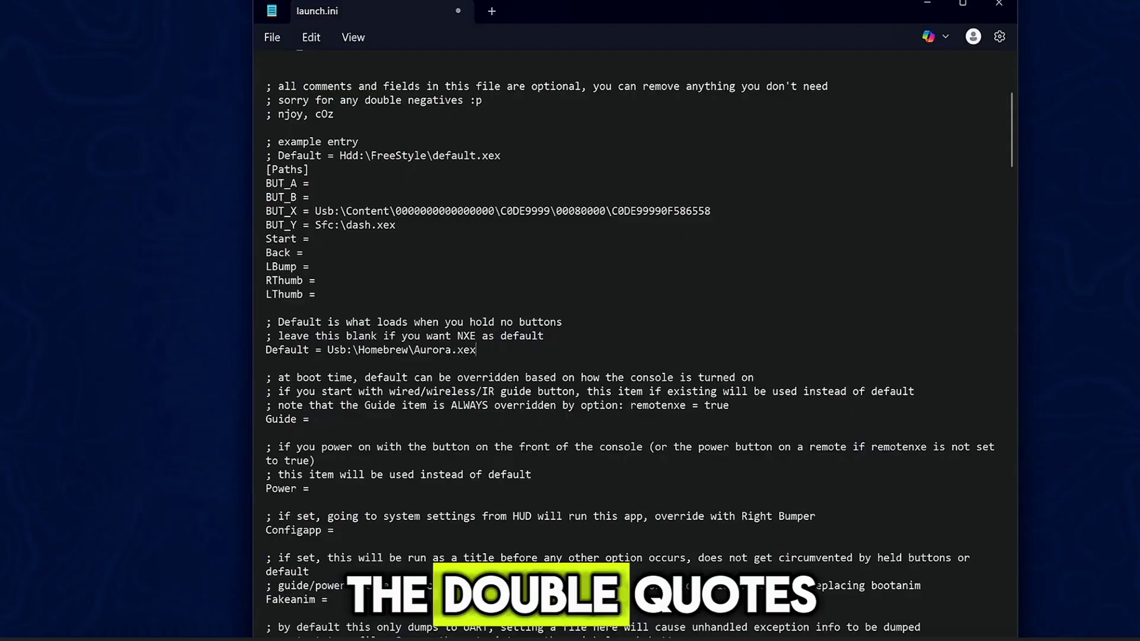
key(ctrl+s)
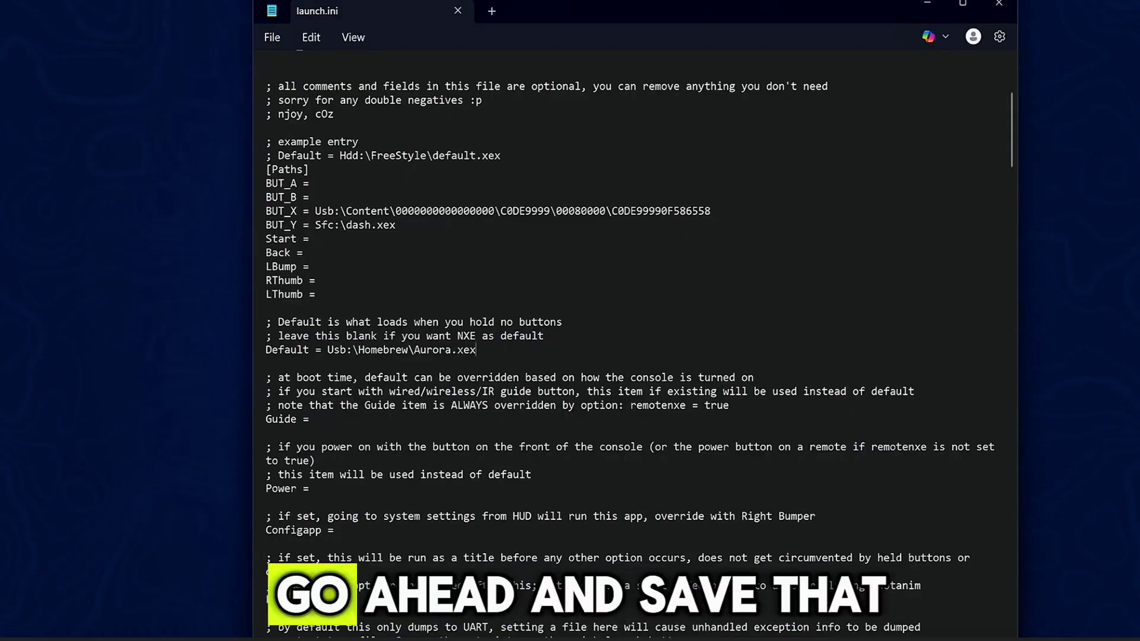
click(1000, 5)
drag(565, 442, 579, 168)
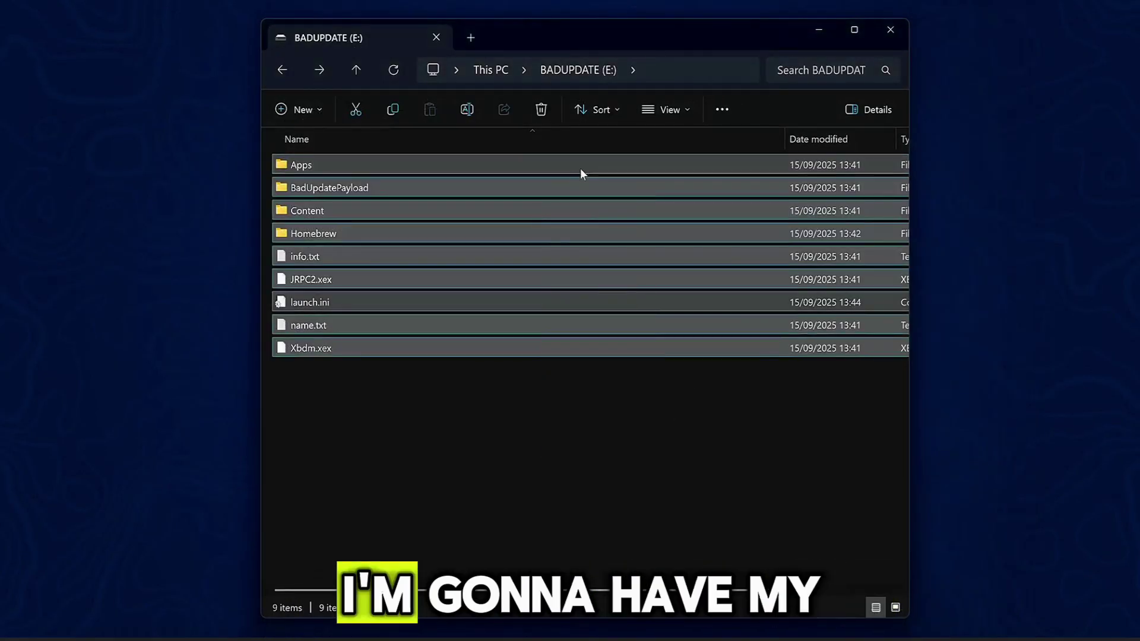
click(615, 379)
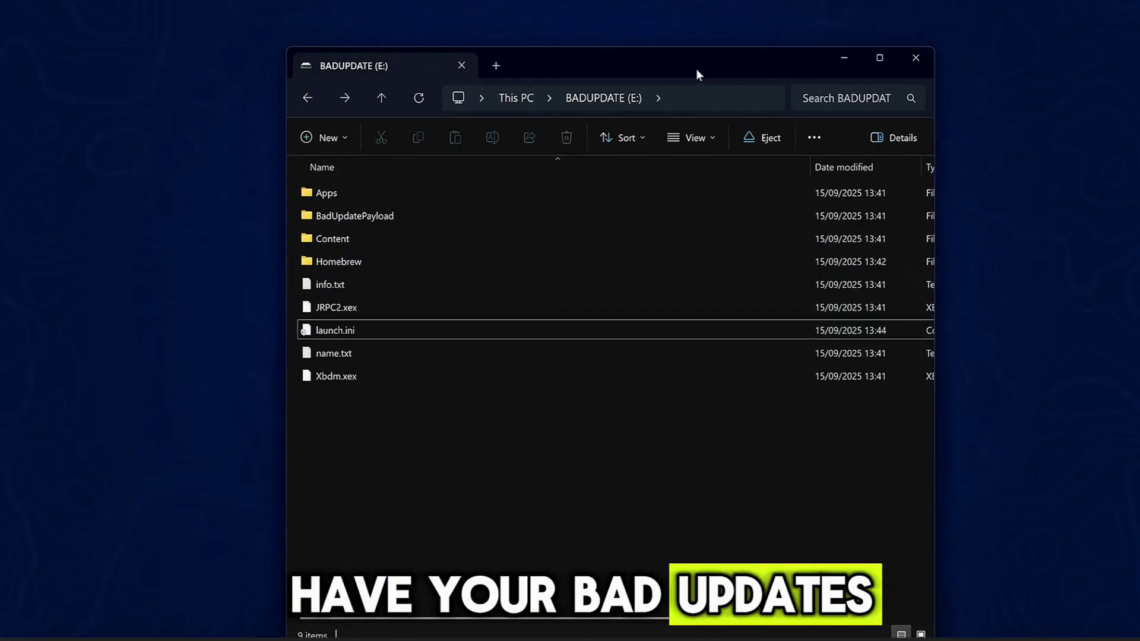
Open ABadAvatar-publicbeta1.0.zip from the desktop and arrange its window beside the BADUPDATE (E:) window
drag(692, 68, 692, 219)
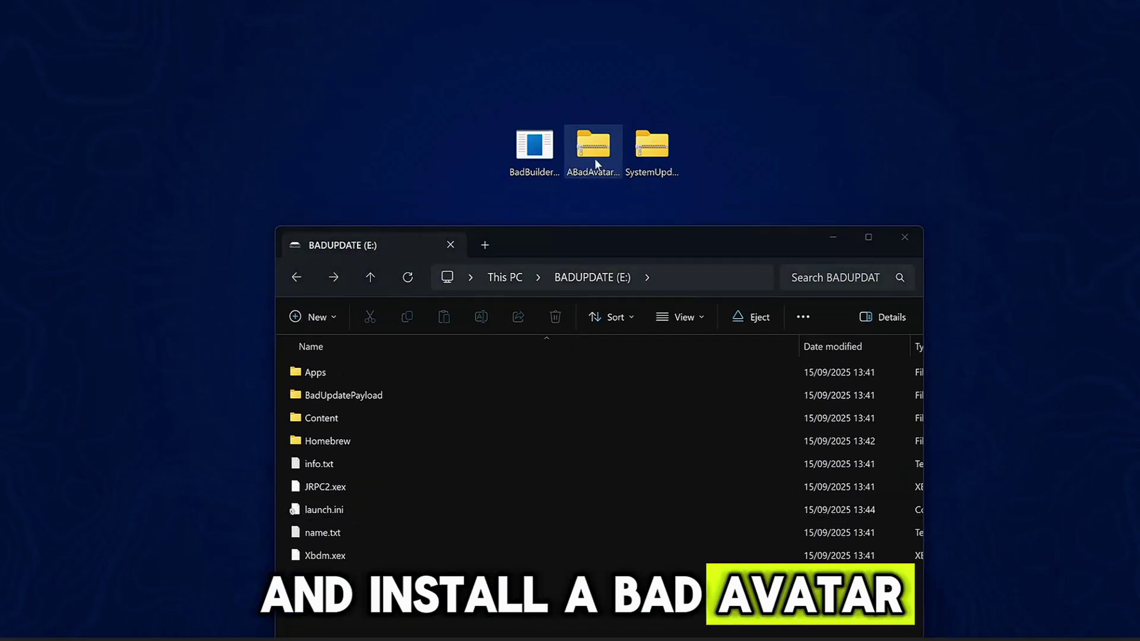
double_click(594, 159)
key(super+Right)
drag(531, 249, 357, 81)
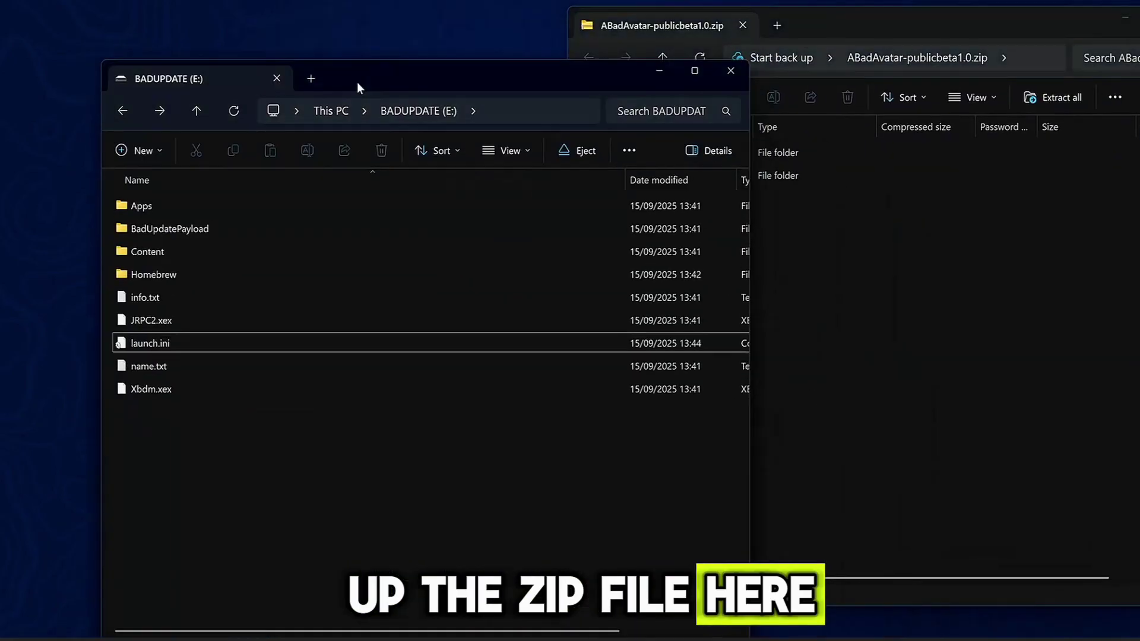
drag(827, 29, 834, 73)
Copy the BadUpdatePayload and Content folders from the ABadAvatar archive to the BADUPDATE (E:) root, replacing existing files, and close the archive
click(653, 196)
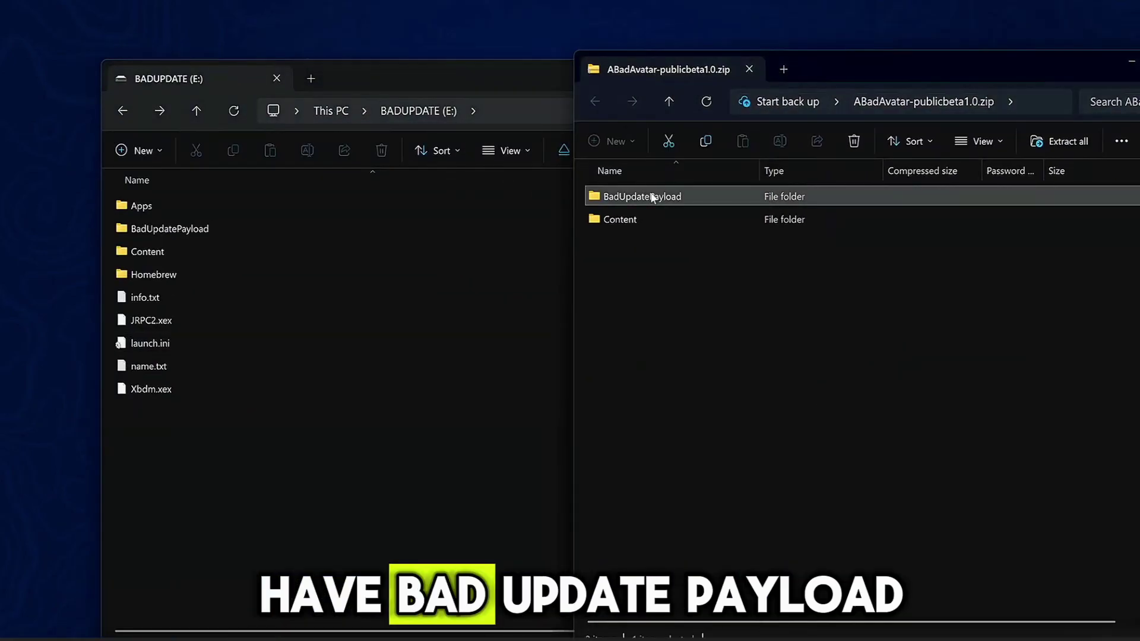
click(632, 221)
drag(646, 271, 256, 479)
drag(256, 480, 256, 479)
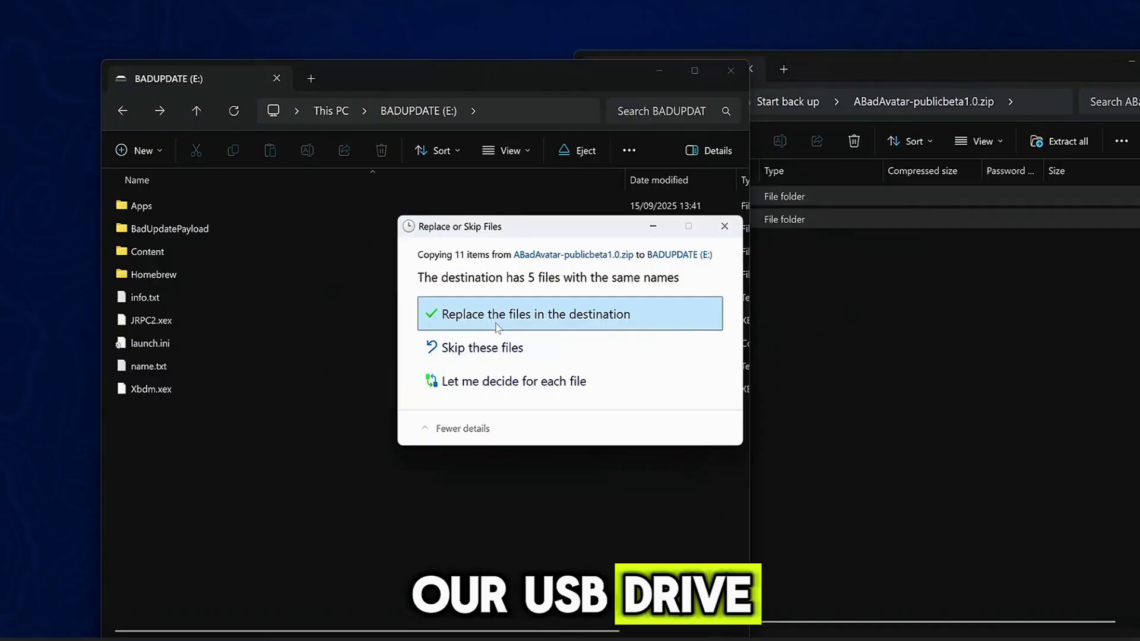
click(534, 313)
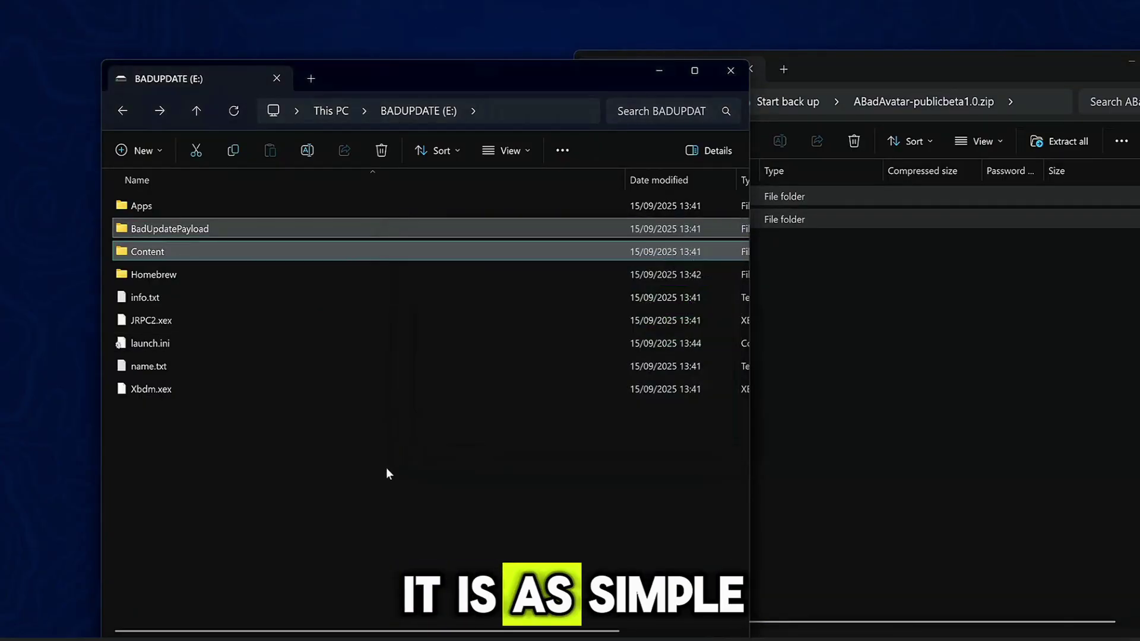
drag(1059, 63, 770, 96)
click(953, 101)
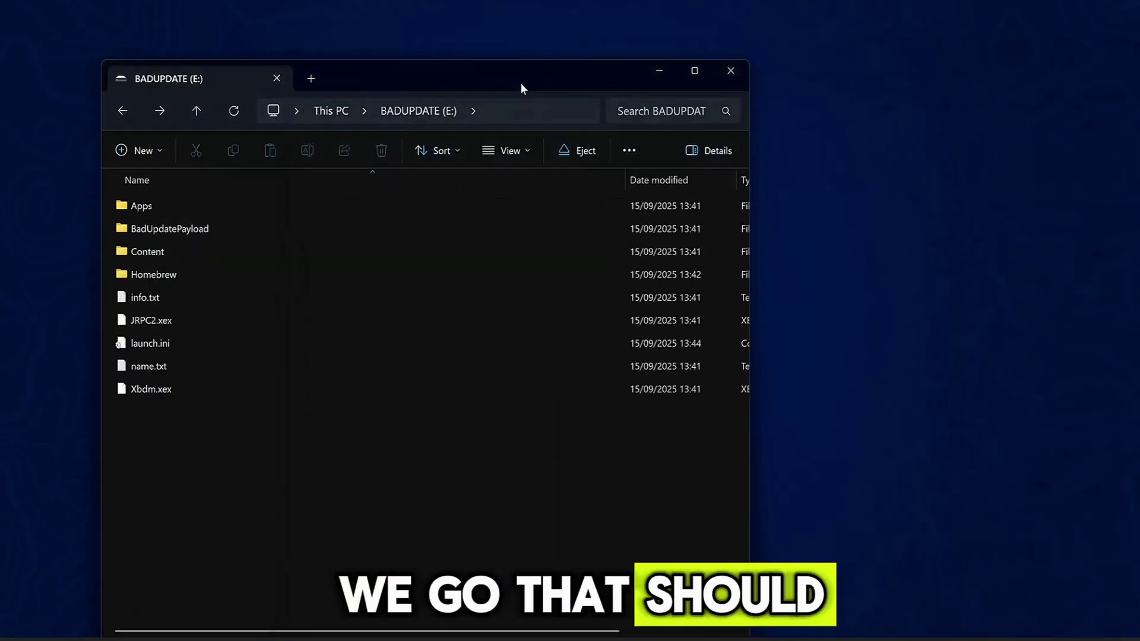
drag(513, 71, 657, 14)
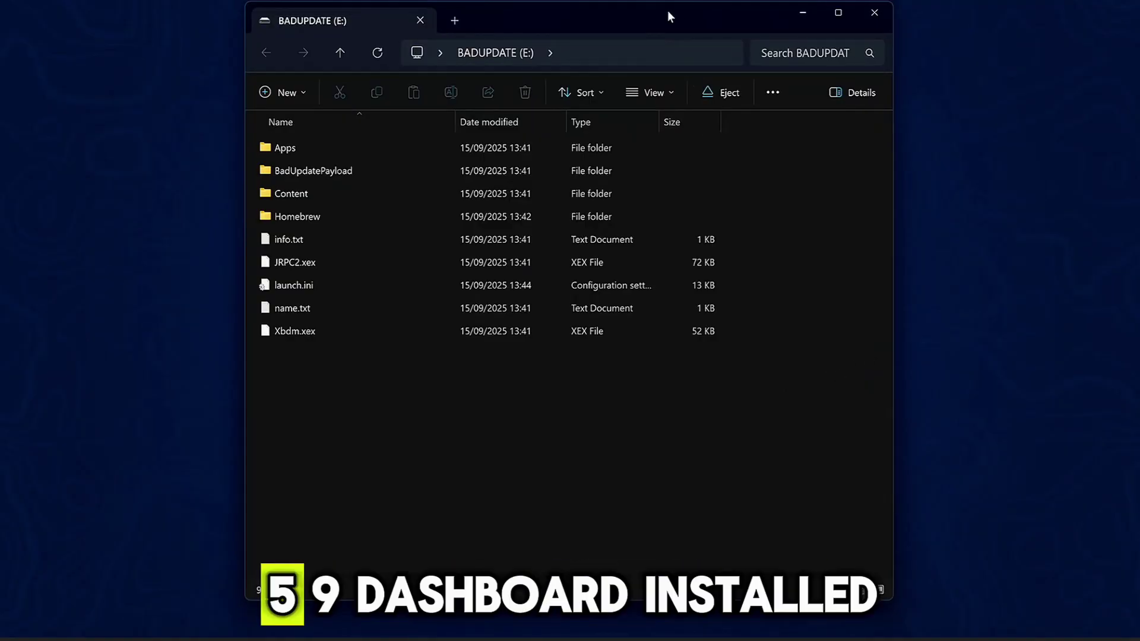
Copy the $SystemUpdate folder from SystemUpdate_17559_USB.zip to the root of BADUPDATE (E:) and close the archive
drag(667, 10, 668, 203)
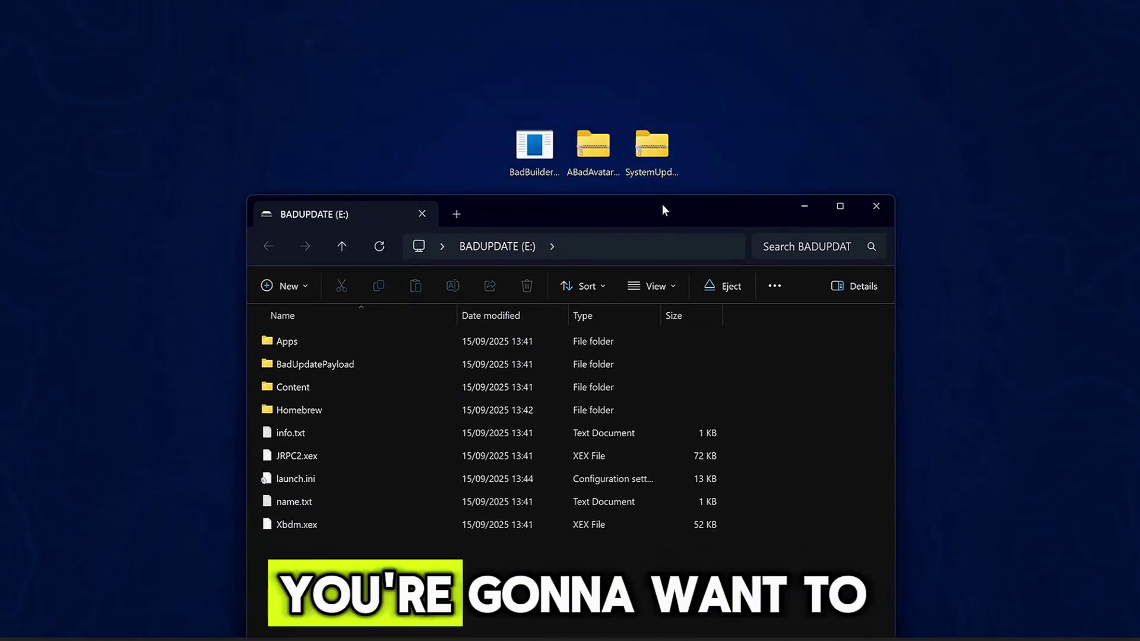
click(656, 158)
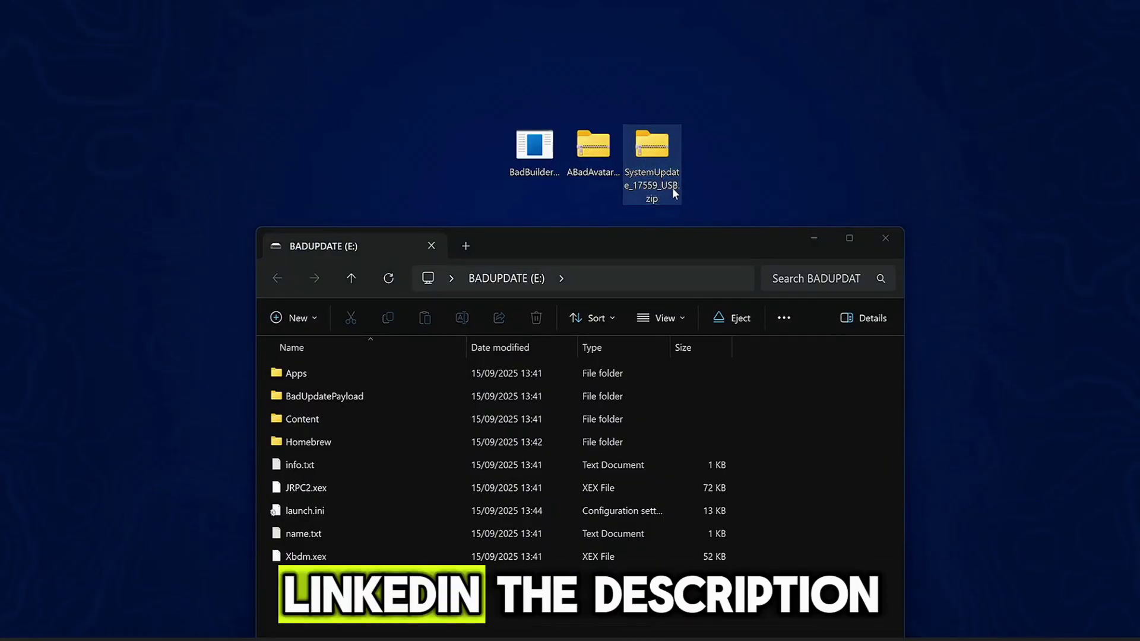
double_click(651, 159)
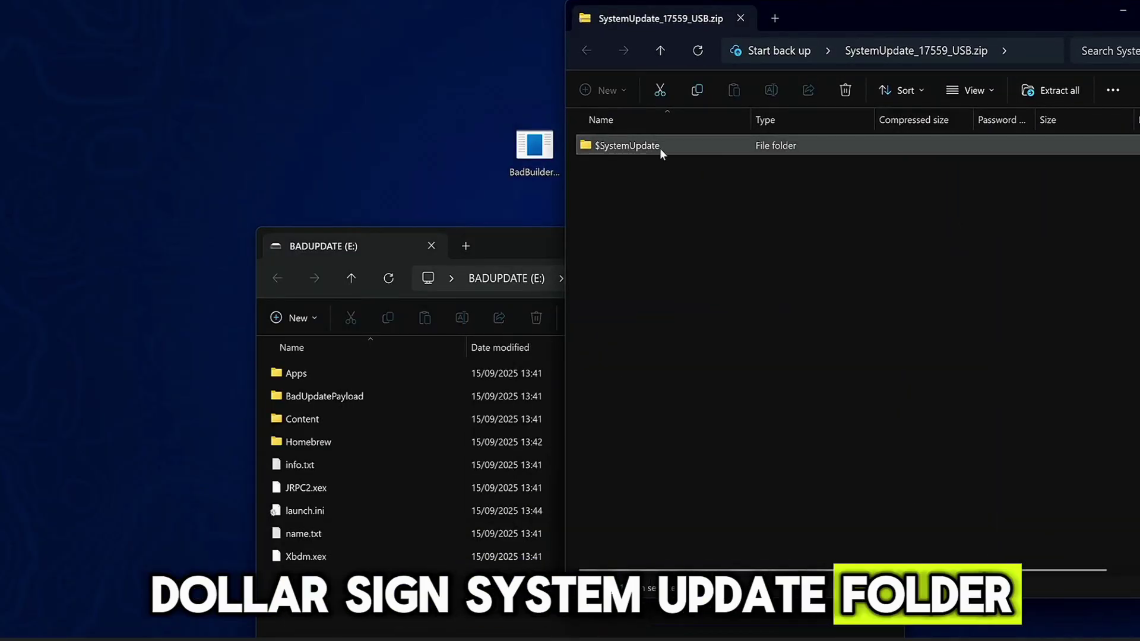
drag(665, 153, 522, 474)
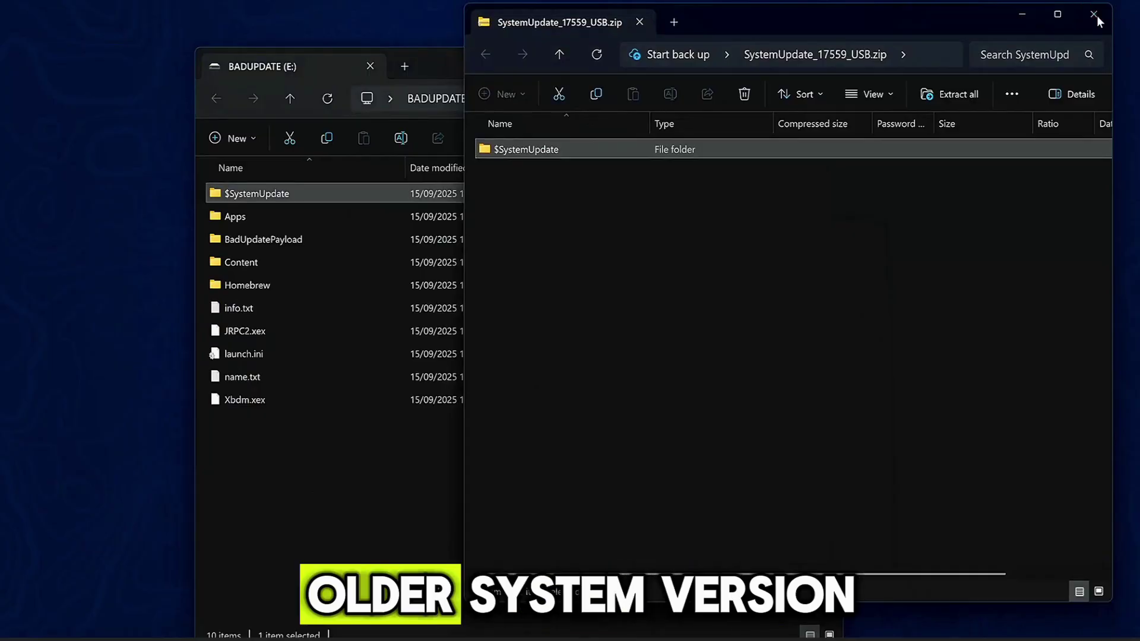
click(1105, 16)
drag(535, 73, 557, 25)
click(702, 209)
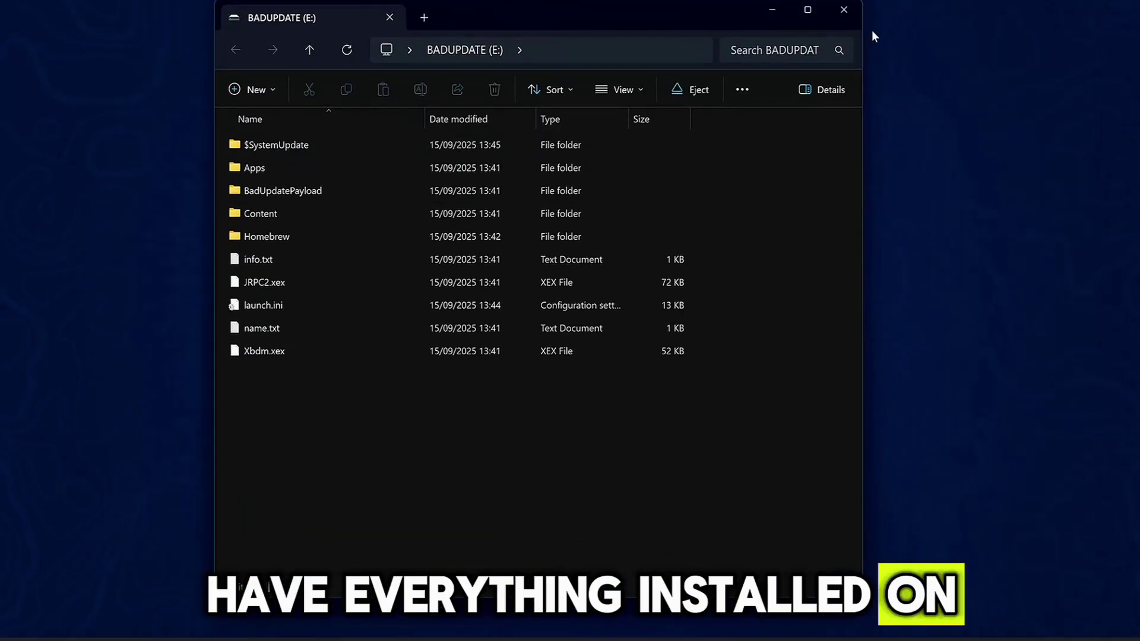
Close the BADUPDATE (E:) window and safely eject the USB drive
click(843, 10)
click(1013, 631)
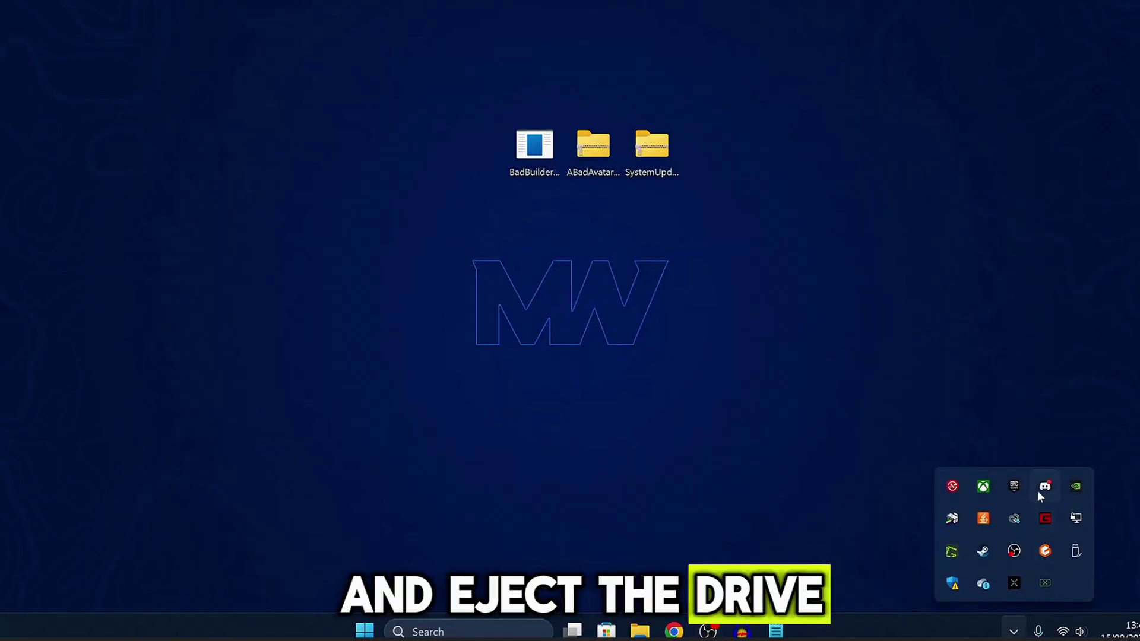
click(1075, 551)
click(1066, 591)
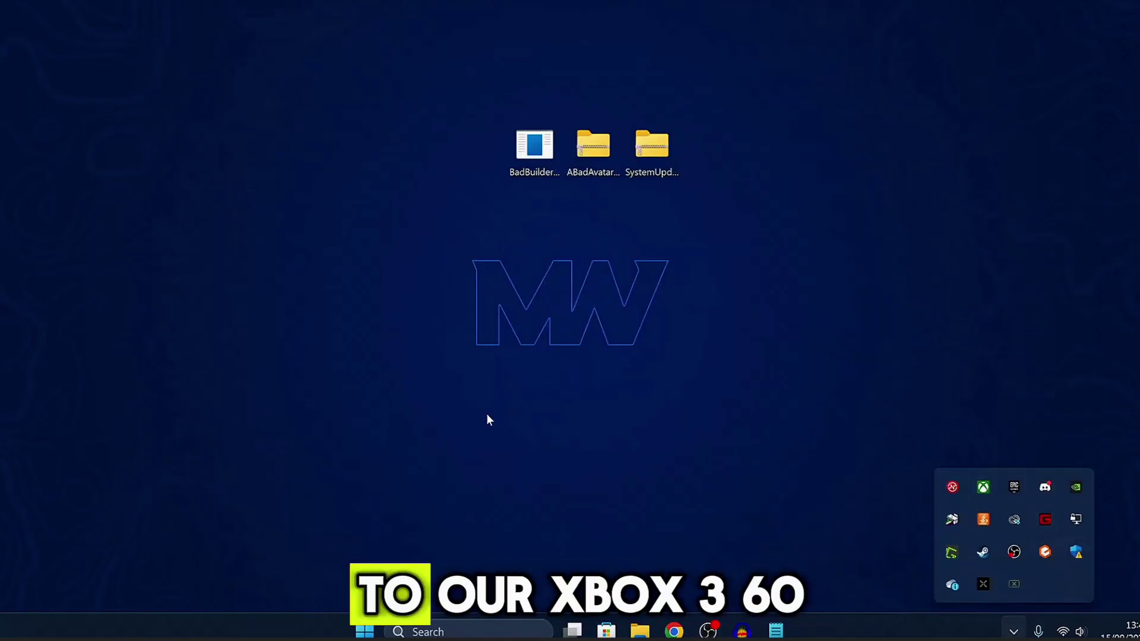
click(486, 413)
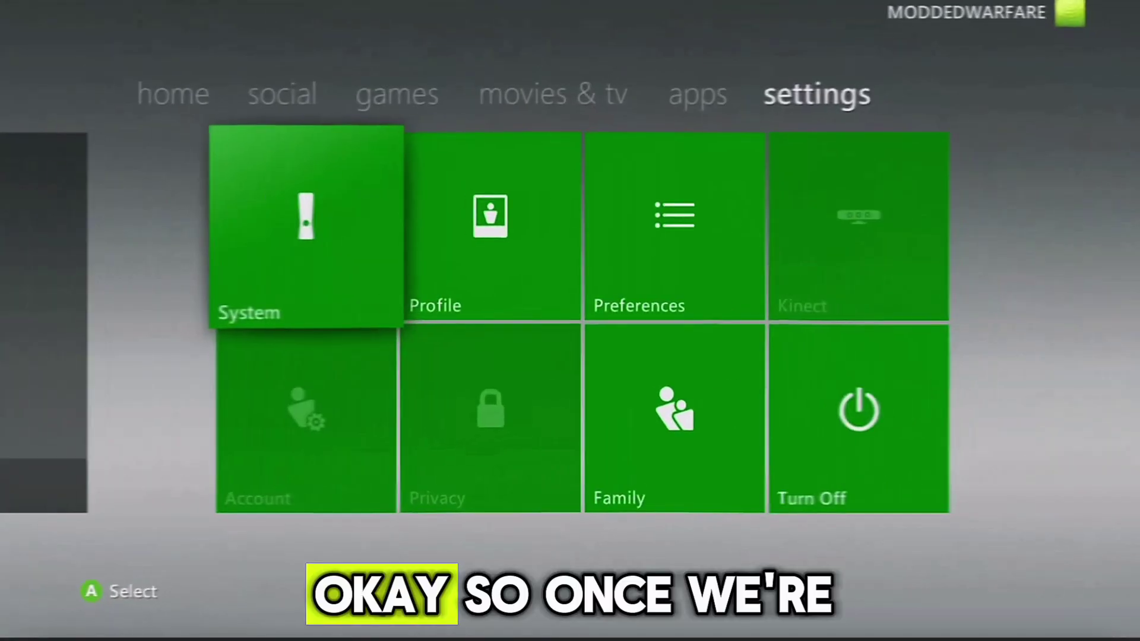
key(Left)
key(Left)
key(Left)
key(Left)
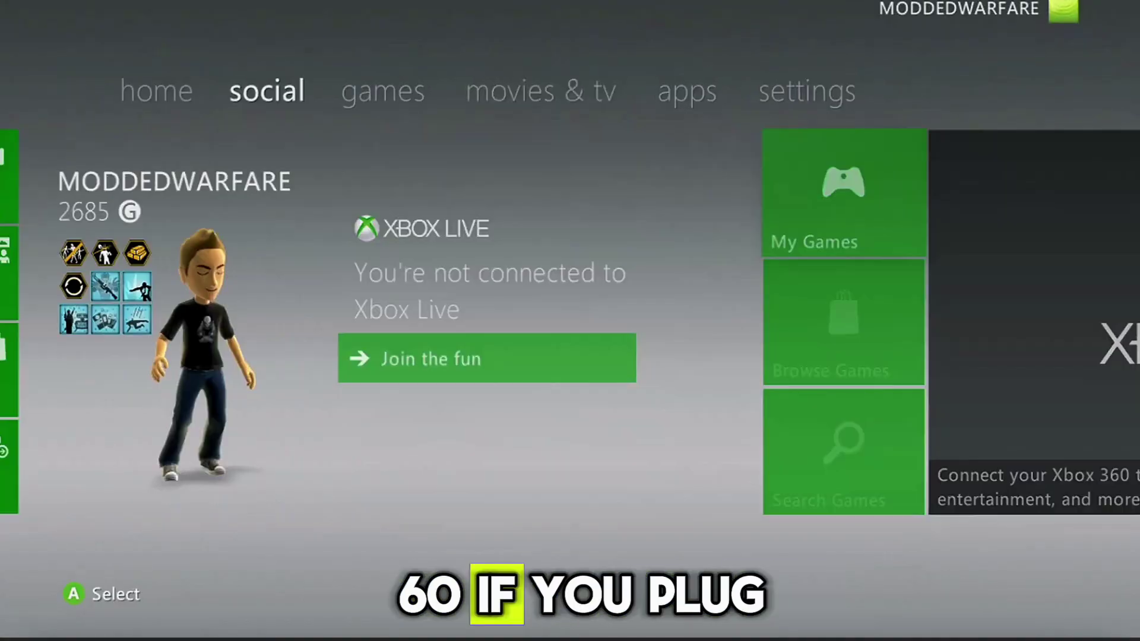
key(Left)
key(Left)
key(Right)
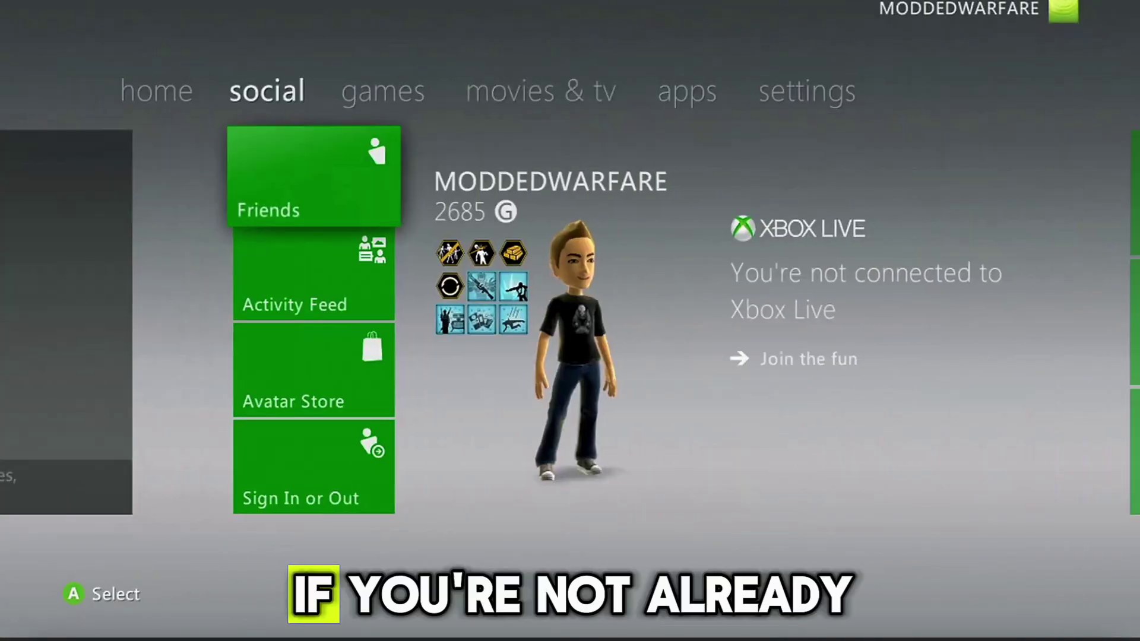
key(Down)
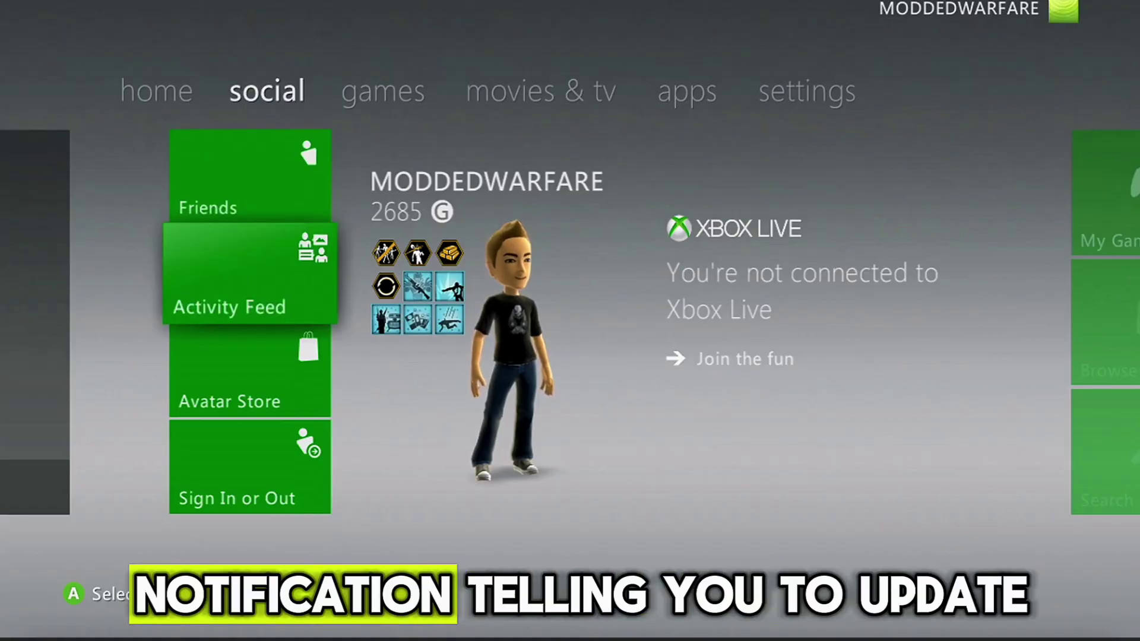
key(Down)
key(Up)
key(Up)
Open the Network Settings within the Xbox 360's System Settings
key(Right)
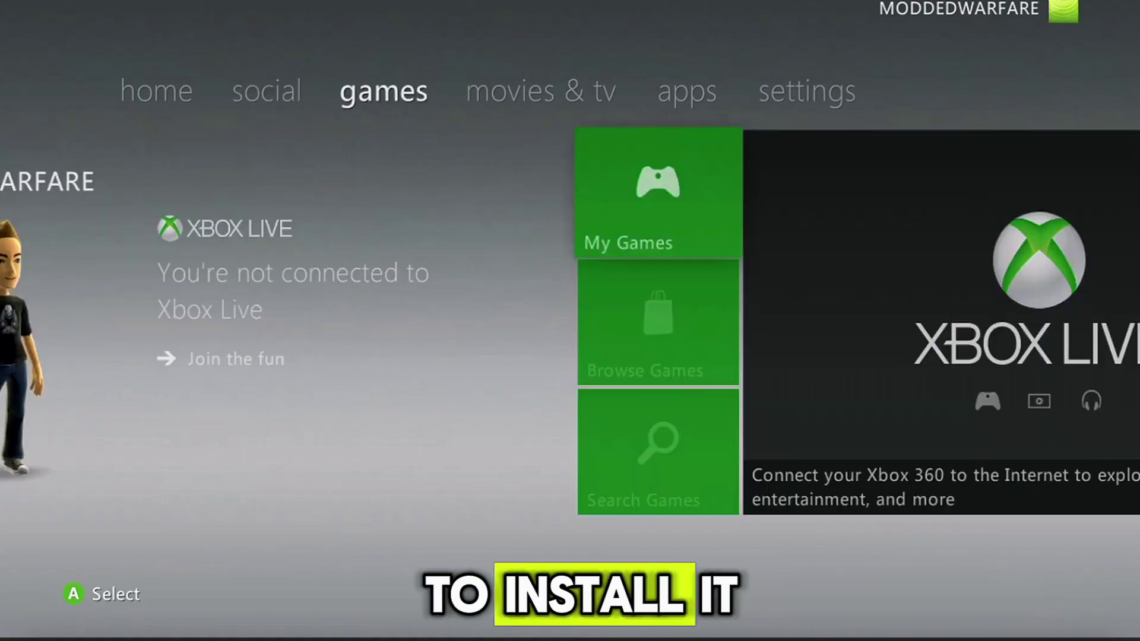
key(Right)
key(Right)
key(Right)
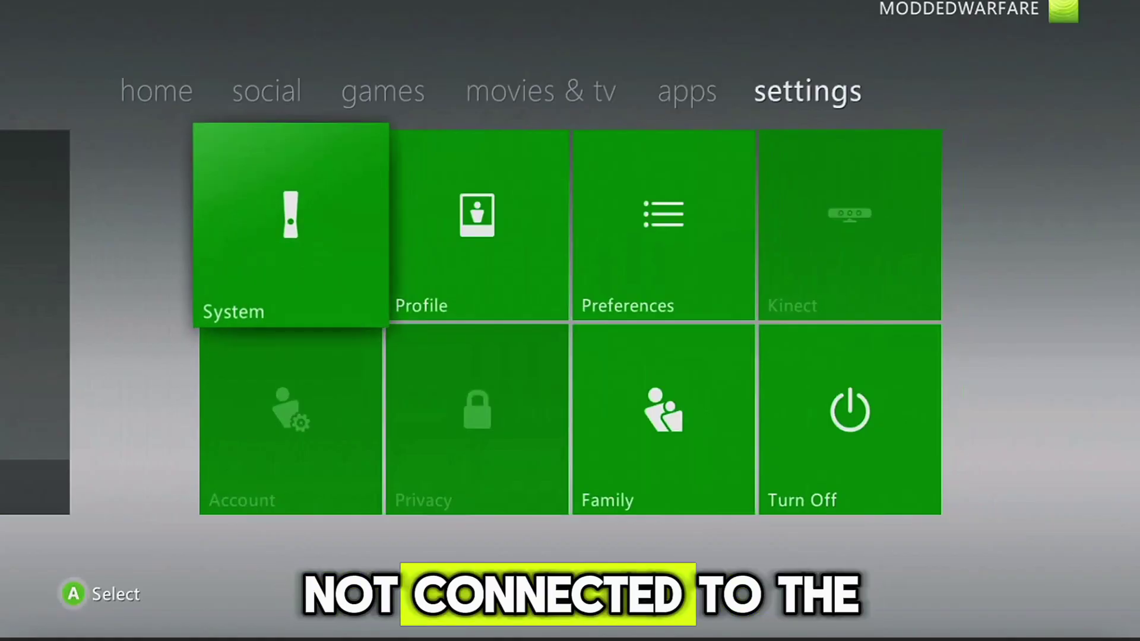
key(Return)
key(Down)
key(Down)
key(Down)
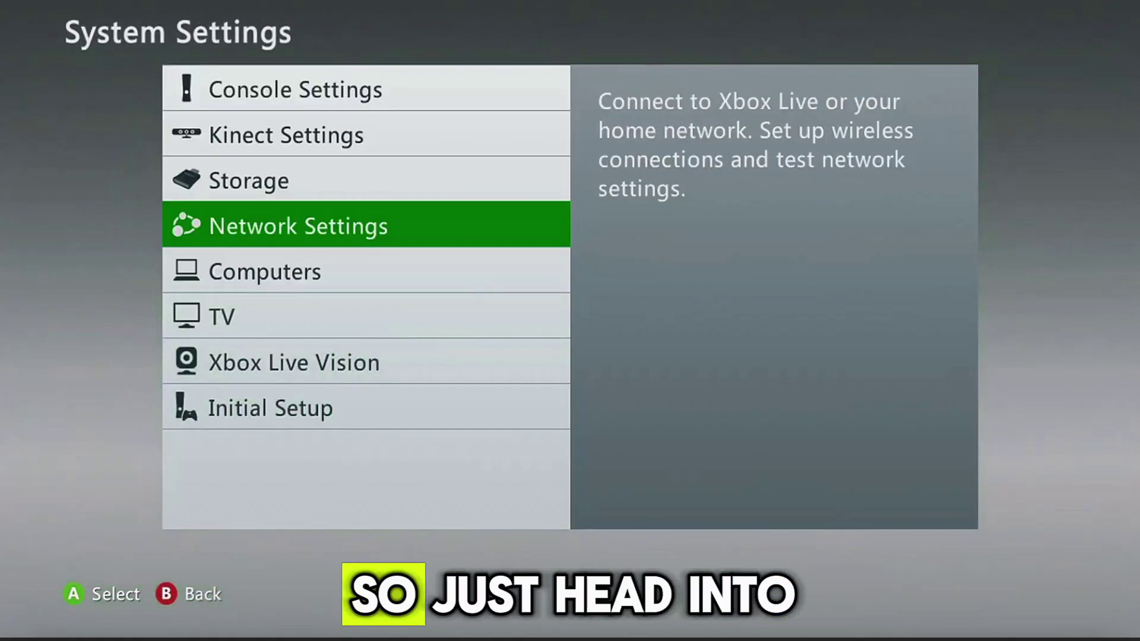
key(Return)
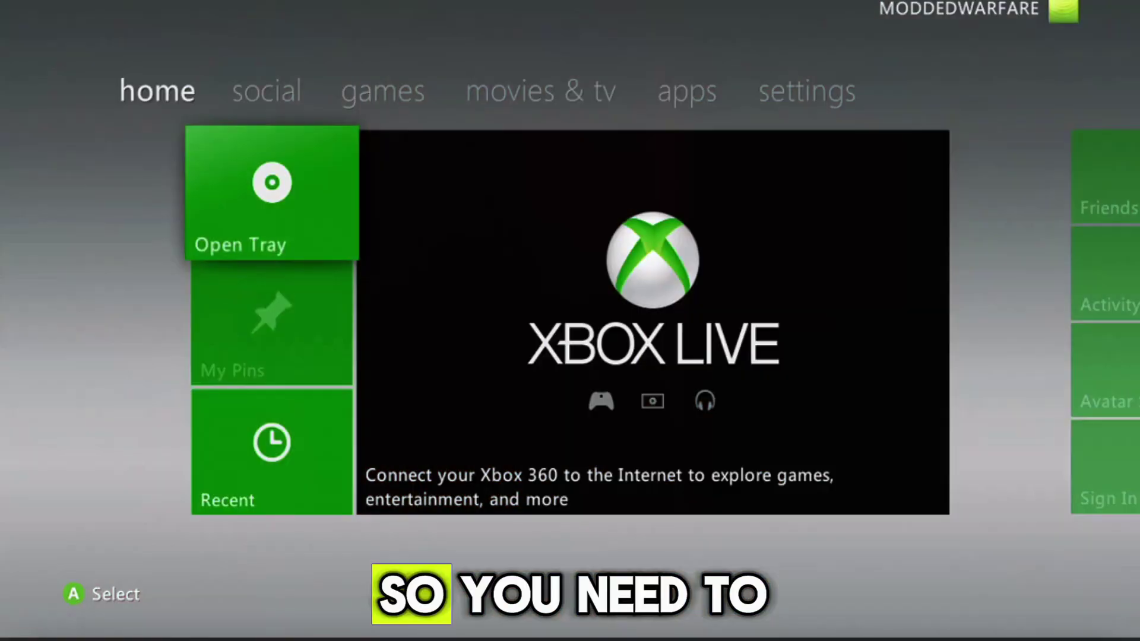
Open the signed-in user's Profile settings in the Xbox Guide
key(Right)
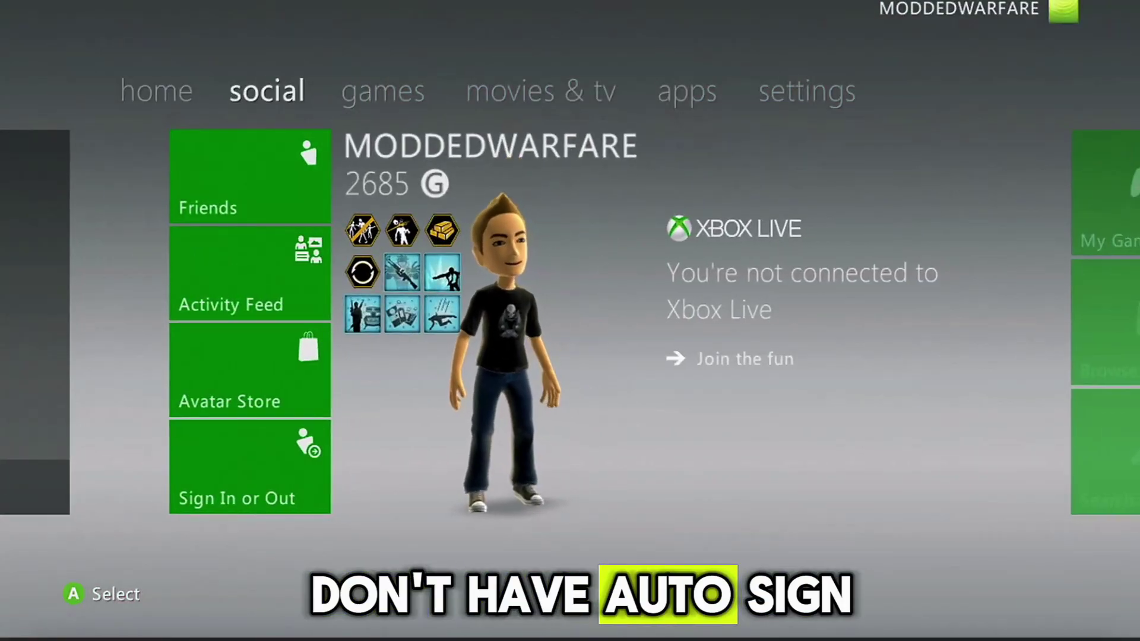
key(Left)
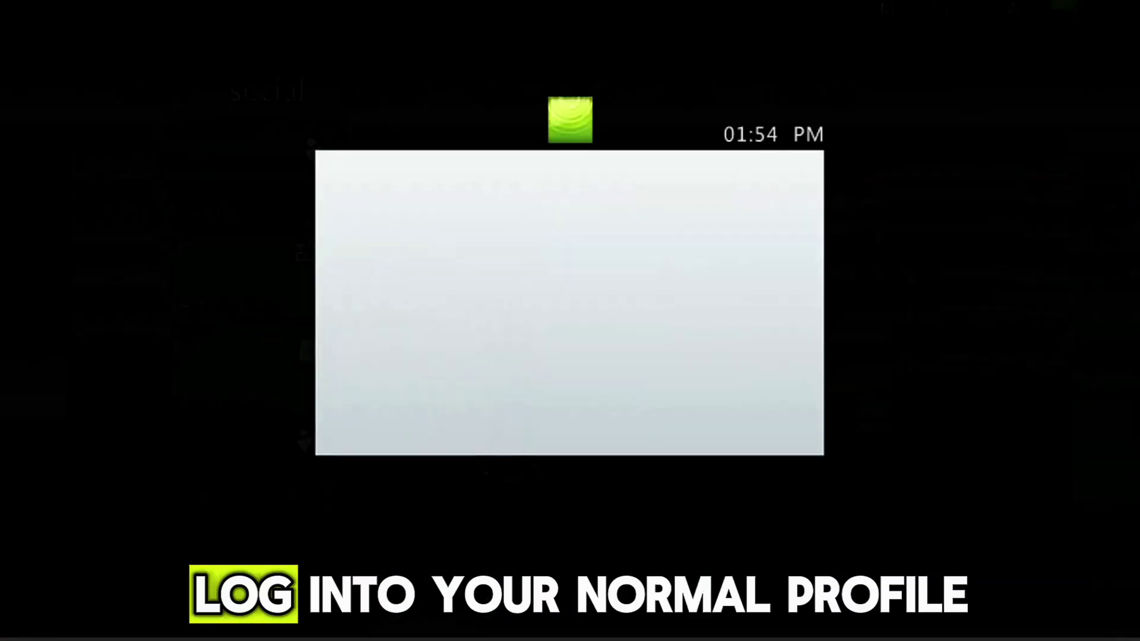
key(Right)
key(Right)
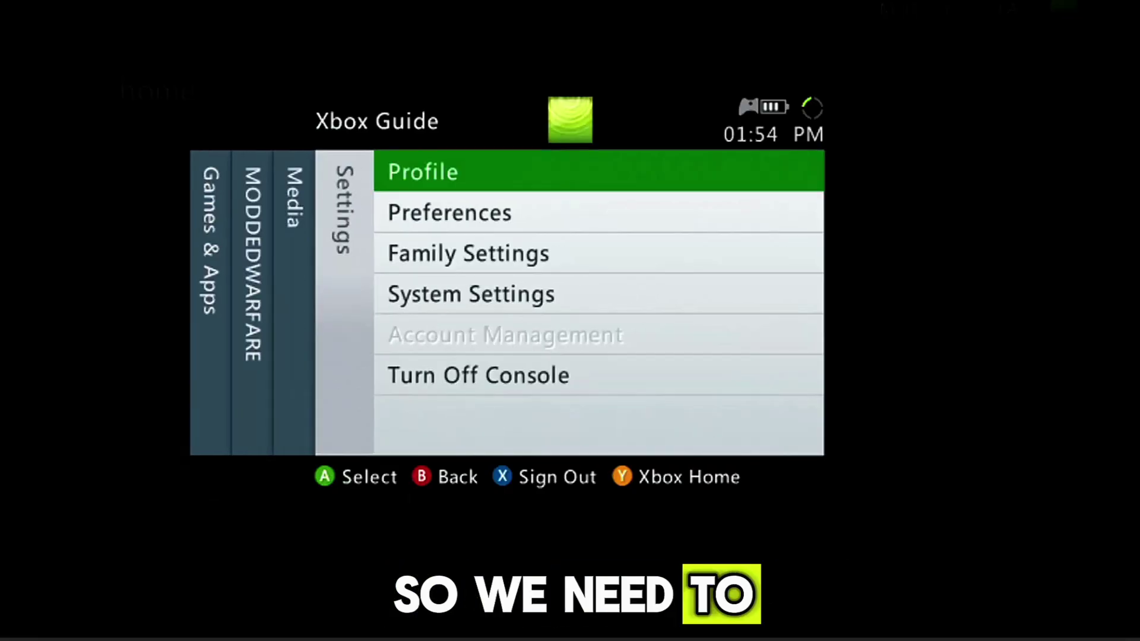
key(Down)
key(Down)
key(Up)
key(Up)
key(Return)
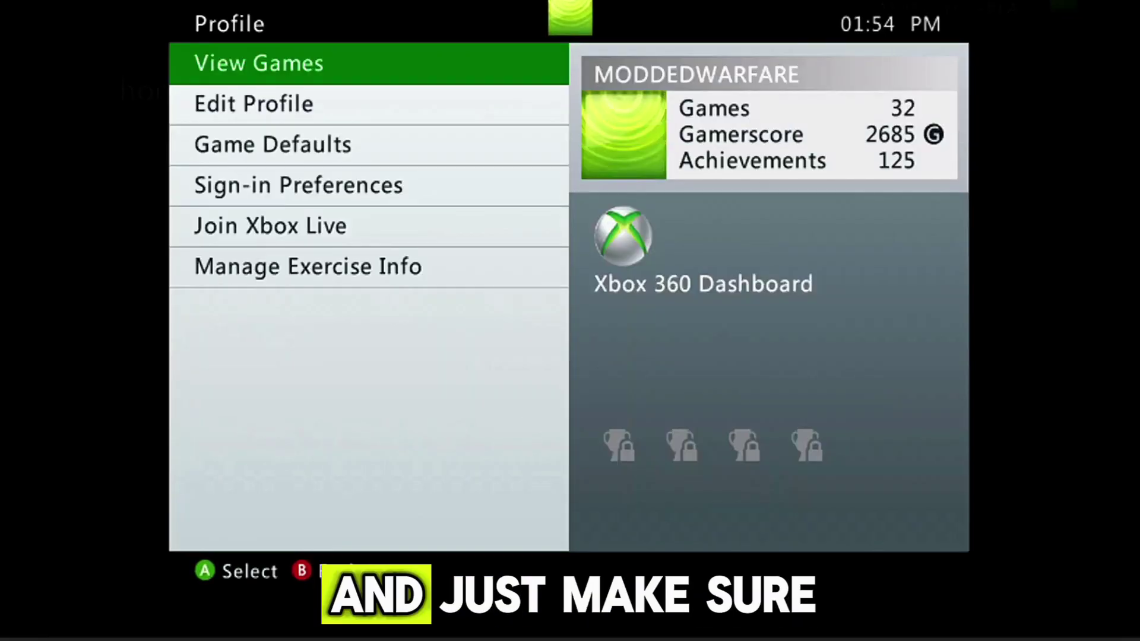
Set Profile Auto Sign-In to Off in the profile's Sign-in Preferences and leave that page
key(Down)
key(Down)
key(Down)
key(Return)
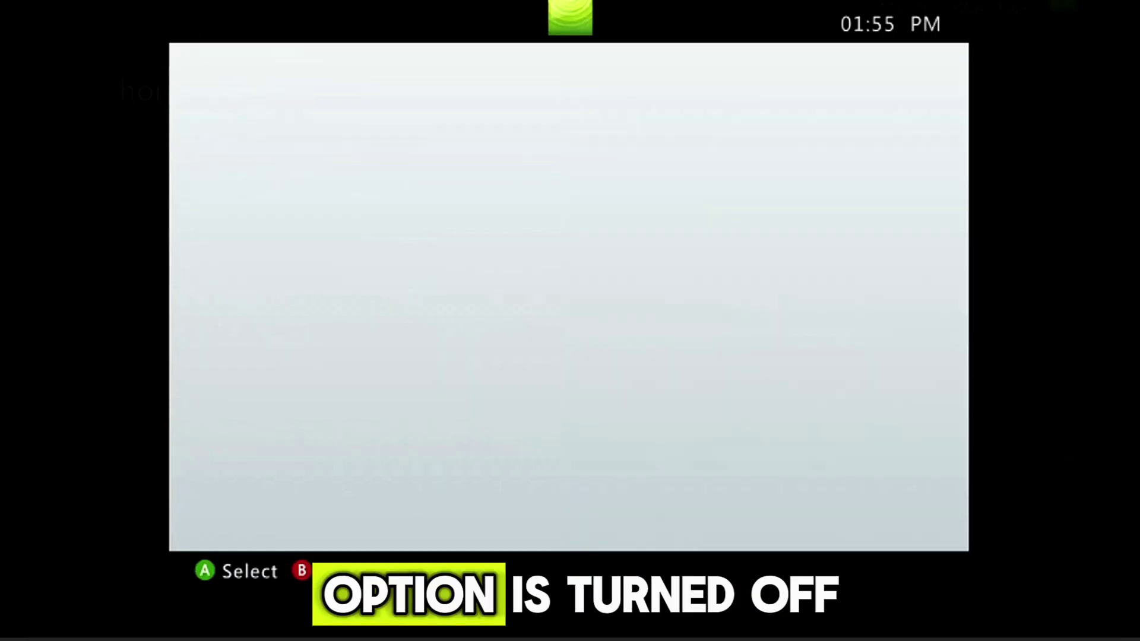
key(Down)
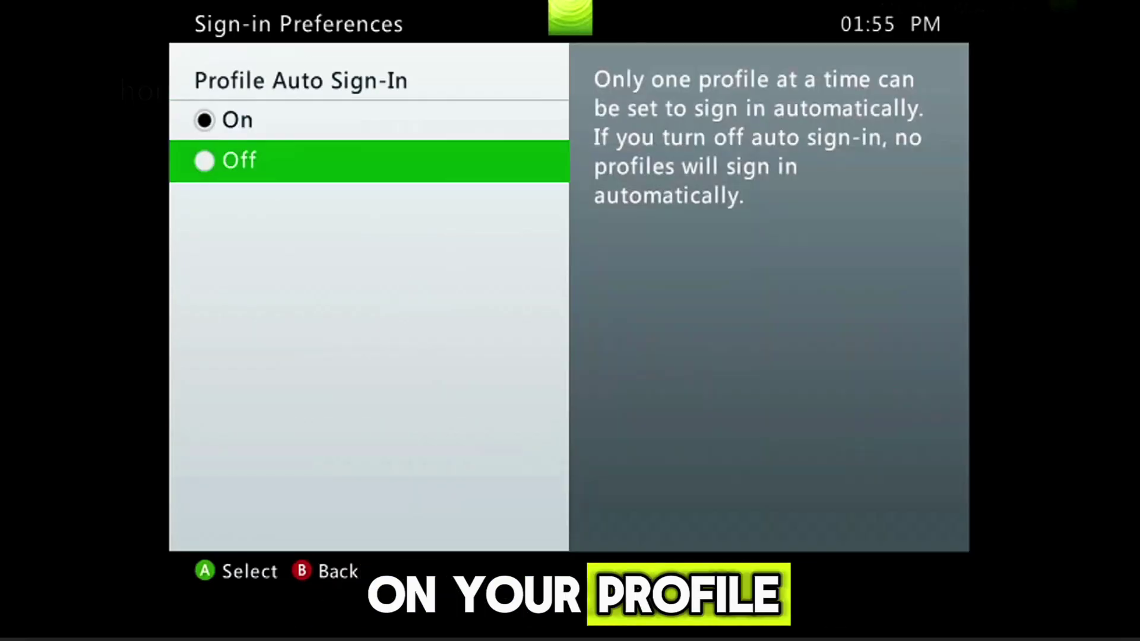
key(Return)
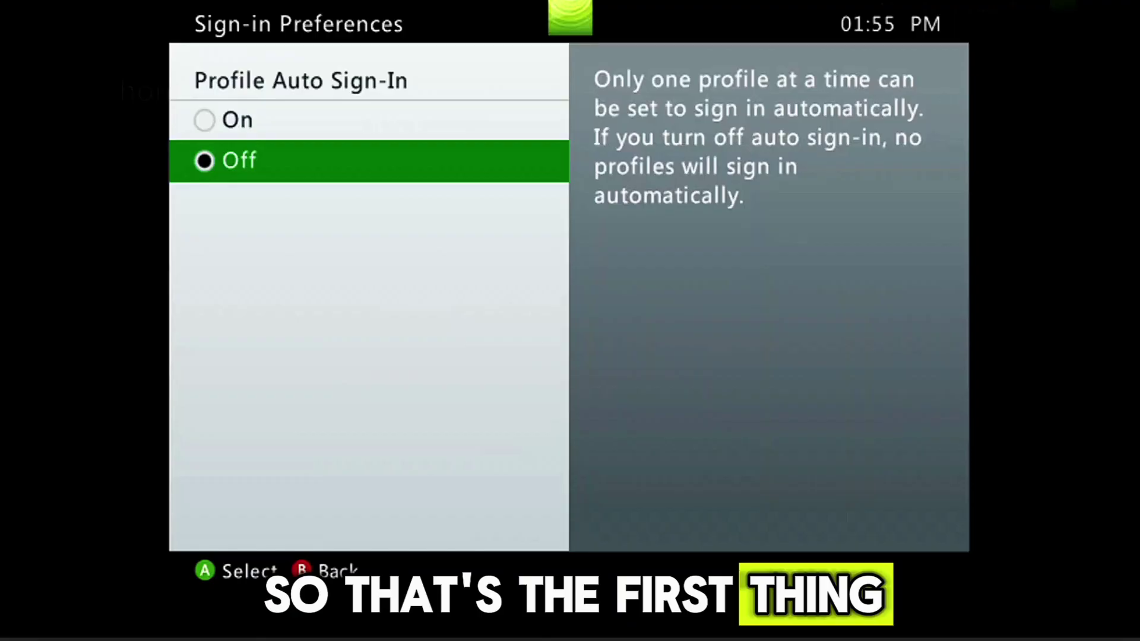
key(Escape)
Bring up the list of profiles available for sign-in from the Xbox Guide
key(Up)
key(Down)
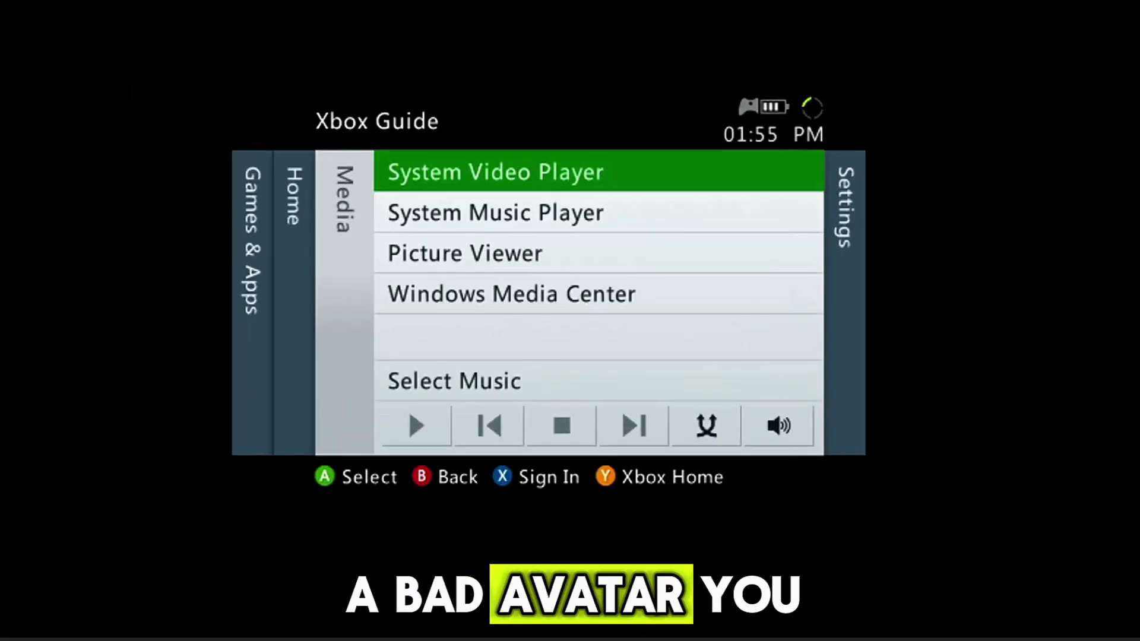
key(Left)
key(Down)
key(Return)
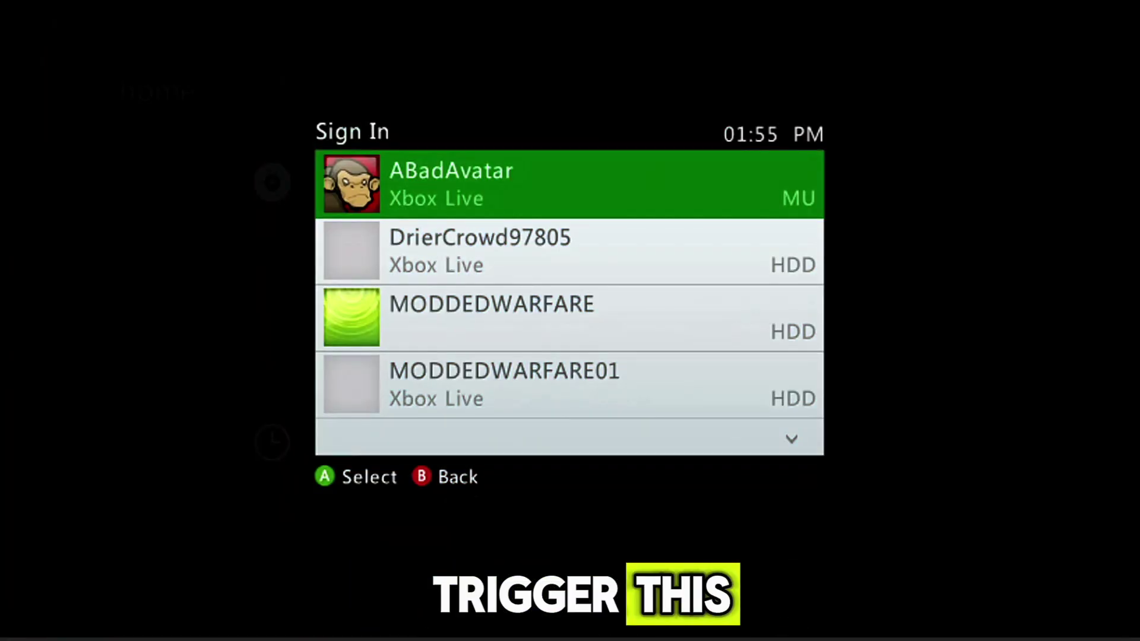
Check that signing in to the ABadAvatar profile asks for a pass code, without entering one, and return to the dashboard home
key(Return)
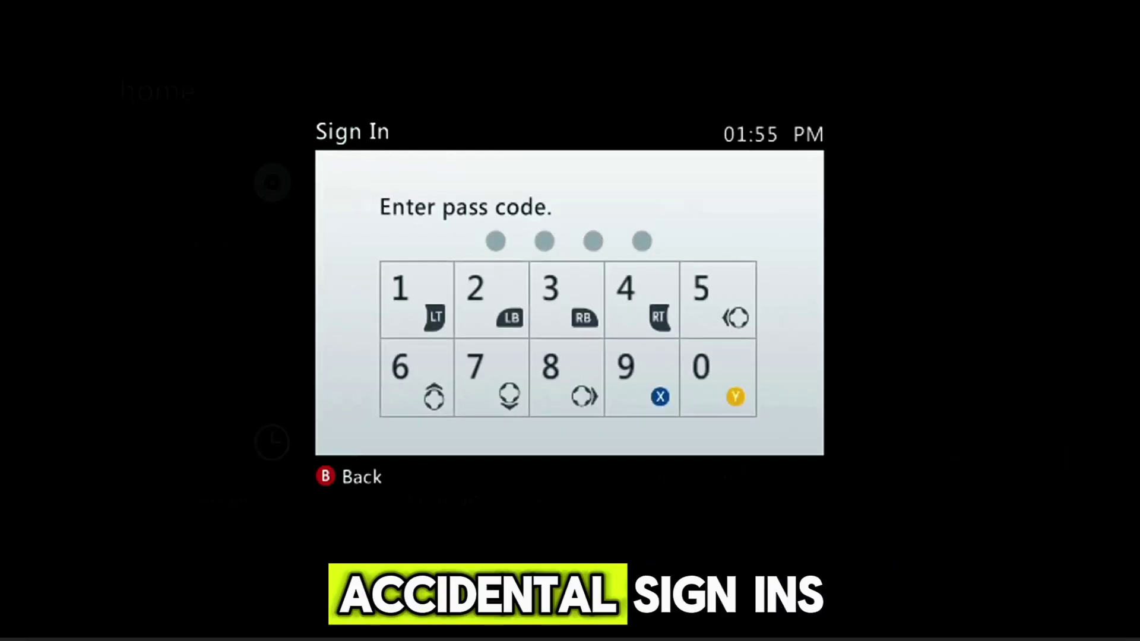
key(Escape)
key(Down)
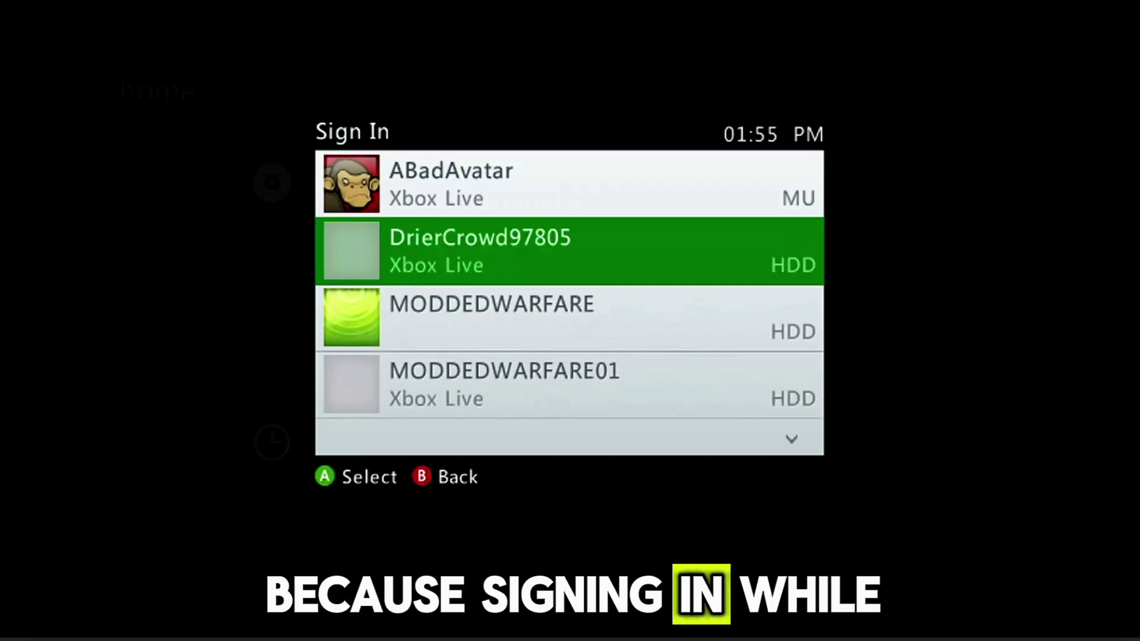
key(Up)
key(Escape)
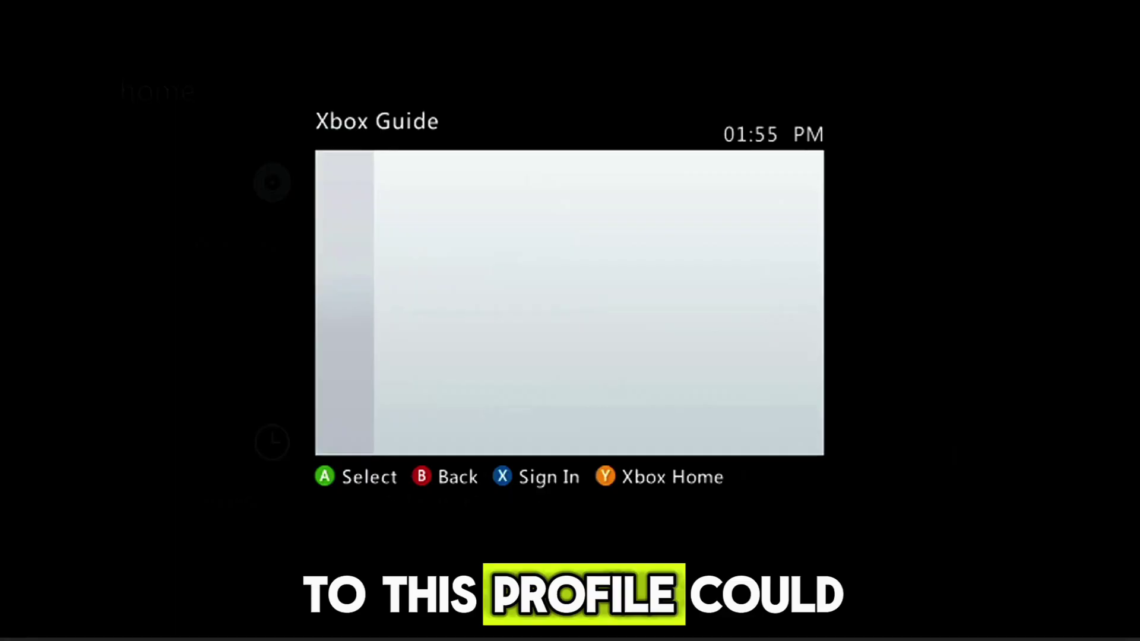
key(Escape)
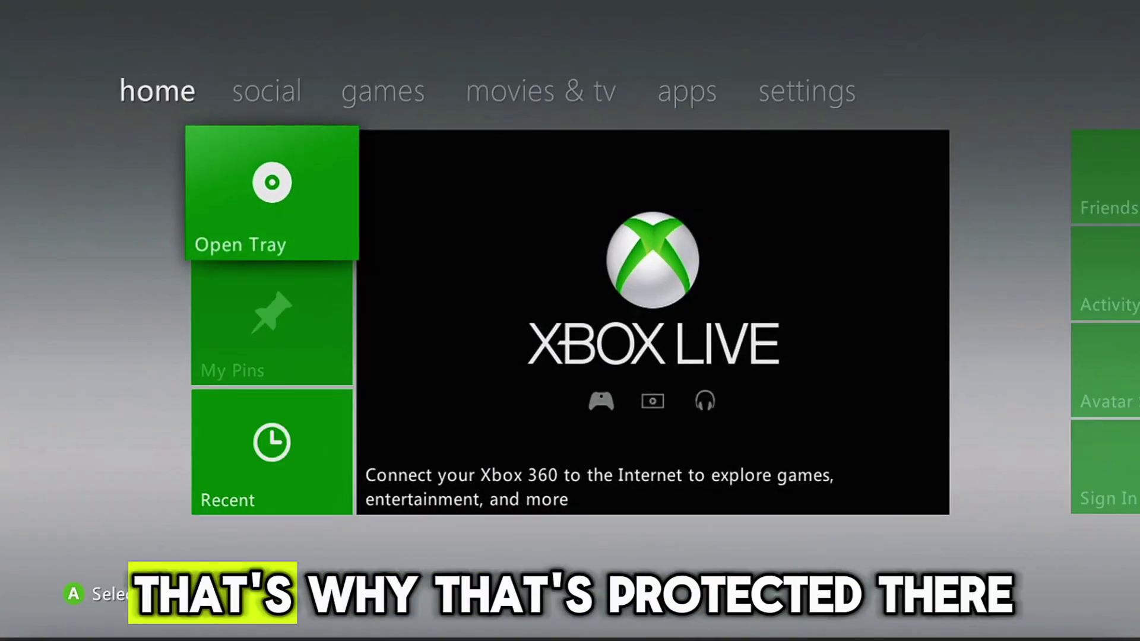
Open the Sign In or Out profile selection screen from the dashboard
key(super)
key(Up)
key(Up)
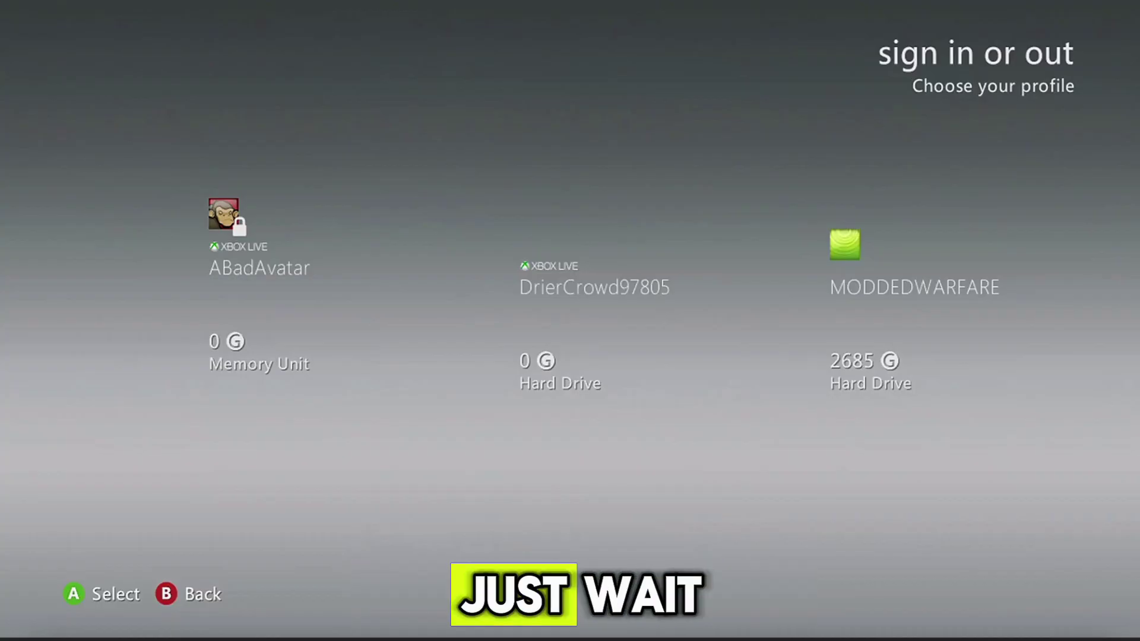
Move the selection back and forth across the listed profiles, without signing in to any, while the Bad Avatar exploit runs
click(594, 268)
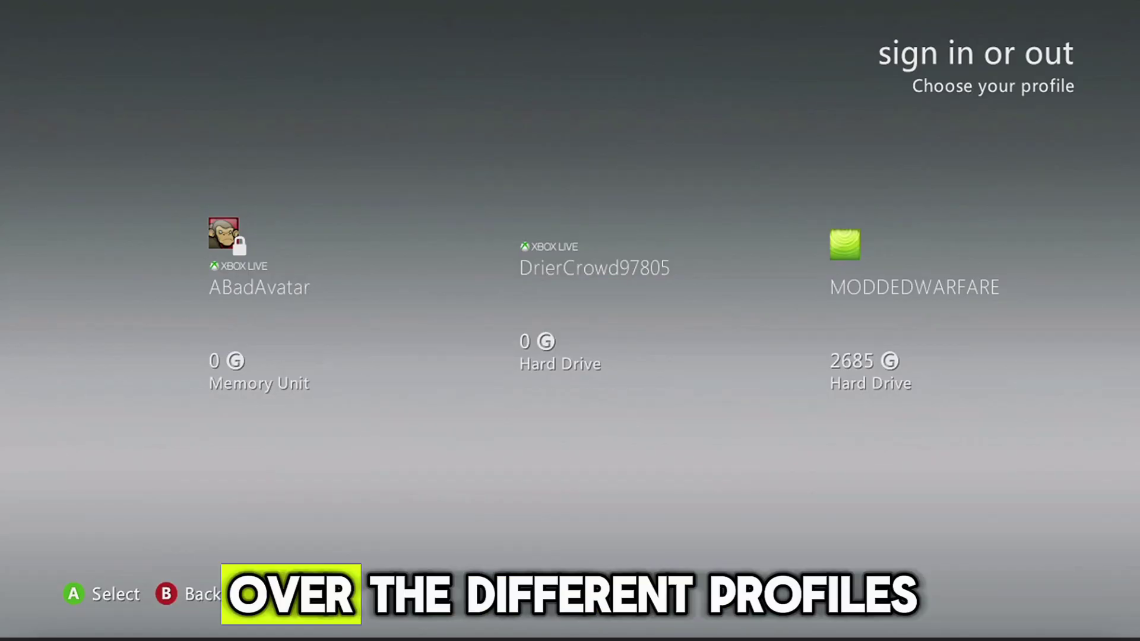
key(Right)
key(Left)
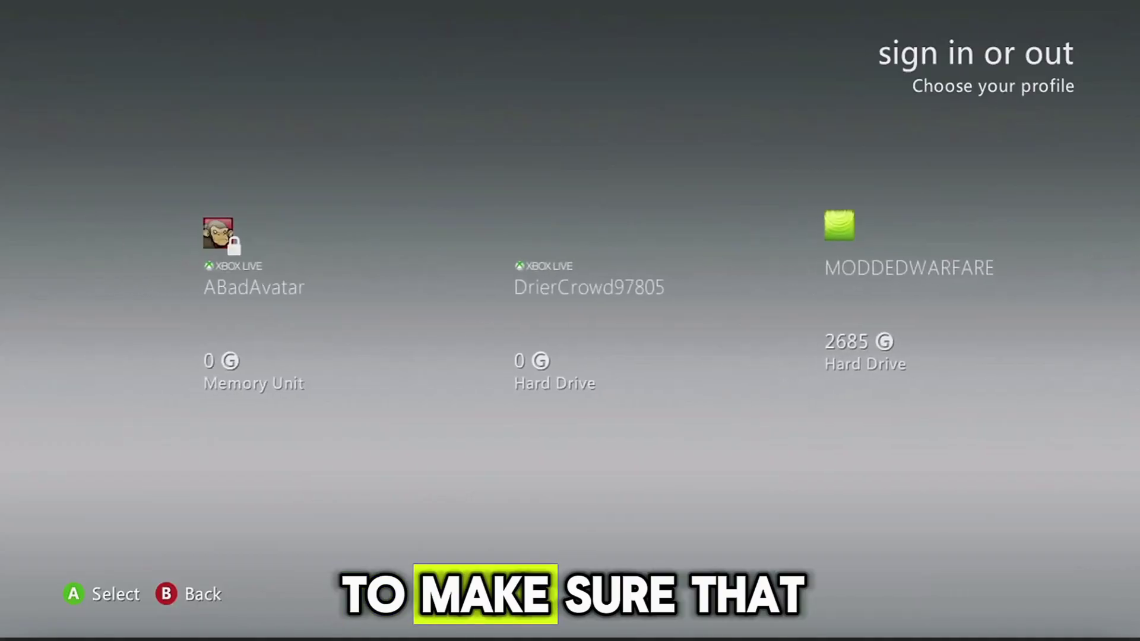
key(Right)
key(Left)
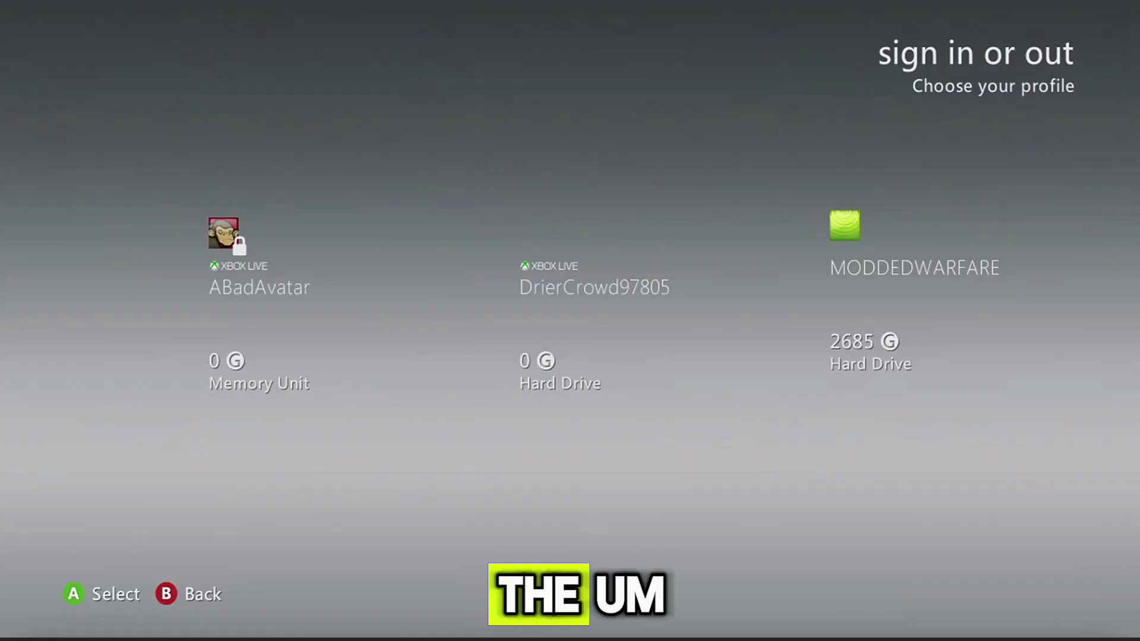
key(Right)
key(Right)
key(Left)
key(Left)
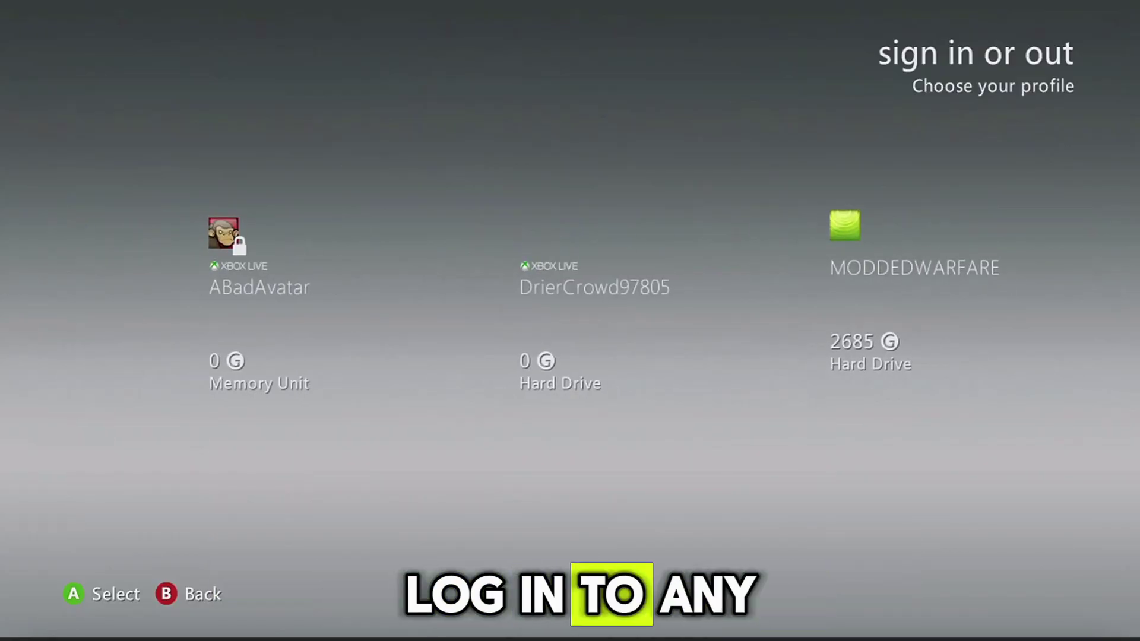
key(Right)
key(Right)
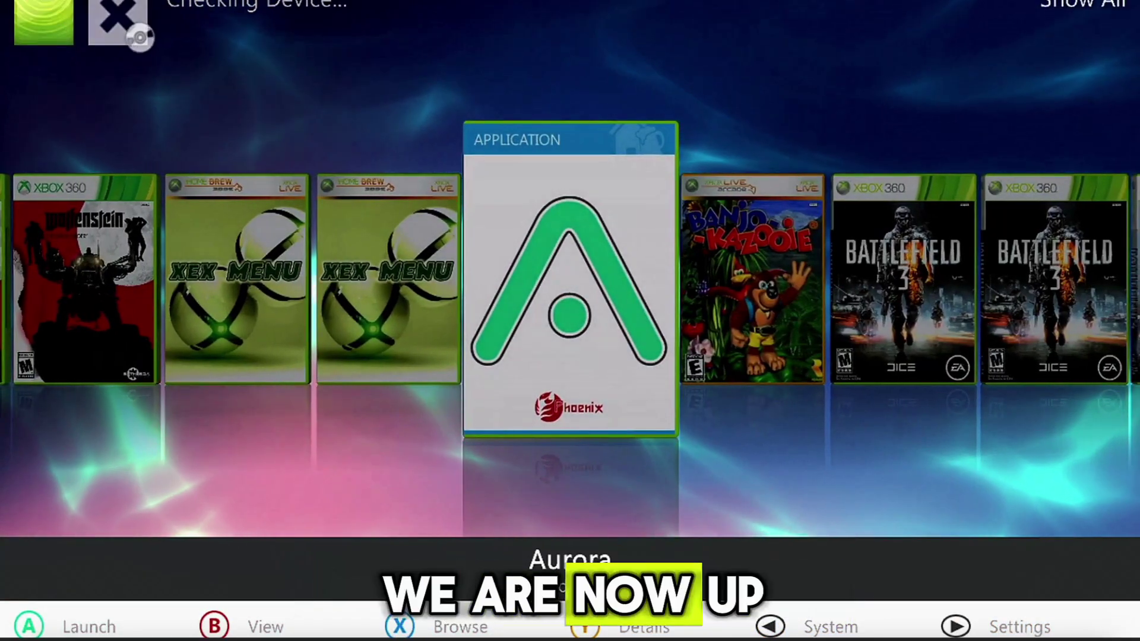
Browse the Aurora library covers past the Battlefield games to CastleMiner
key(Right)
key(Right)
key(Right)
key(Right)
key(Right)
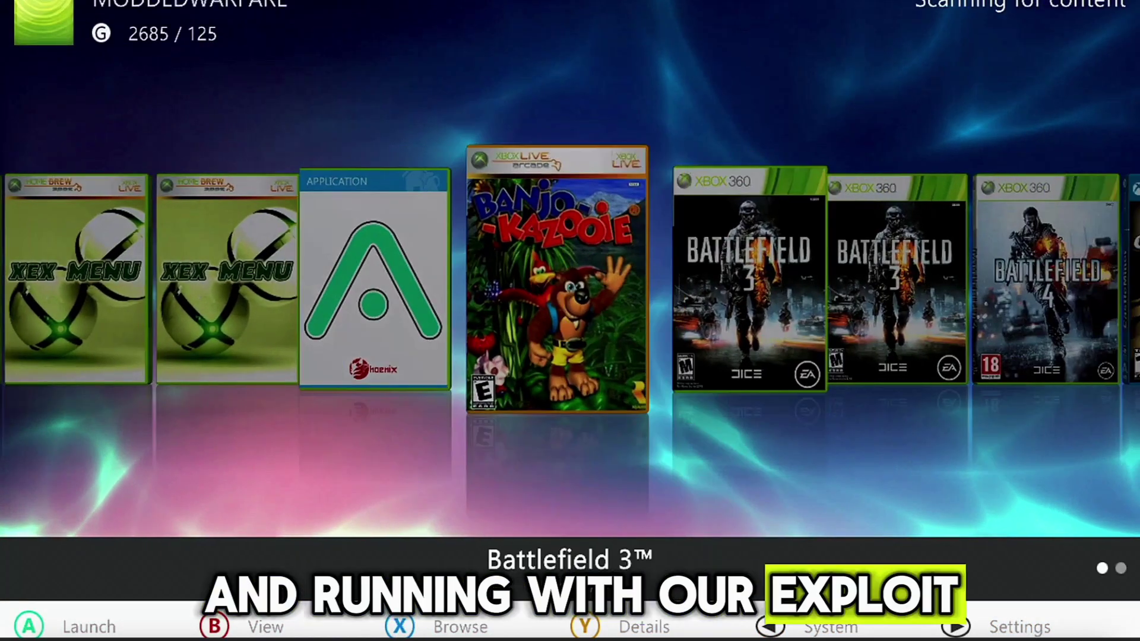
key(Right)
key(Left)
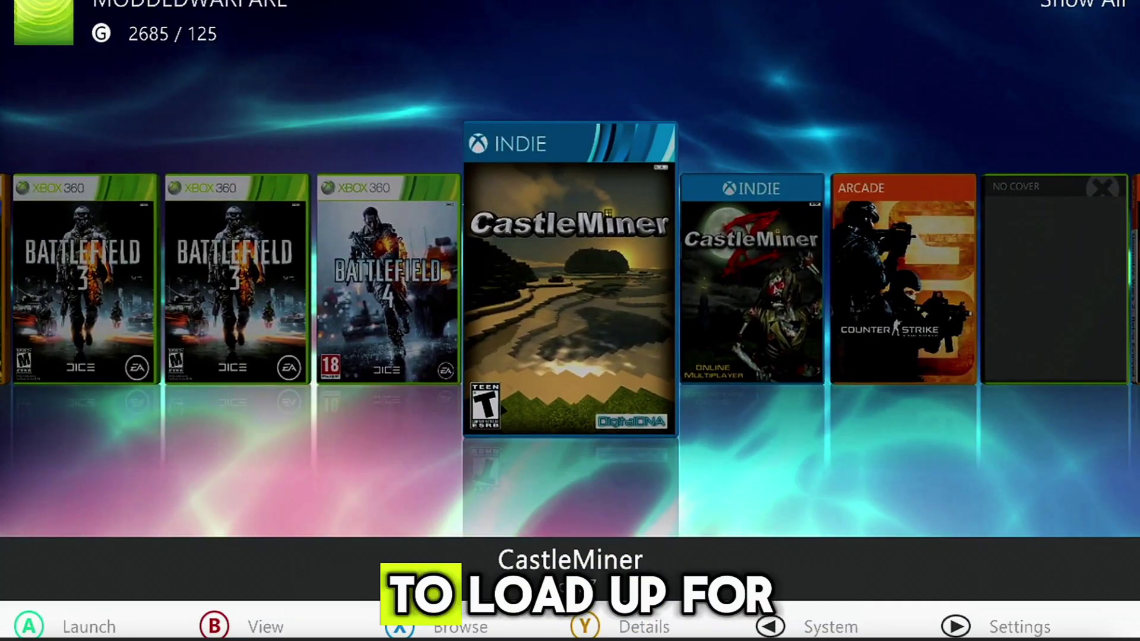
Examine the Content section of the Aurora settings, including the content scan paths under Manage Paths
key(Escape)
key(Down)
key(Down)
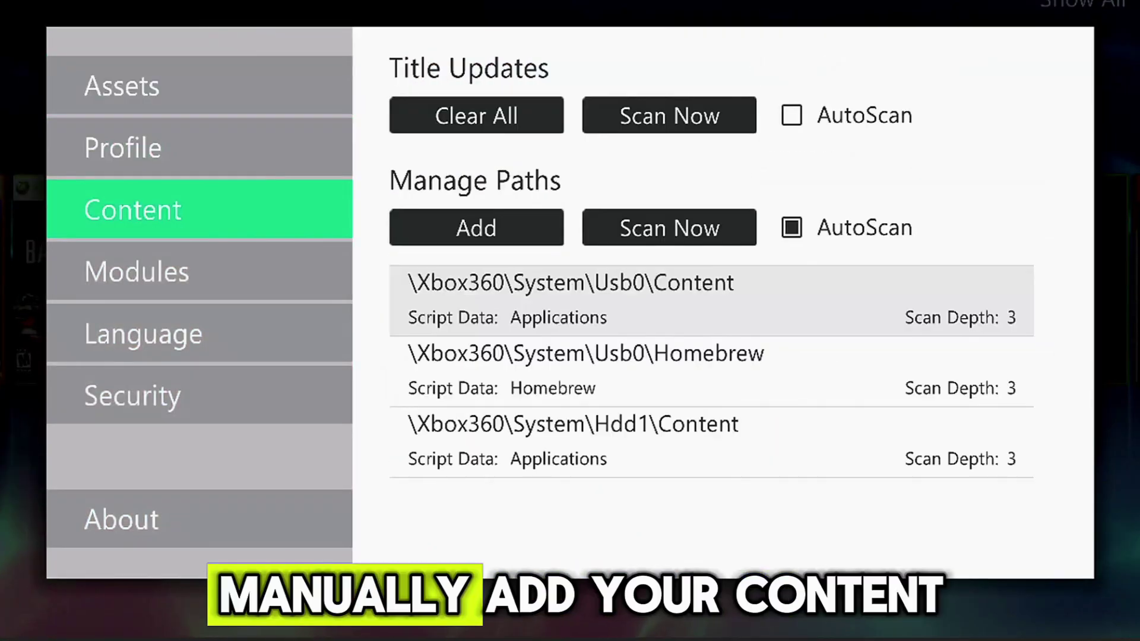
key(Right)
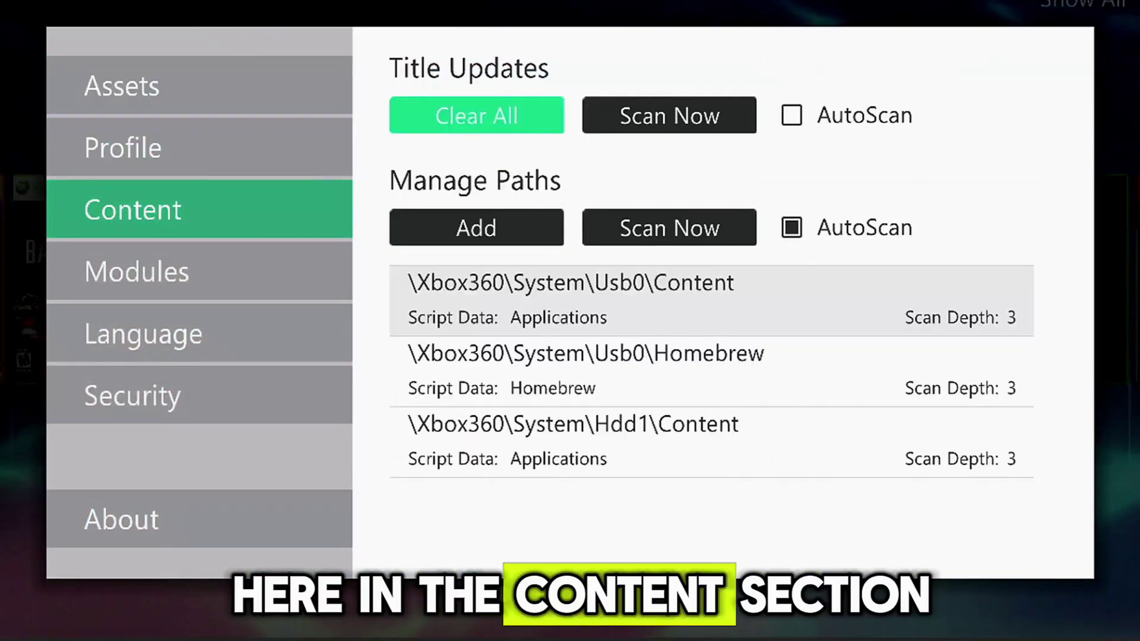
key(Down)
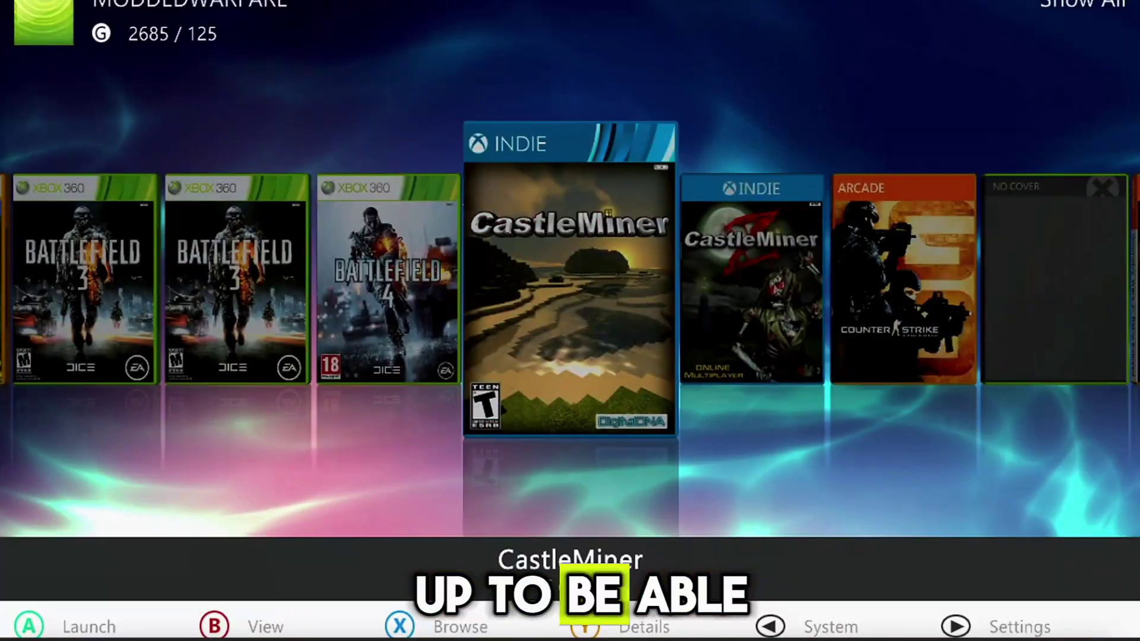
Find XeXMenu in the Aurora library and launch it
key(Right)
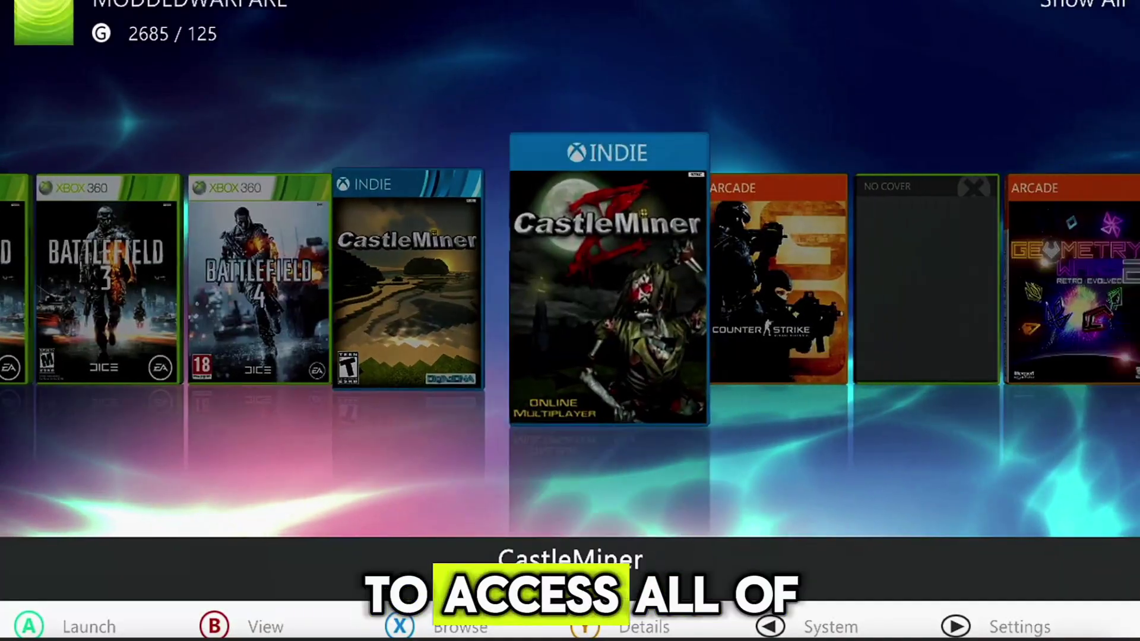
key(Left)
key(Left)
key(Left)
key(Left)
key(Left)
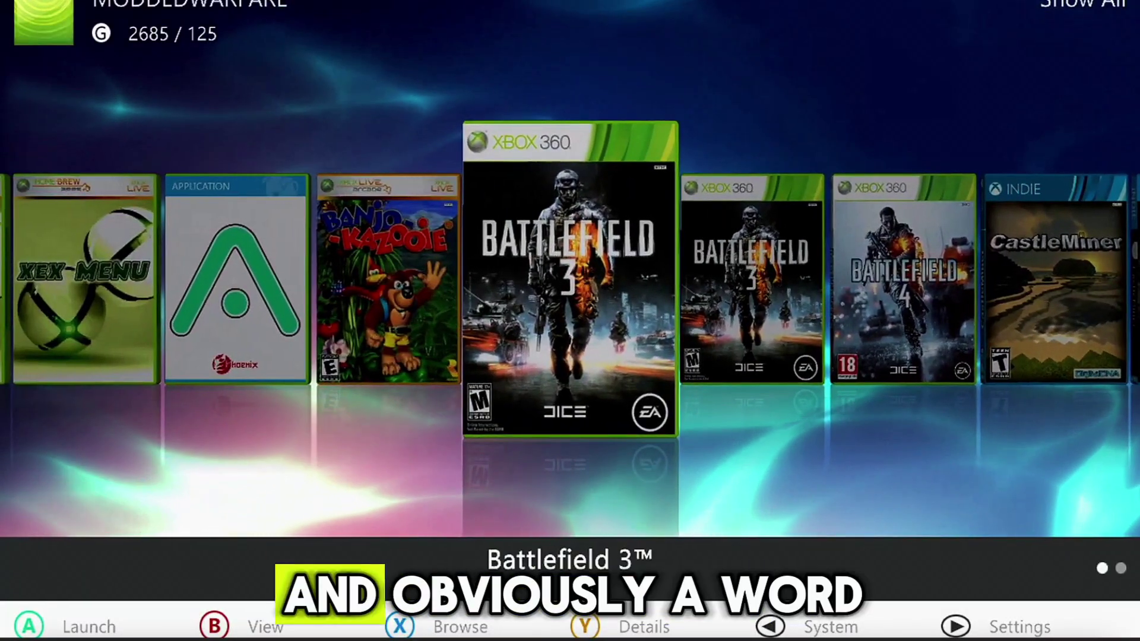
key(Left)
key(Left)
key(Left)
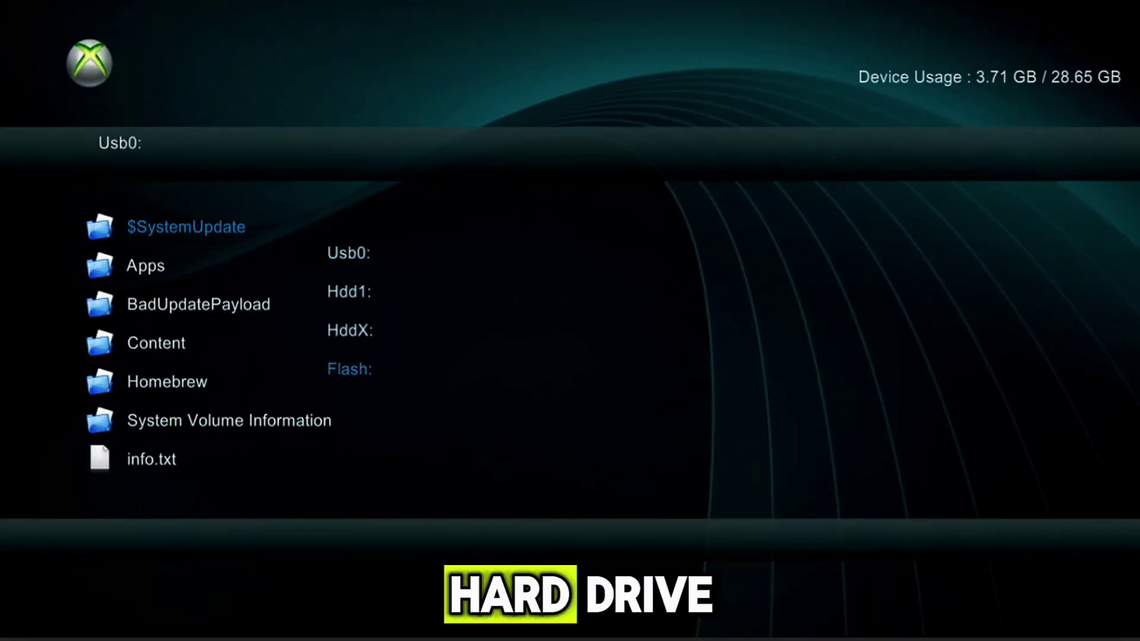
Open the Flash: partition in XeXMenu and look through its system files
key(Return)
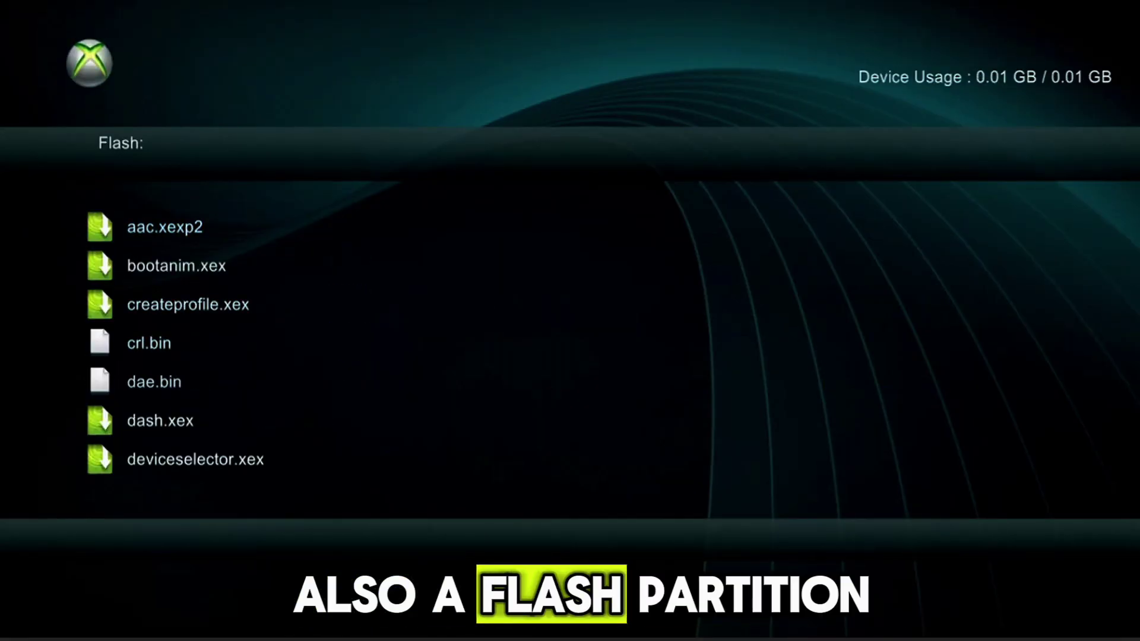
key(Page_Down)
key(Down)
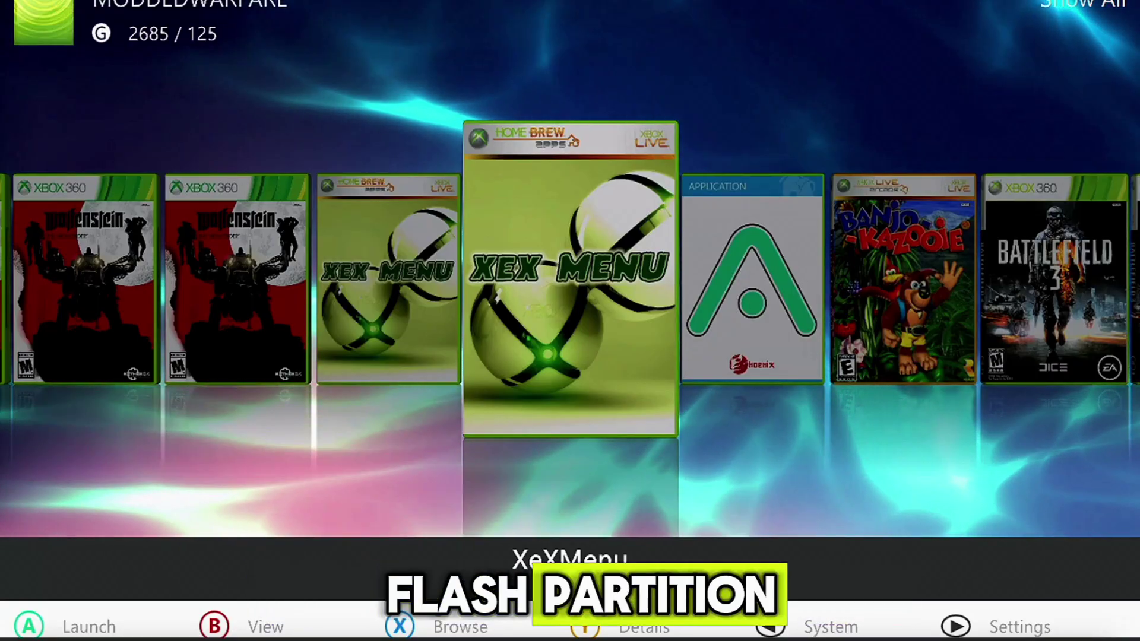
key(Right)
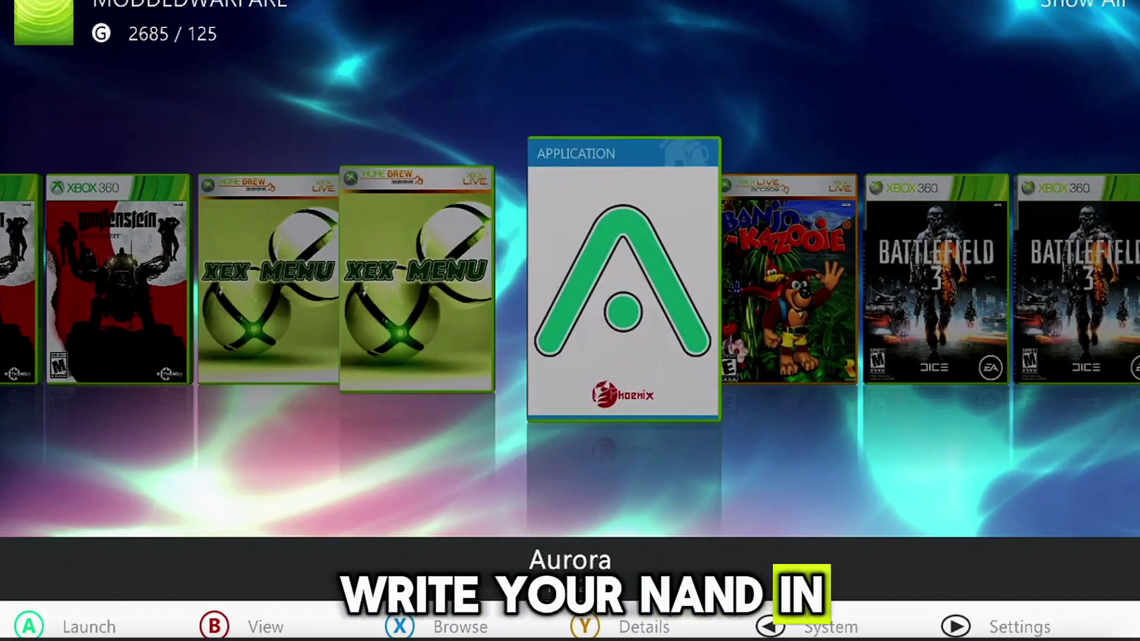
key(Left)
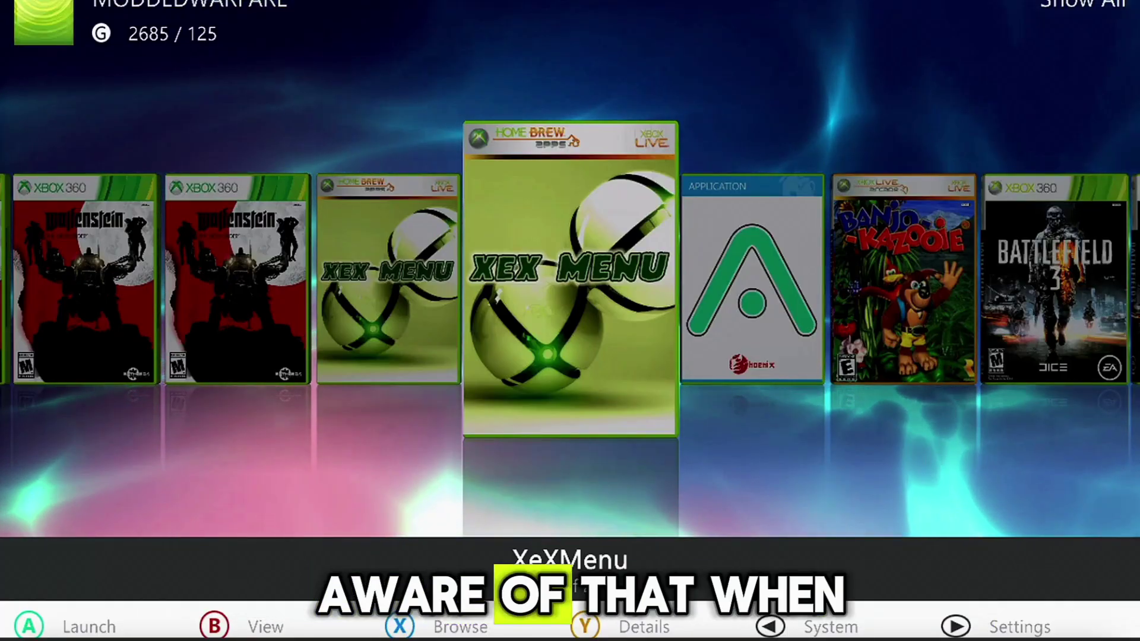
key(Right)
key(Right)
key(Right)
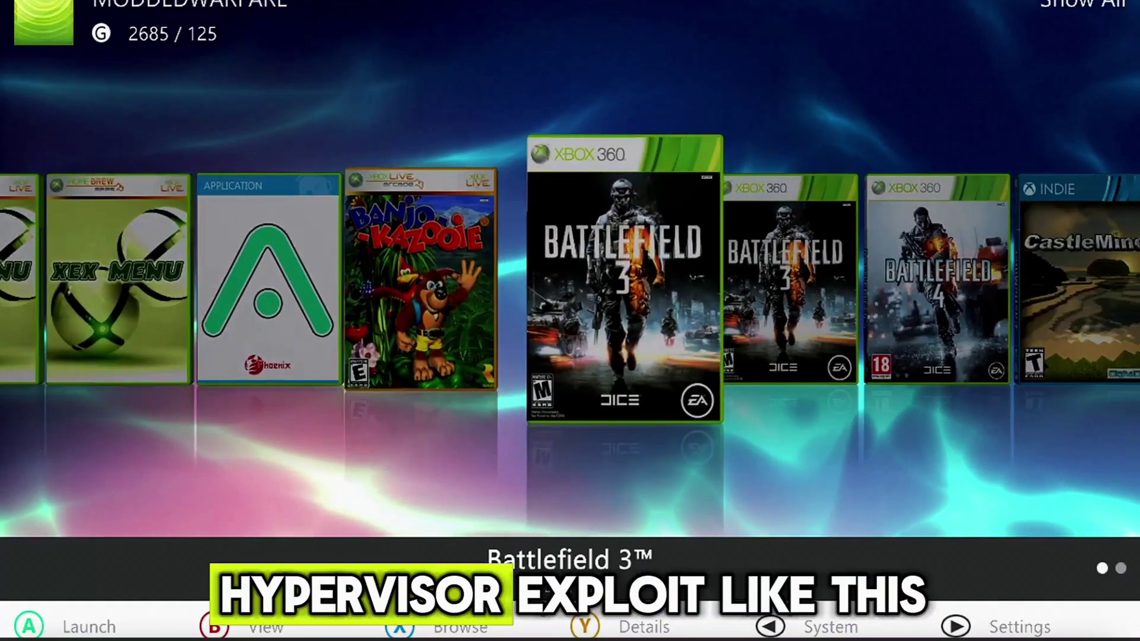
key(Right)
key(Right)
key(Right)
key(Right)
key(Left)
key(Left)
key(Left)
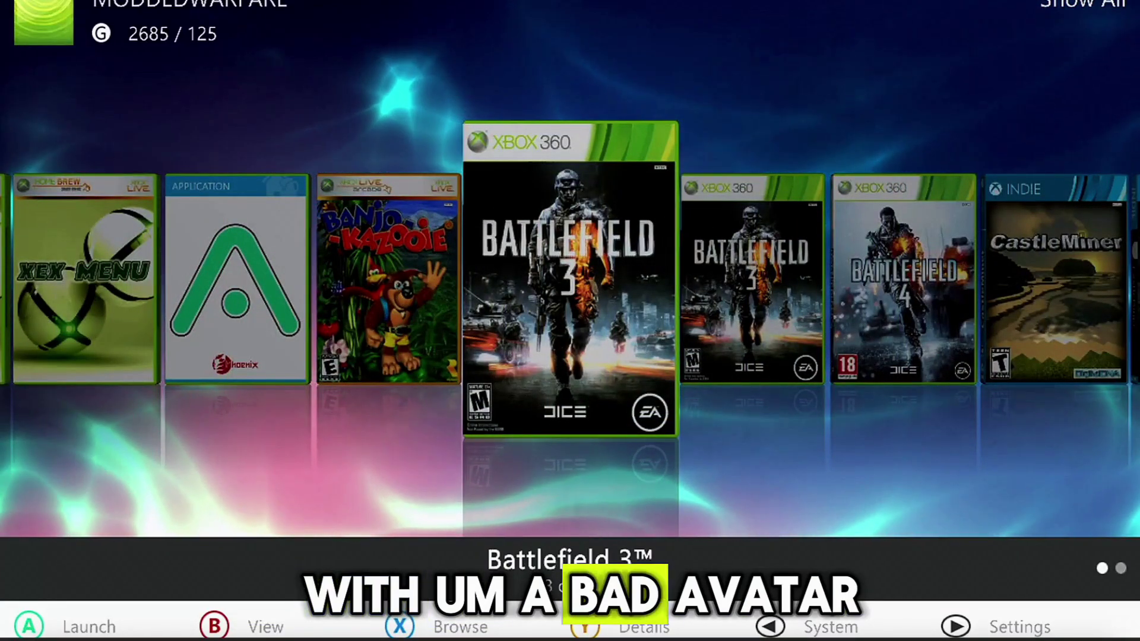
Bring up the Xbox Guide, switch from Aurora to Xbox Home and show the dashboard's social page
key(super)
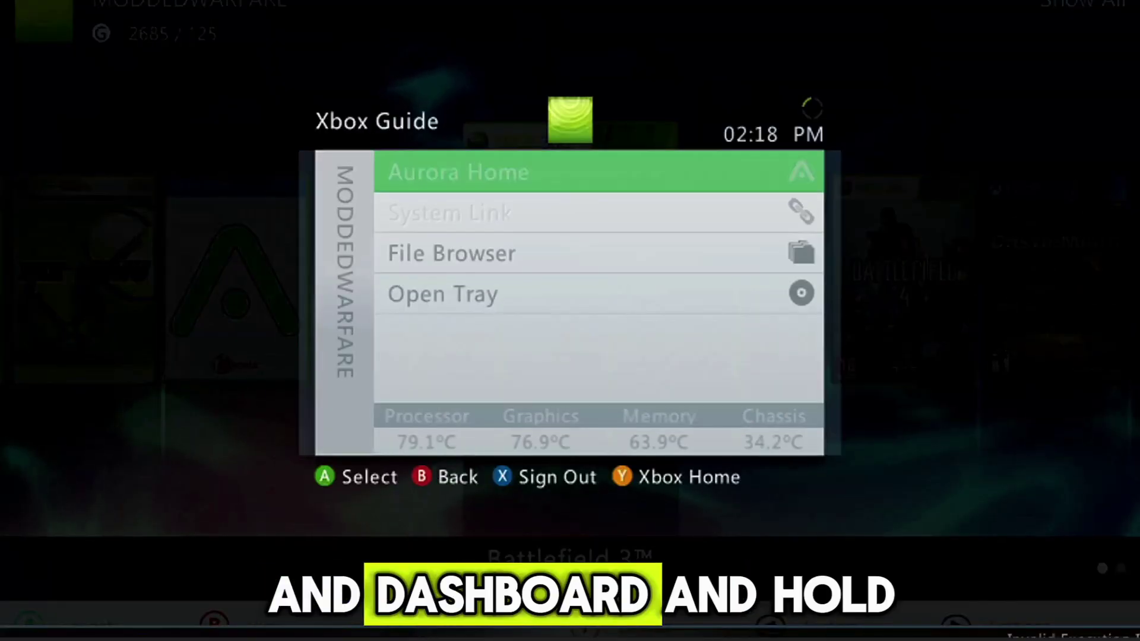
key(y)
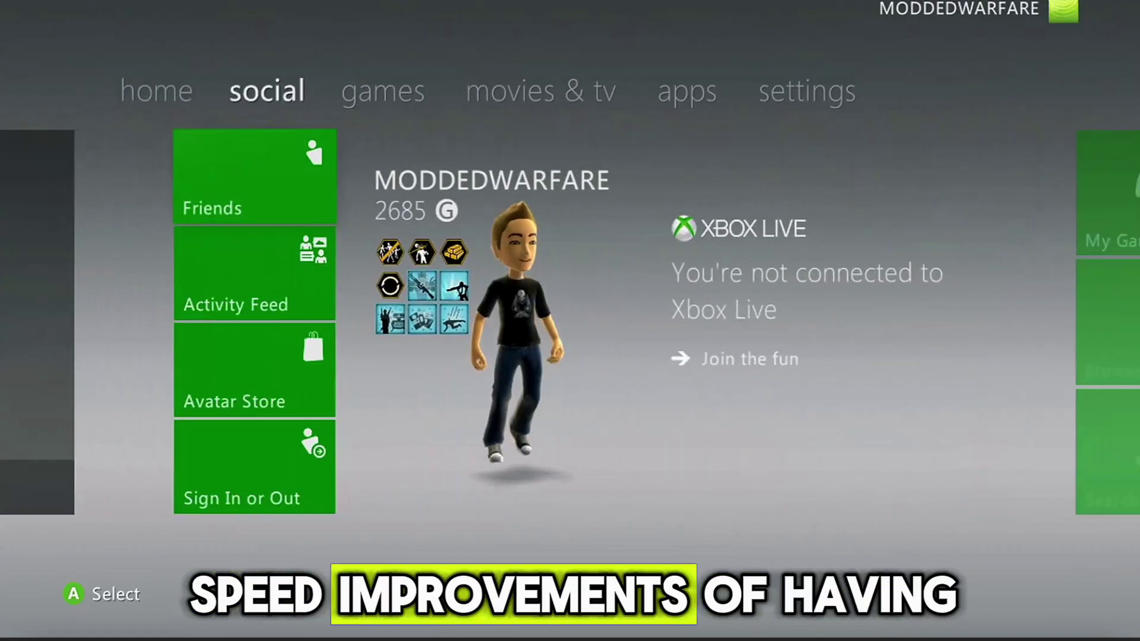
key(Right)
key(Left)
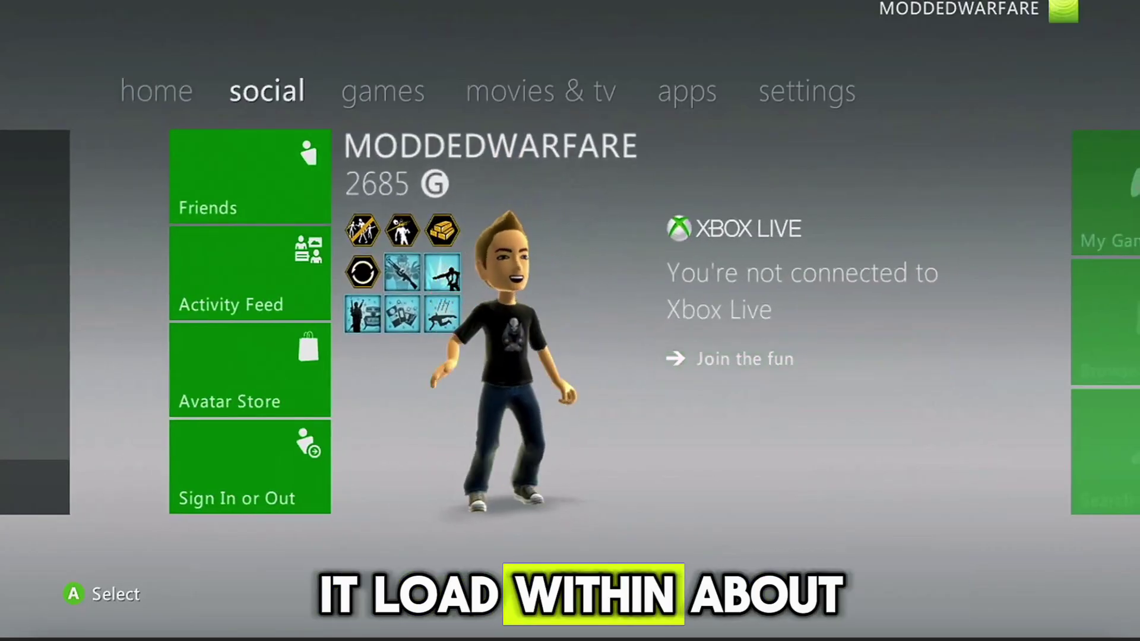